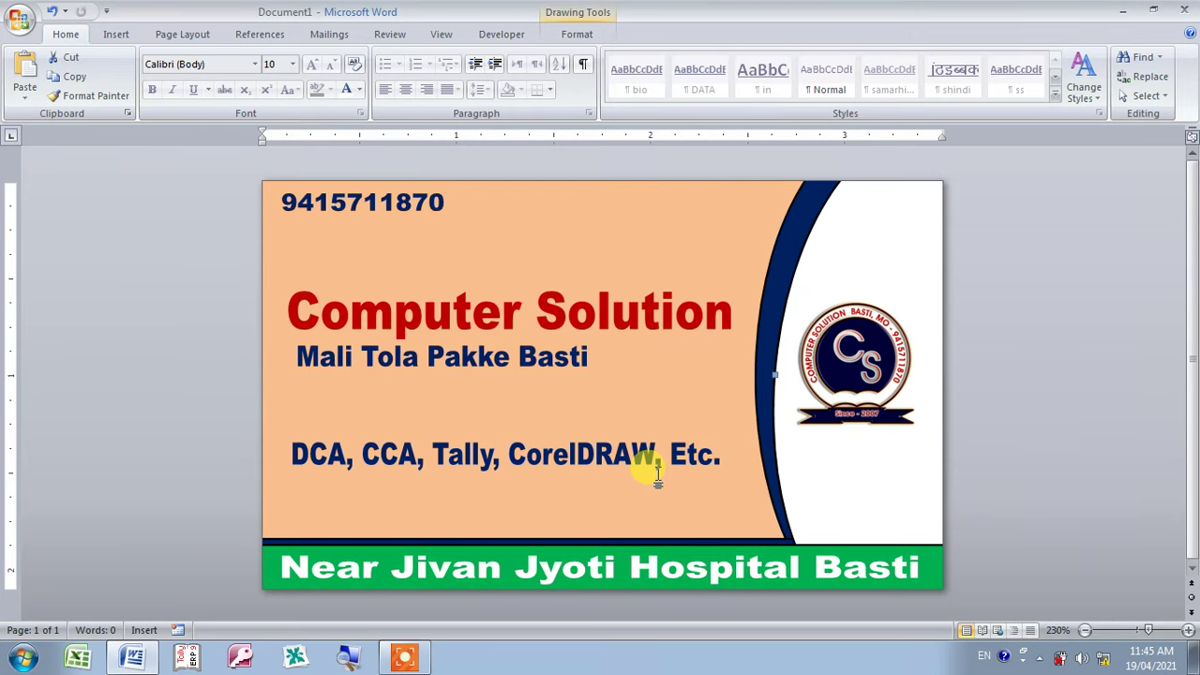
After reviewing the finished card, create a new blank document, Document2.
{"action": "key", "text": "ctrl+n"}
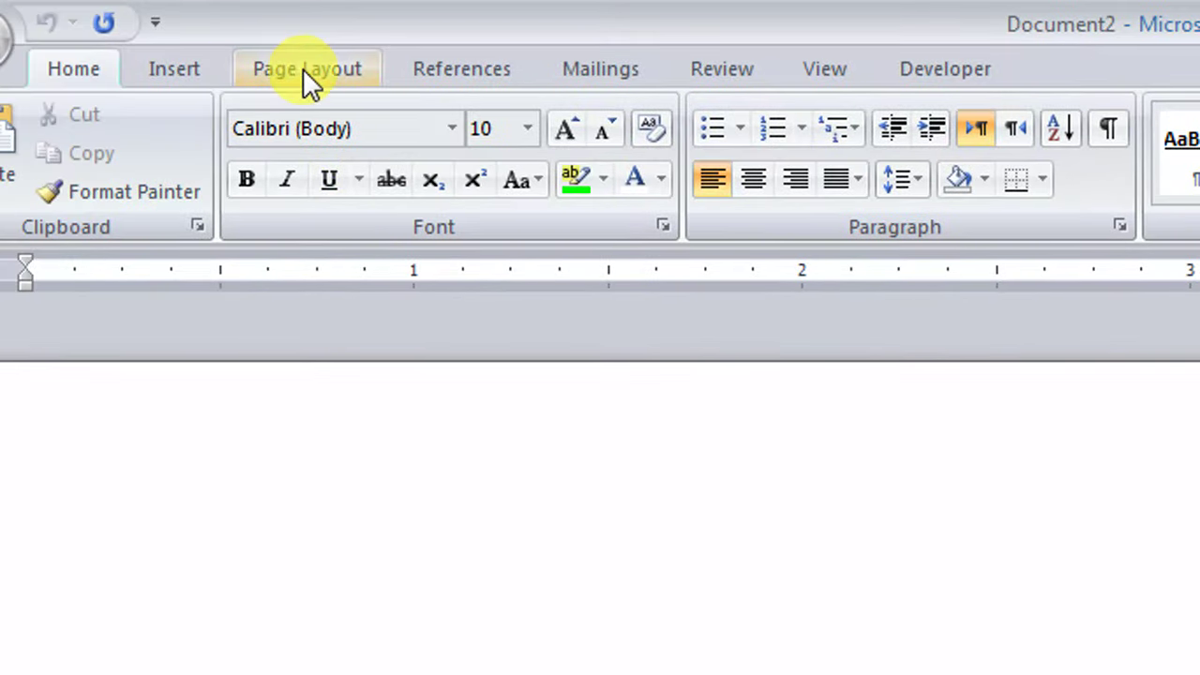
Set a custom paper size of 3.5 inches wide by 2 inches high.
{"action": "left_click", "coordinate": [312, 69]}
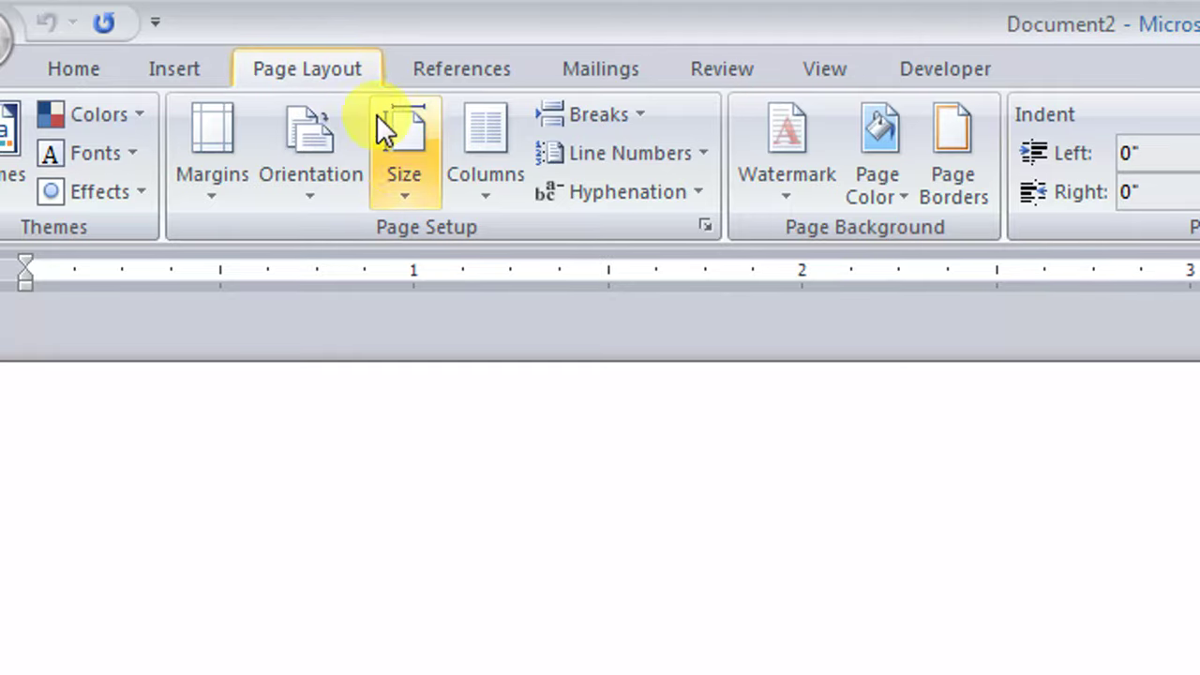
{"action": "left_click", "coordinate": [396, 171]}
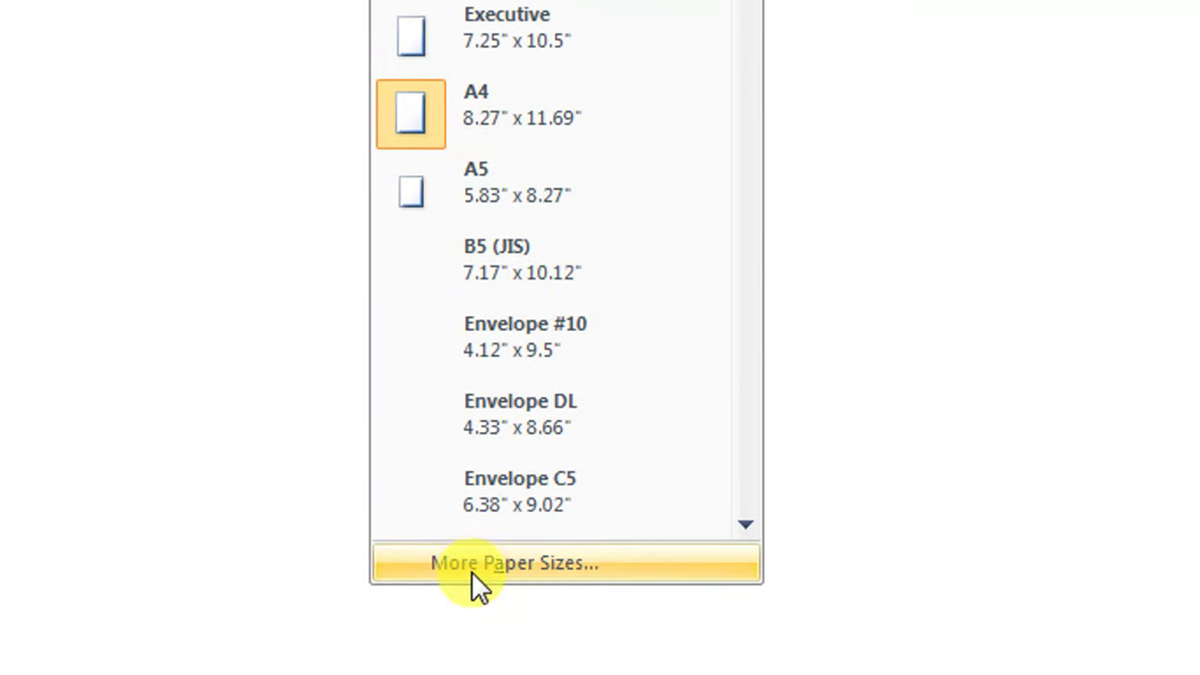
{"action": "left_click", "coordinate": [528, 567]}
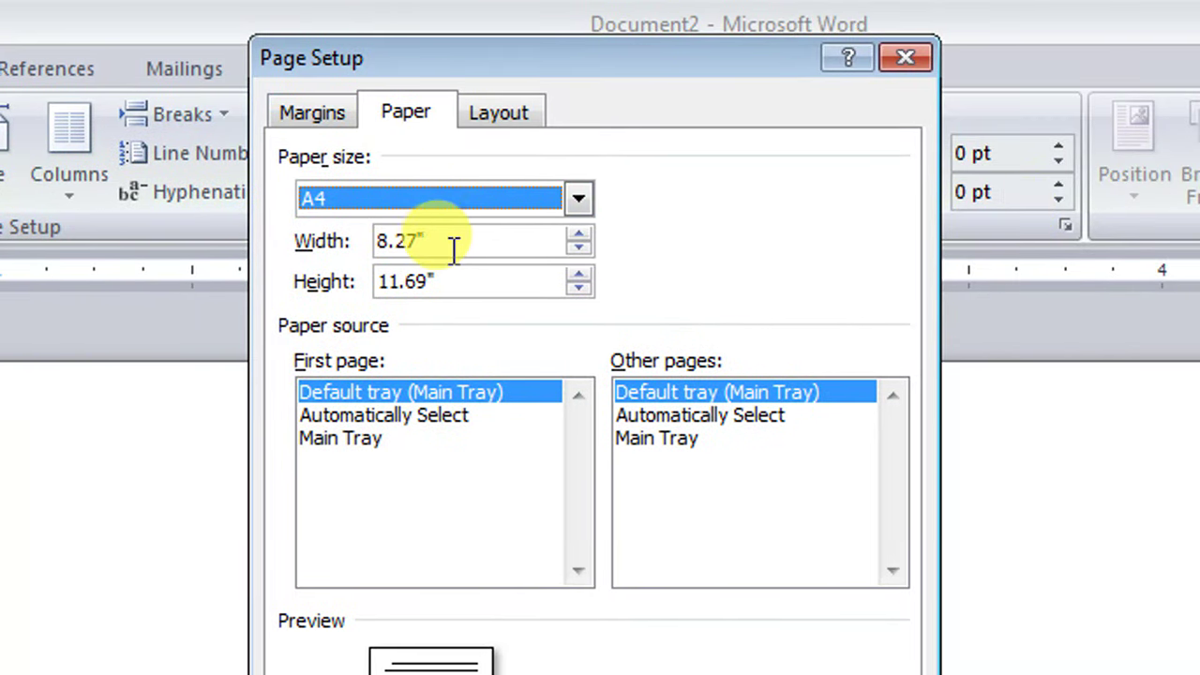
{"action": "left_click_drag", "start_coordinate": [457, 246], "coordinate": [377, 242]}
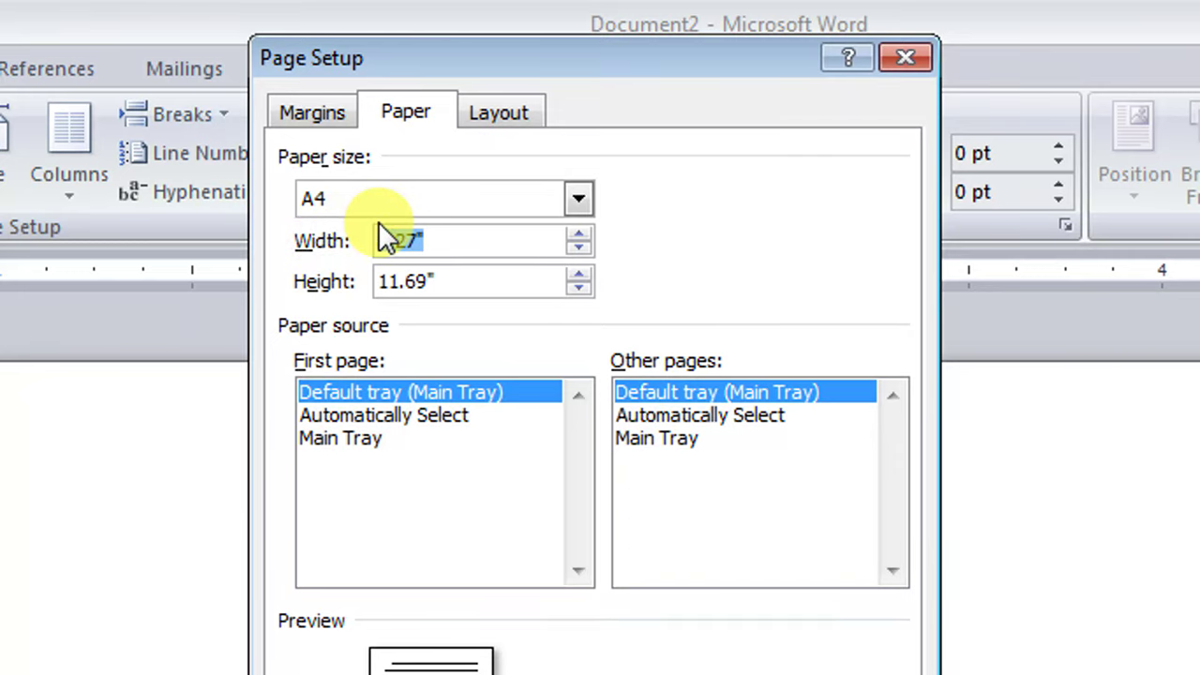
{"action": "type", "text": "3.5"}
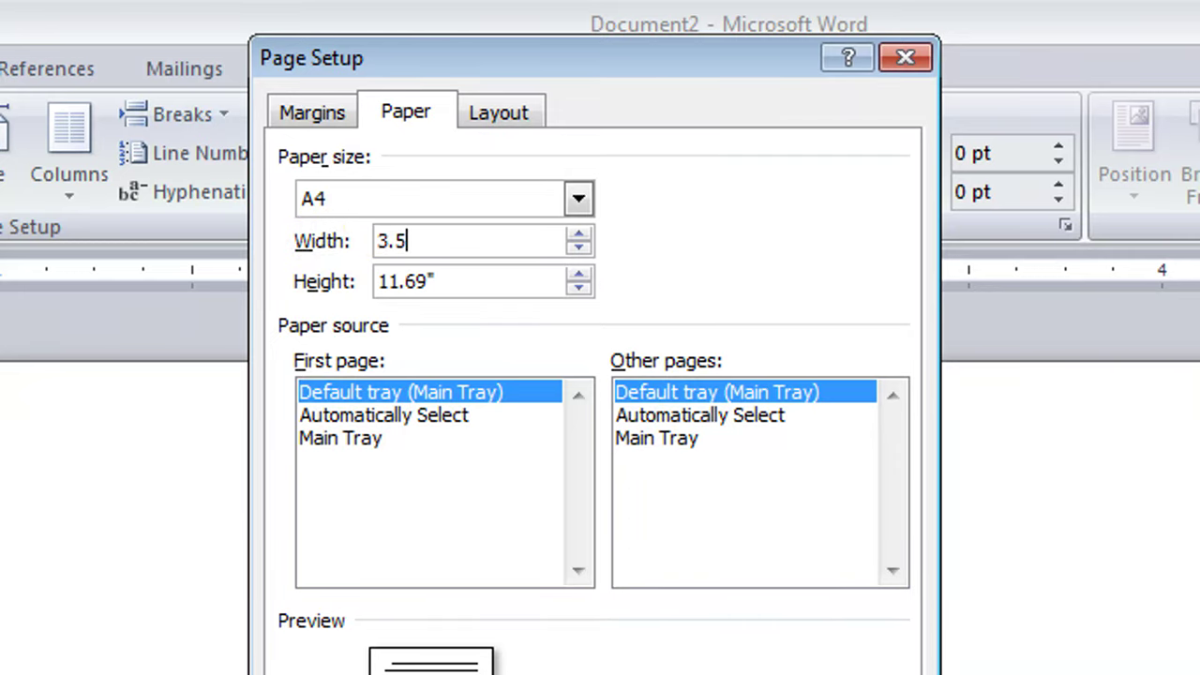
{"action": "key", "text": "Tab"}
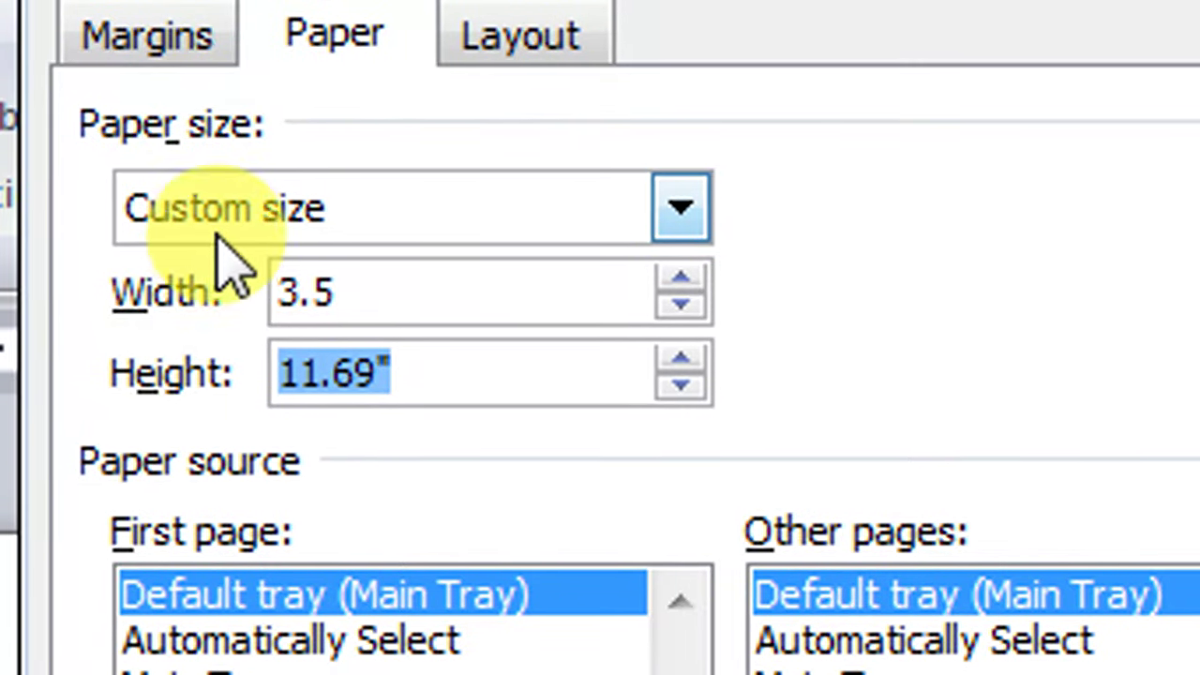
{"action": "type", "text": "2"}
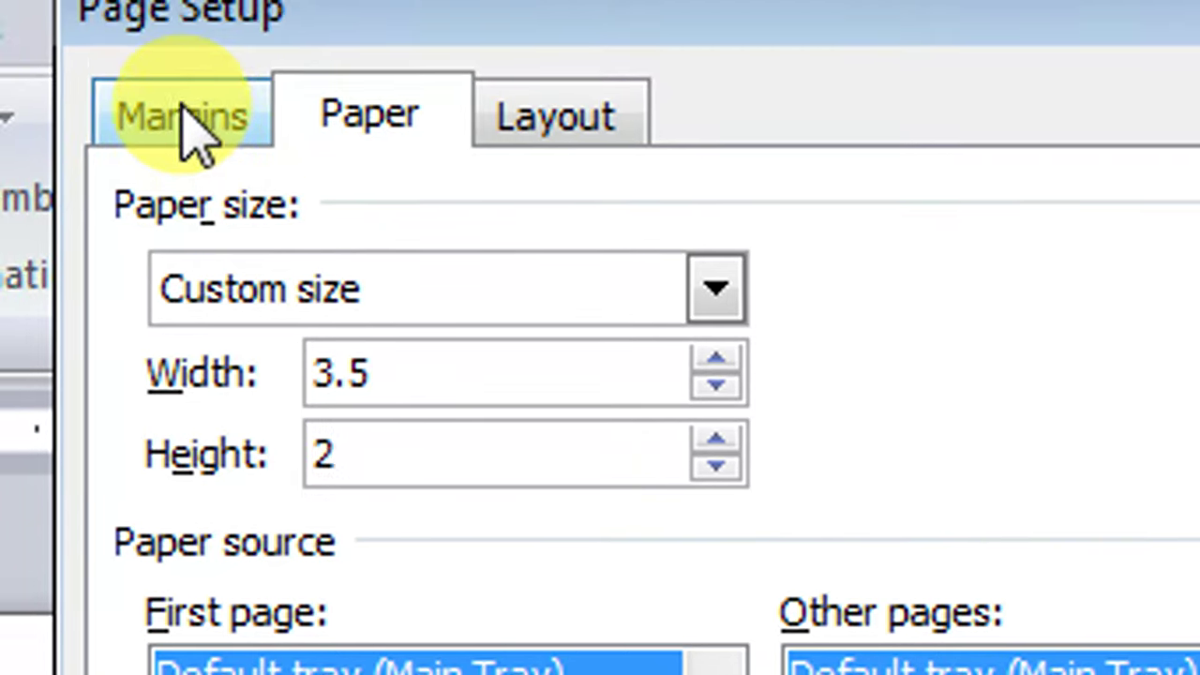
Set the top, bottom, left and right margins to 0, ignoring the margin warning.
{"action": "left_click", "coordinate": [150, 38]}
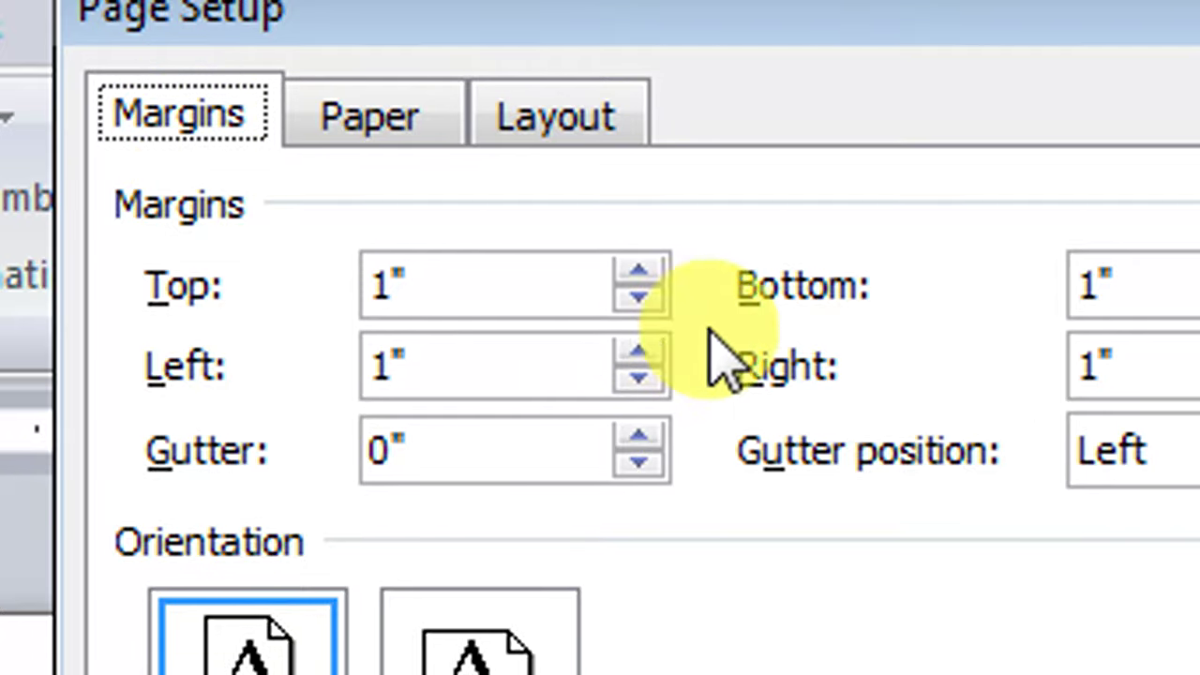
{"action": "left_click_drag", "start_coordinate": [505, 272], "coordinate": [332, 286]}
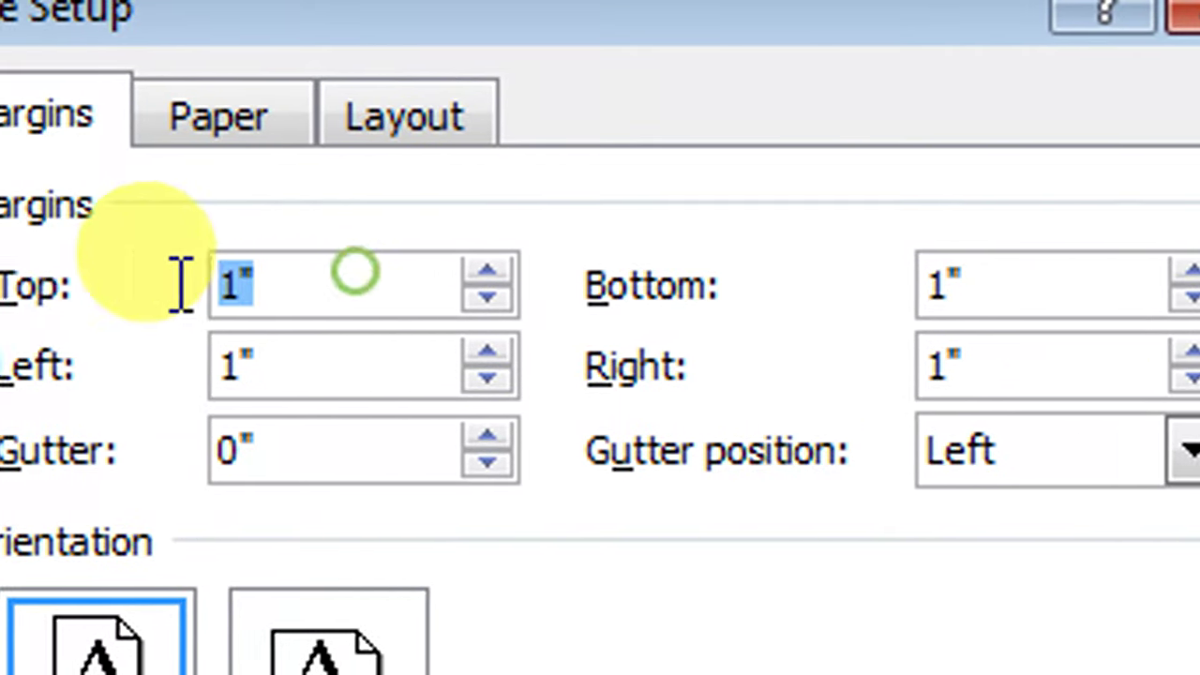
{"action": "type", "text": "0"}
{"action": "key", "text": "Tab"}
{"action": "type", "text": "0"}
{"action": "key", "text": "Tab"}
{"action": "type", "text": "0"}
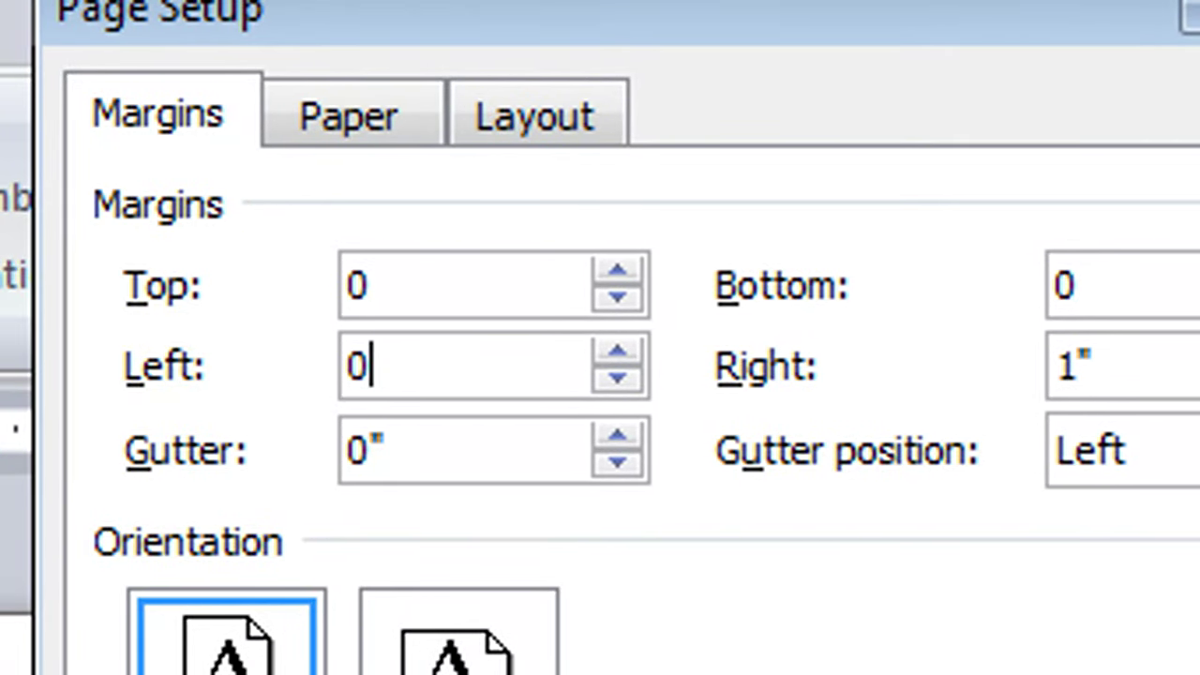
{"action": "key", "text": "Tab"}
{"action": "type", "text": "0"}
{"action": "key", "text": "Tab"}
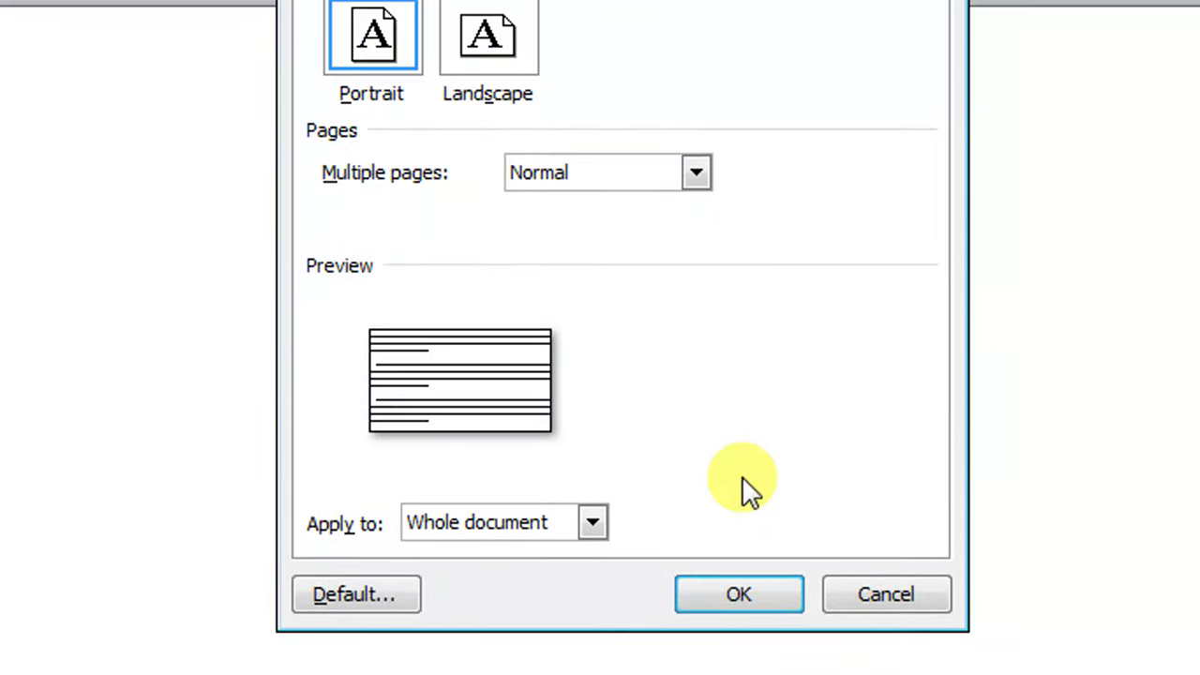
{"action": "left_click", "coordinate": [738, 274]}
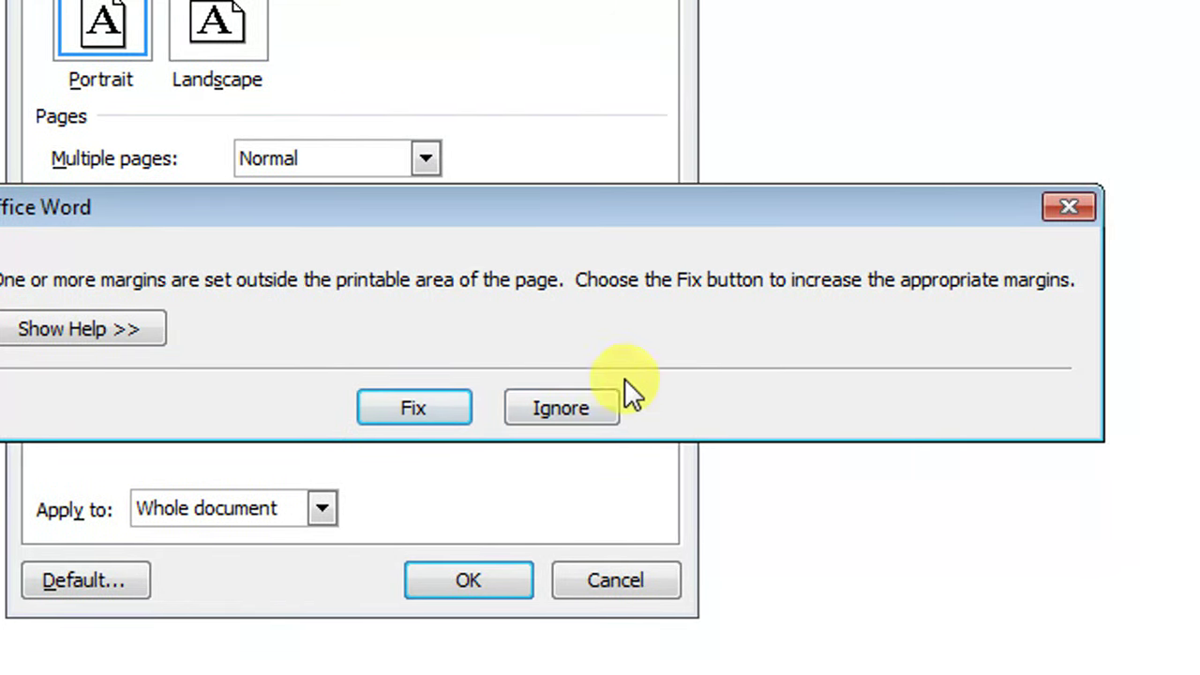
{"action": "left_click", "coordinate": [576, 404]}
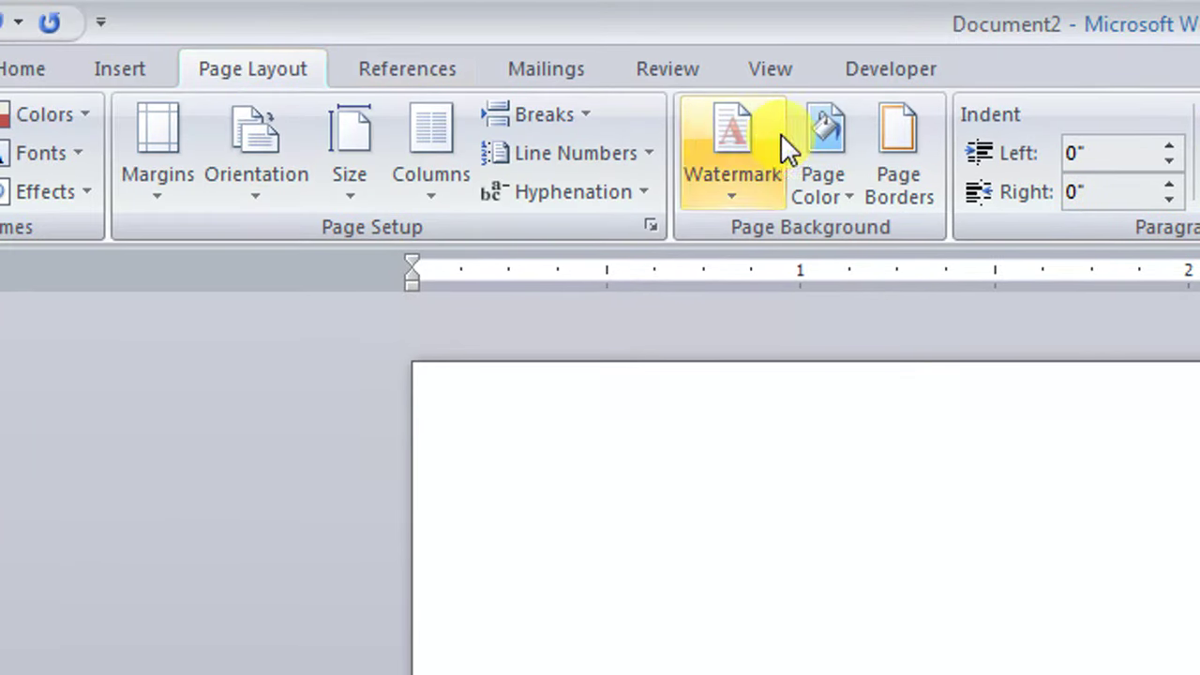
Give the page a light peach colour, then compare with Document1 and return to Document2.
{"action": "left_click", "coordinate": [821, 188]}
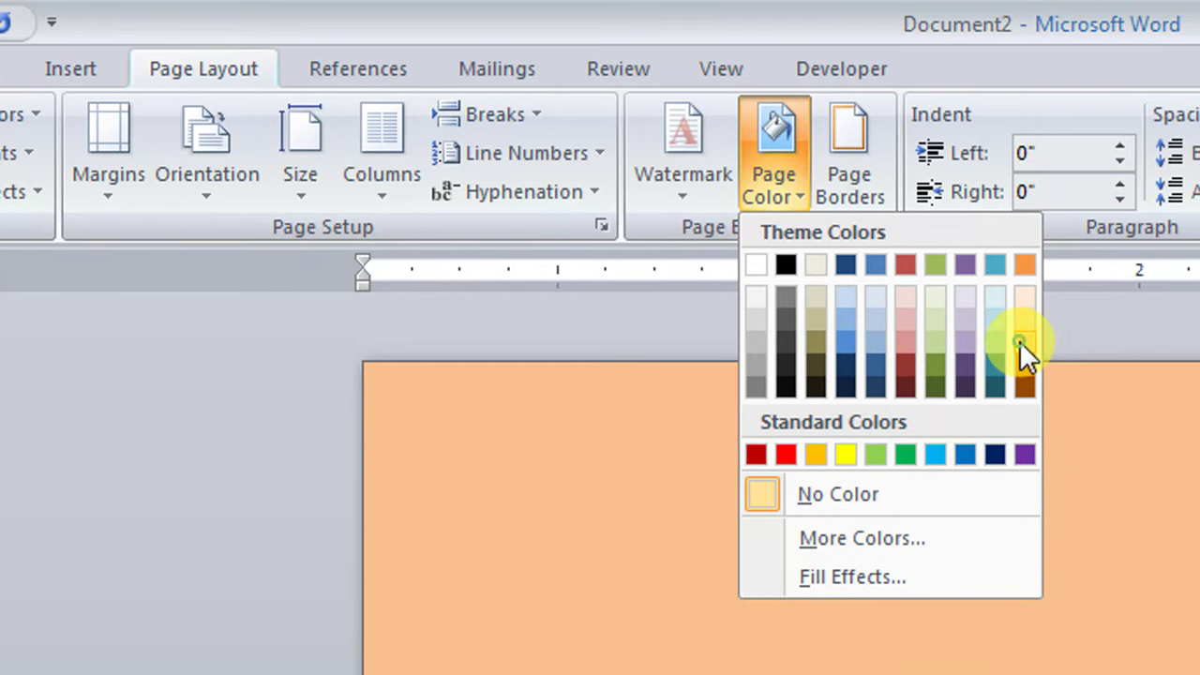
{"action": "left_click", "coordinate": [1019, 340]}
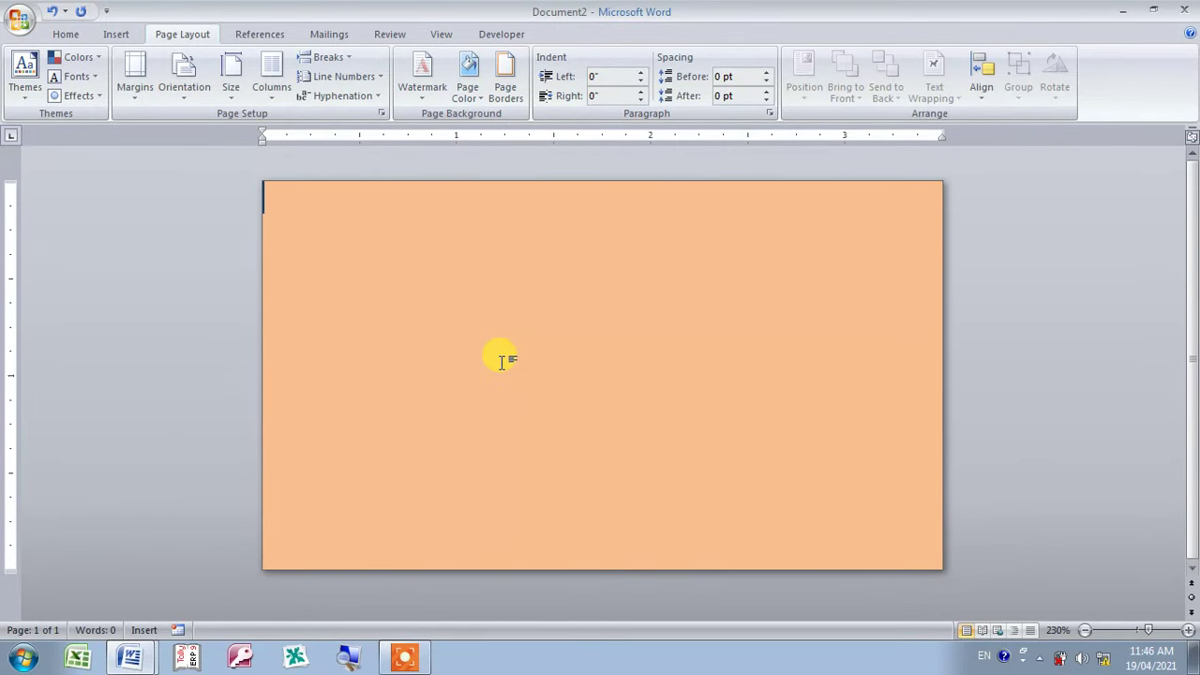
{"action": "left_click", "coordinate": [131, 657]}
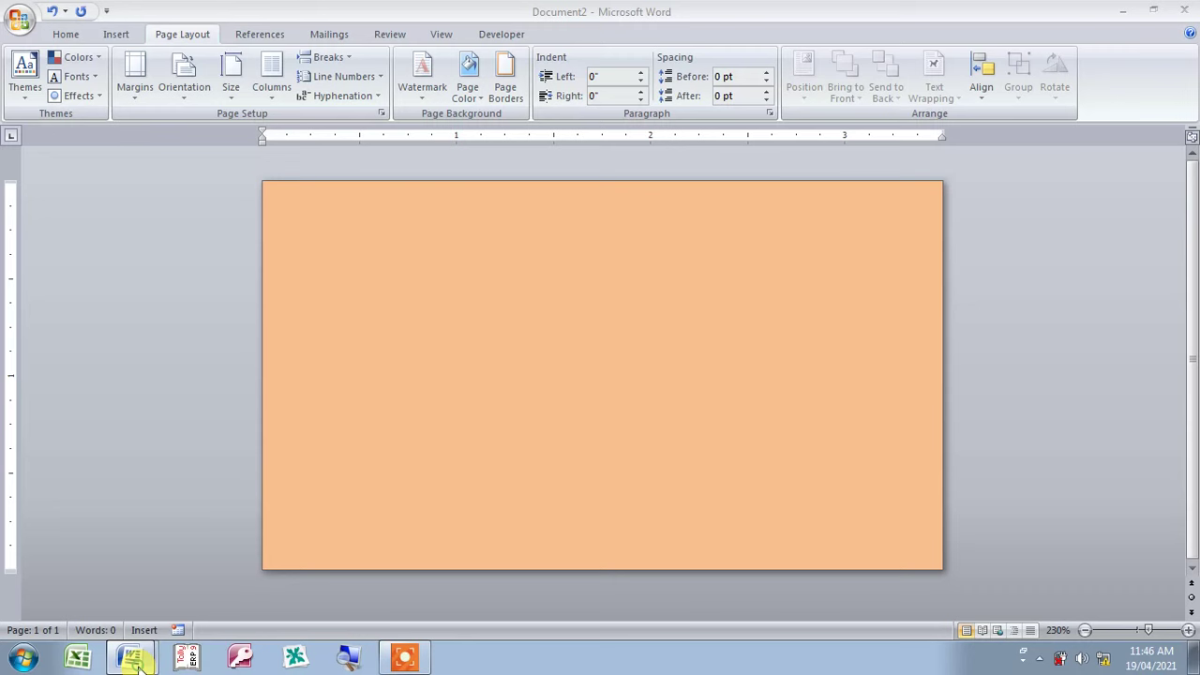
{"action": "left_click", "coordinate": [165, 586]}
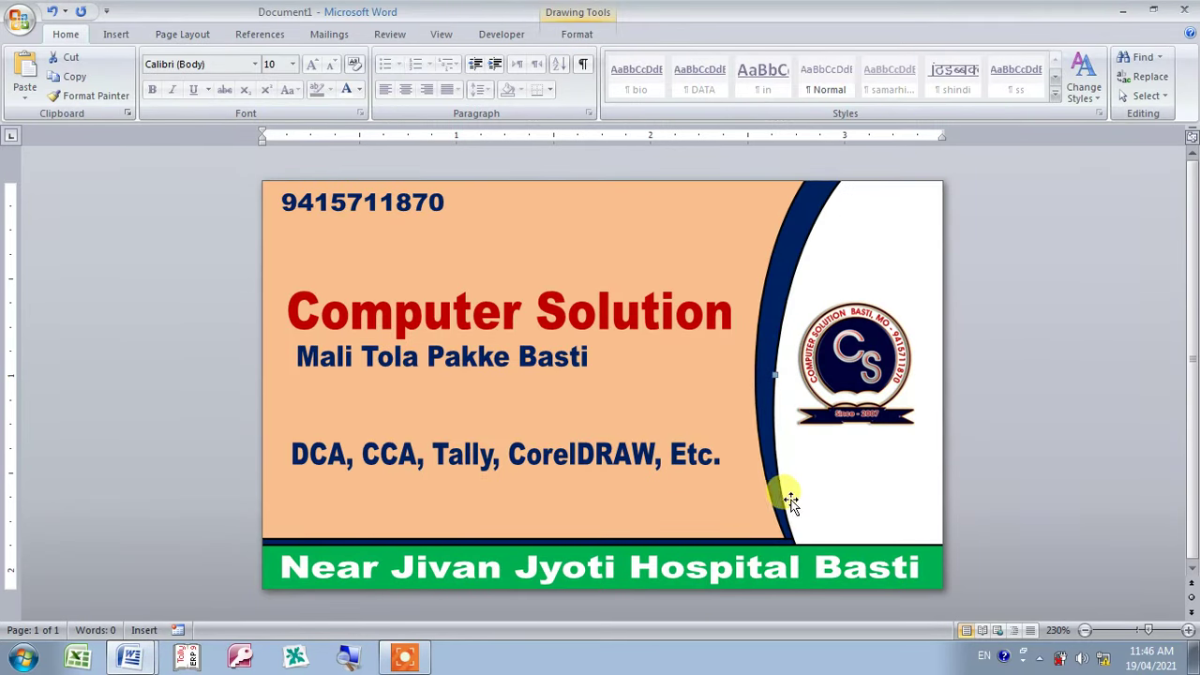
{"action": "left_click", "coordinate": [131, 659]}
{"action": "left_click", "coordinate": [165, 624]}
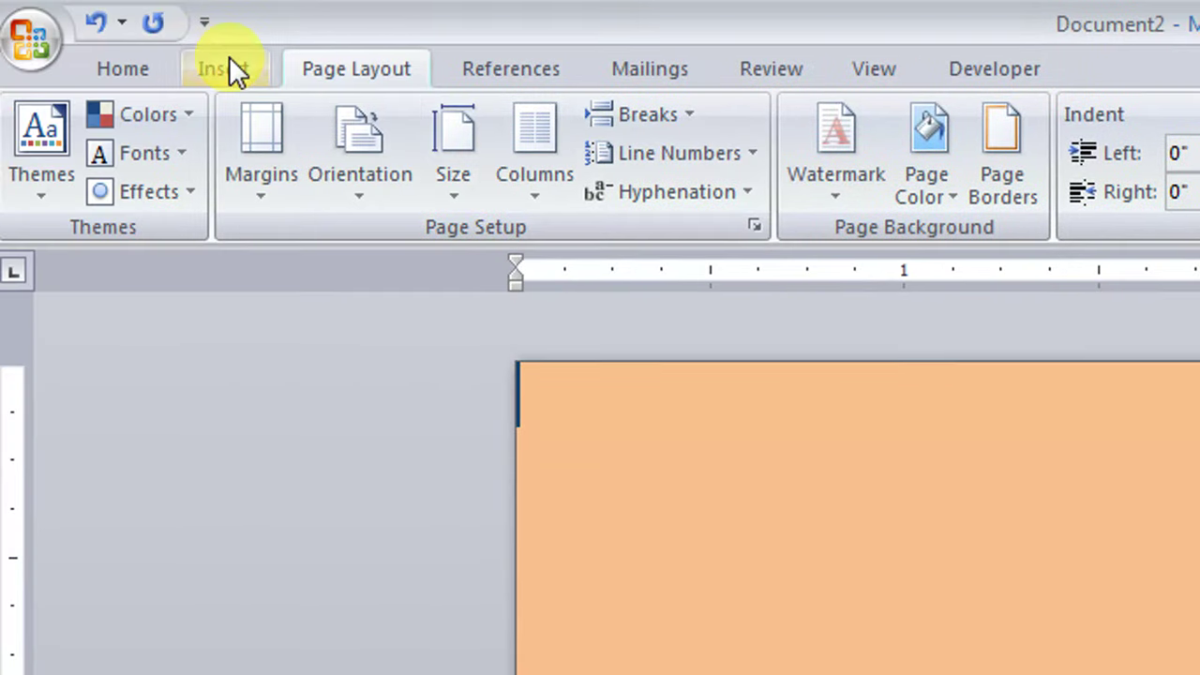
Draw an oval and enlarge it to about 2.72 by 1.43 inches against the right edge.
{"action": "left_click", "coordinate": [228, 68]}
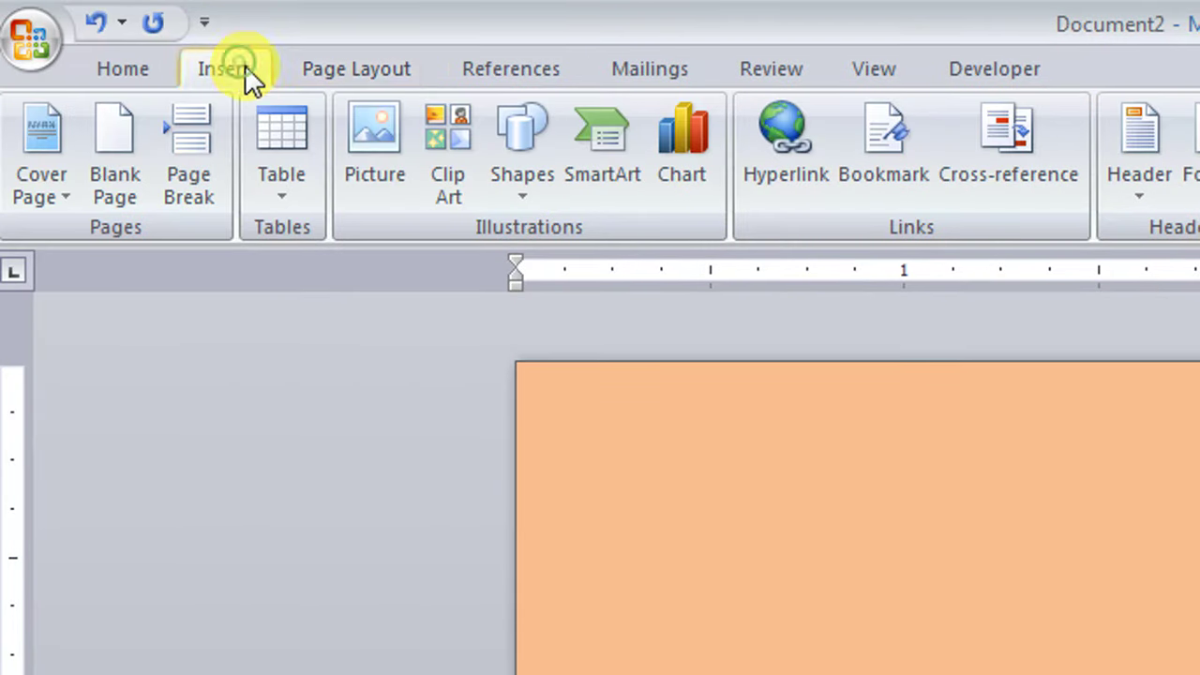
{"action": "left_click", "coordinate": [518, 178]}
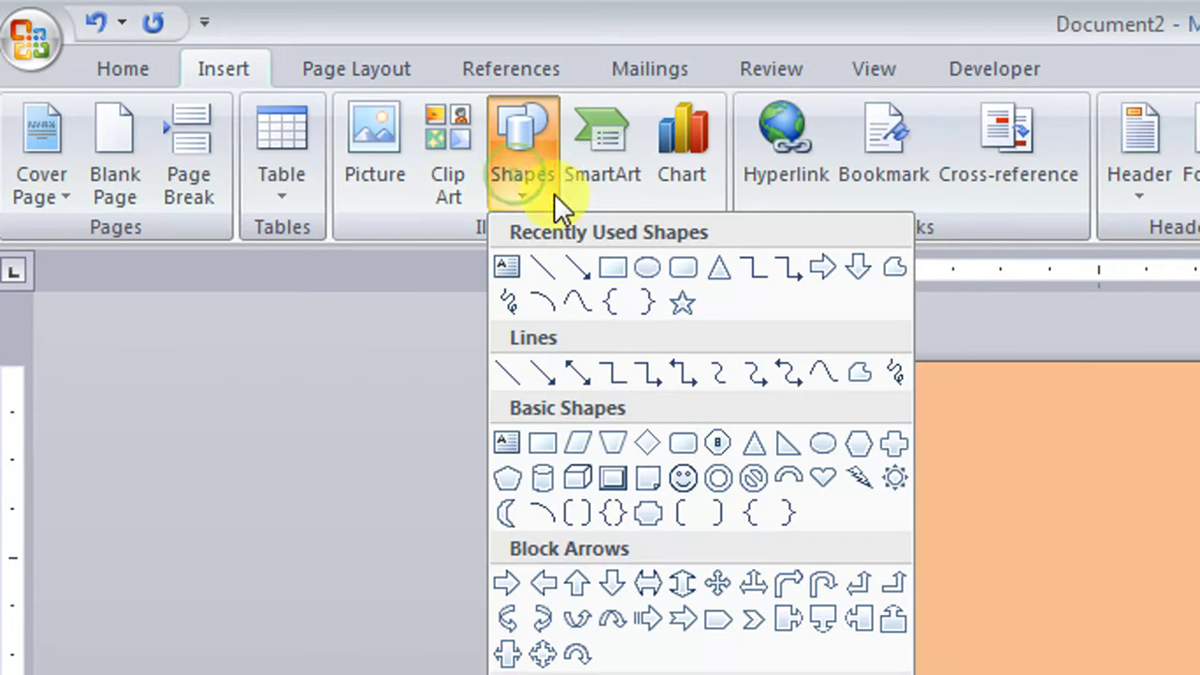
{"action": "left_click", "coordinate": [648, 267]}
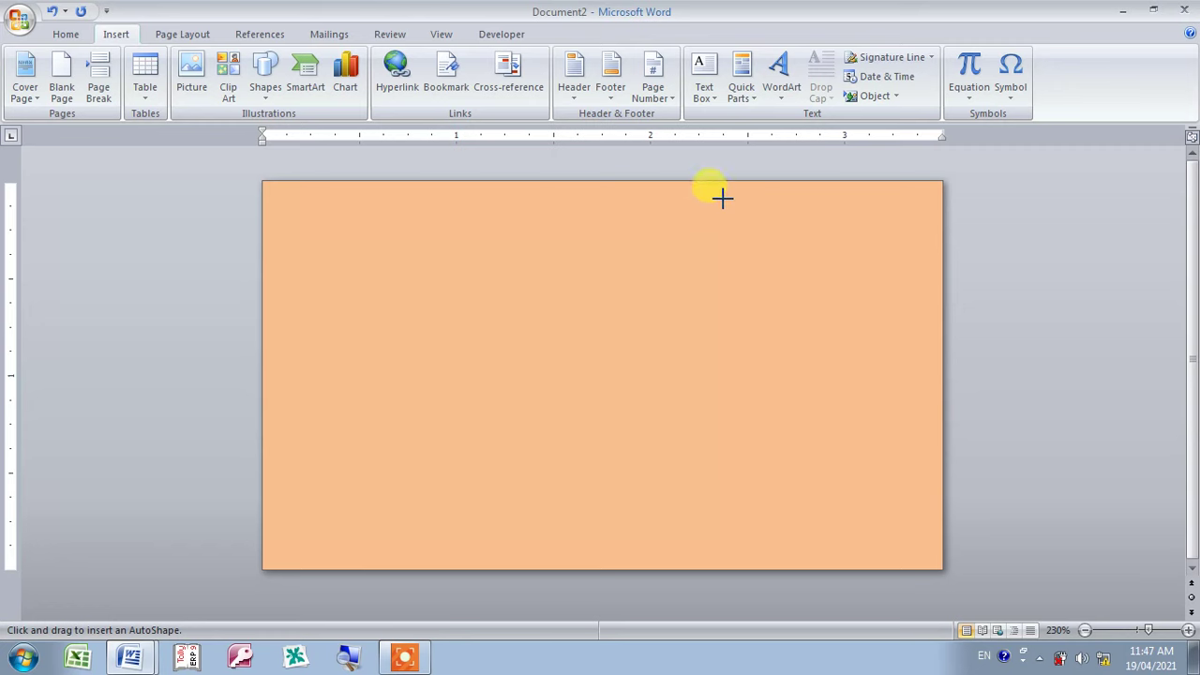
{"action": "mouse_move", "coordinate": [721, 215]}
{"action": "left_mouse_down"}
{"action": "mouse_move", "coordinate": [738, 274]}
{"action": "mouse_move", "coordinate": [938, 660]}
{"action": "left_mouse_up"}
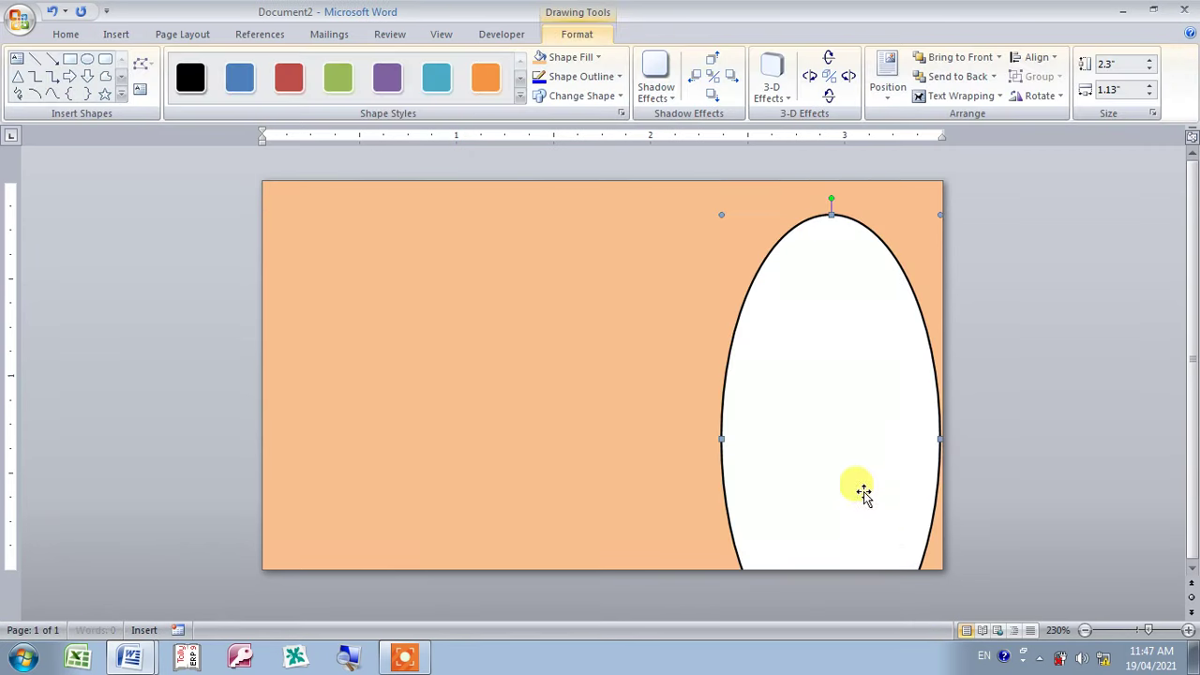
{"action": "left_click_drag", "start_coordinate": [835, 423], "coordinate": [836, 340]}
{"action": "left_click_drag", "start_coordinate": [863, 413], "coordinate": [815, 328]}
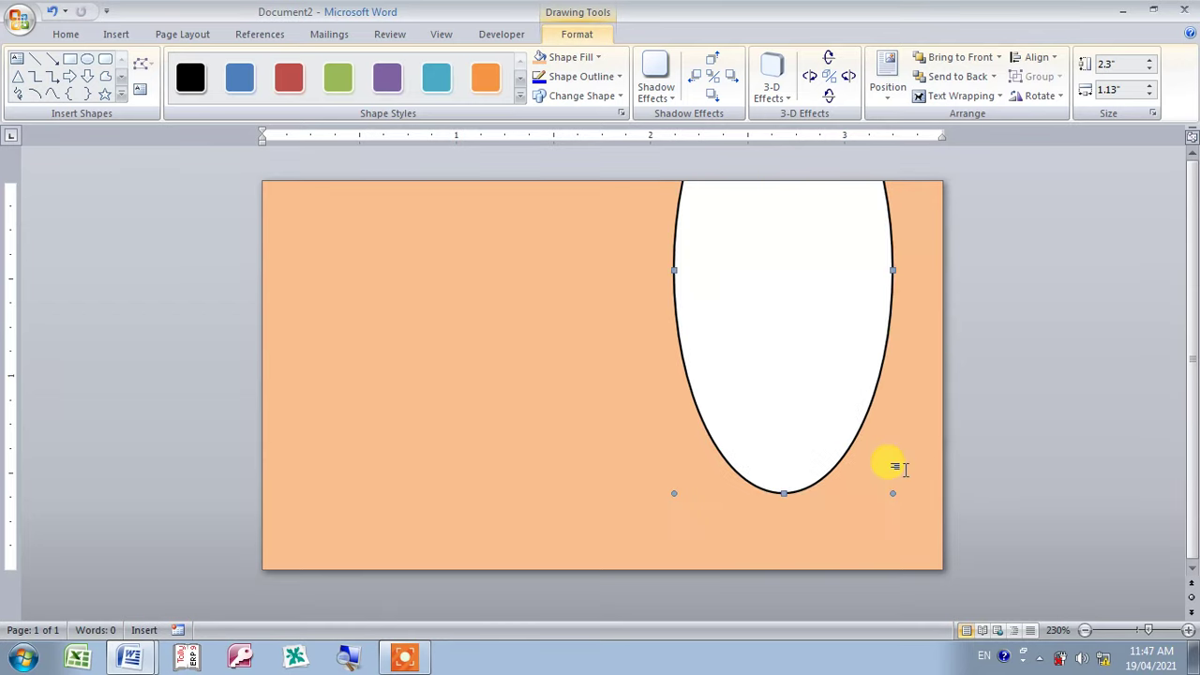
{"action": "left_click_drag", "start_coordinate": [892, 492], "coordinate": [938, 567]}
{"action": "mouse_move", "coordinate": [806, 402]}
{"action": "left_mouse_down"}
{"action": "mouse_move", "coordinate": [875, 477]}
{"action": "mouse_move", "coordinate": [882, 429]}
{"action": "left_mouse_up"}
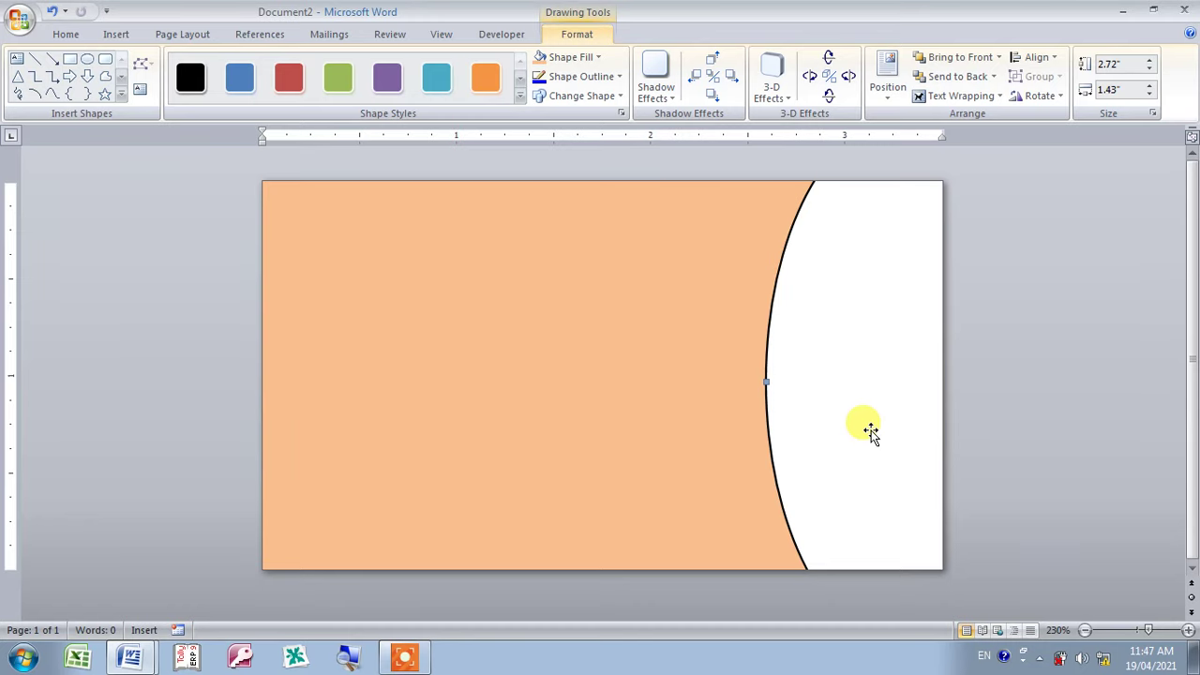
Duplicate the oval, fill the right-hand one navy blue, and move the white copy right.
{"action": "key", "text": "ctrl+c"}
{"action": "key", "text": "ctrl+v"}
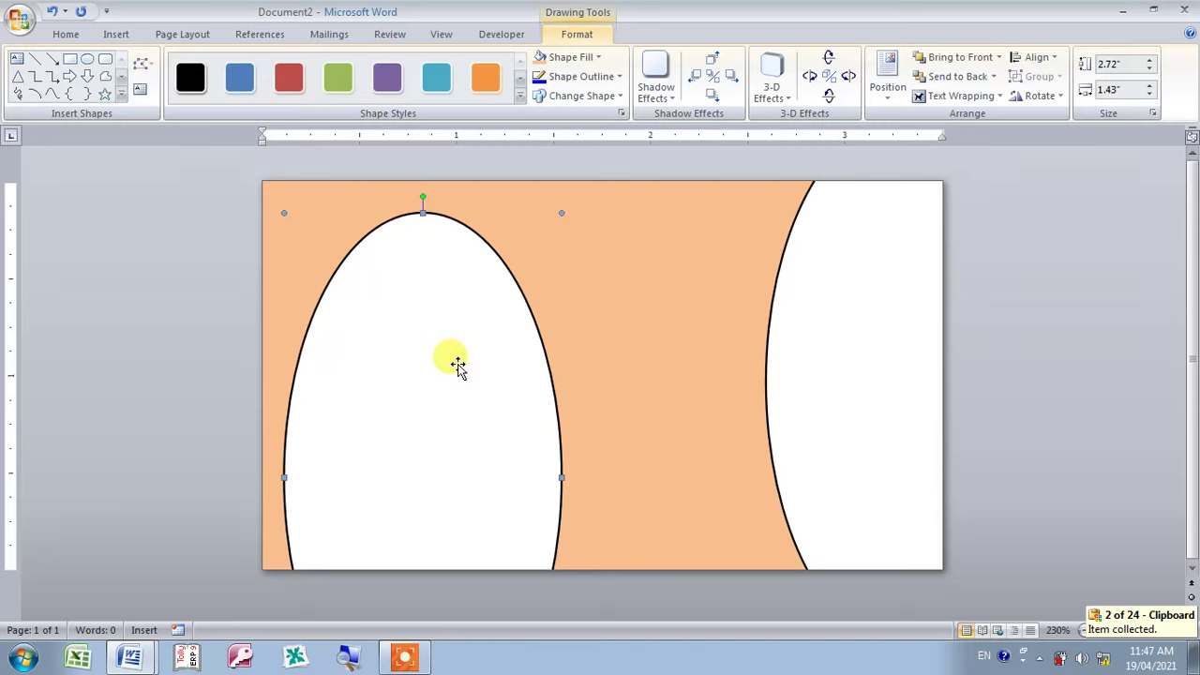
{"action": "left_click", "coordinate": [862, 302]}
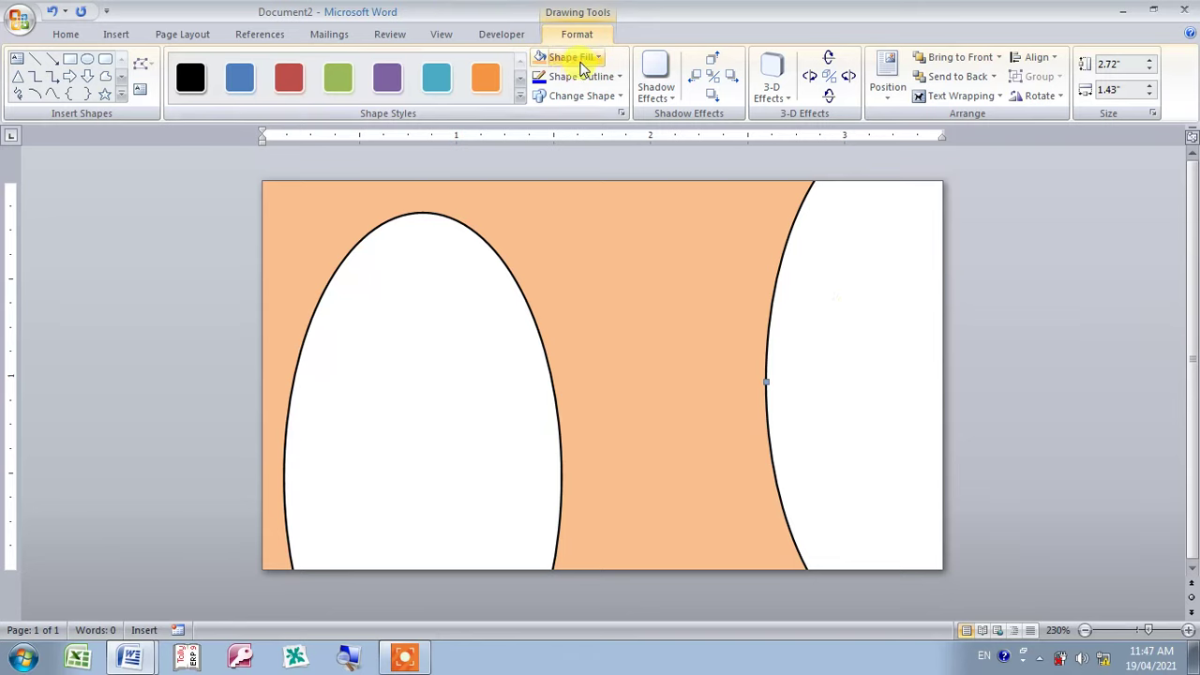
{"action": "left_click", "coordinate": [582, 60]}
{"action": "left_click", "coordinate": [662, 191]}
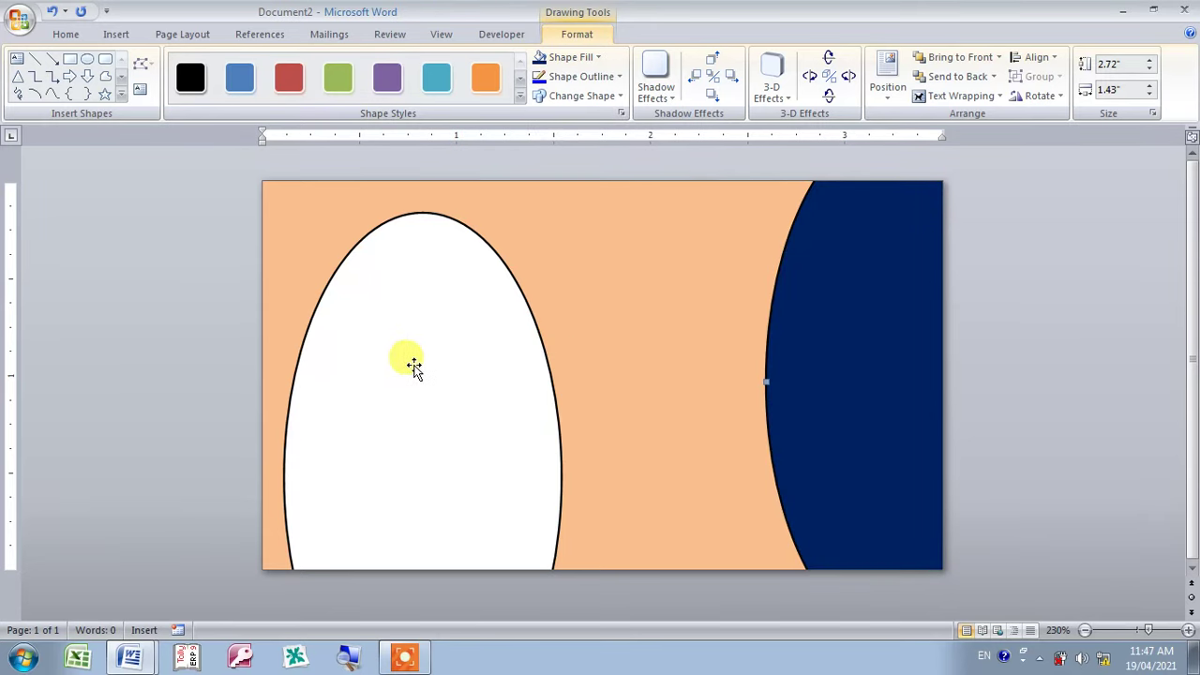
{"action": "mouse_move", "coordinate": [388, 413]}
{"action": "left_mouse_down"}
{"action": "mouse_move", "coordinate": [824, 335]}
{"action": "mouse_move", "coordinate": [671, 424]}
{"action": "left_mouse_up"}
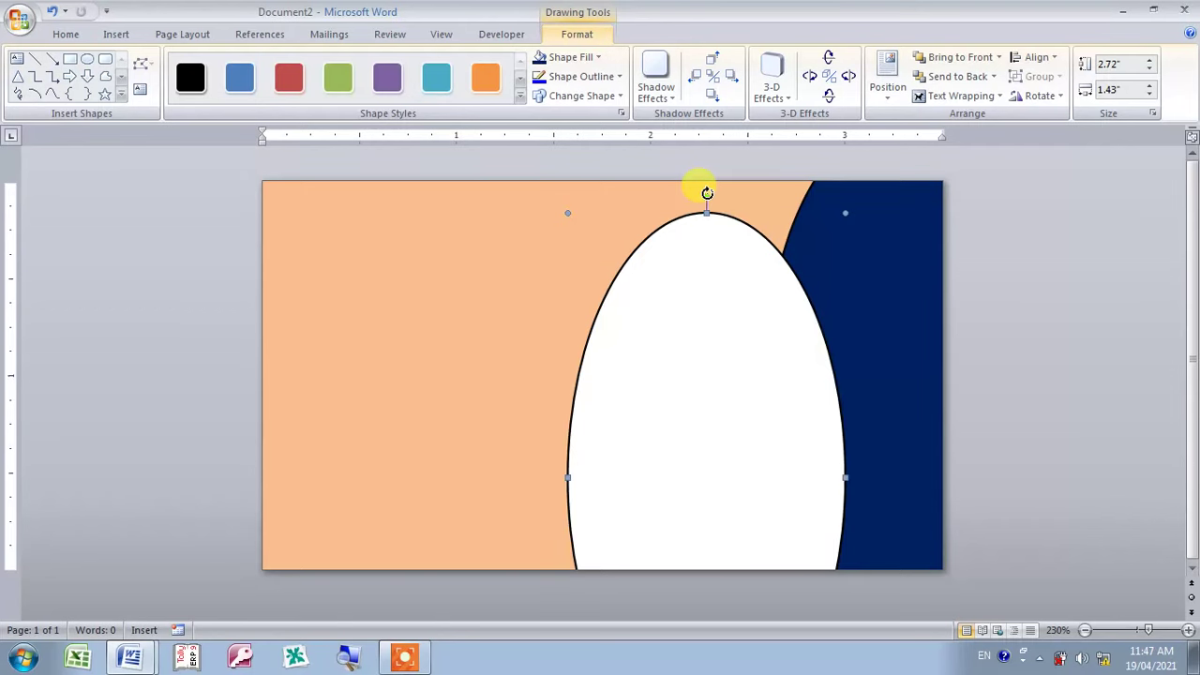
Tilt the white oval slightly and slide it over the navy oval, leaving a thin navy curve.
{"action": "left_click_drag", "start_coordinate": [718, 191], "coordinate": [727, 198]}
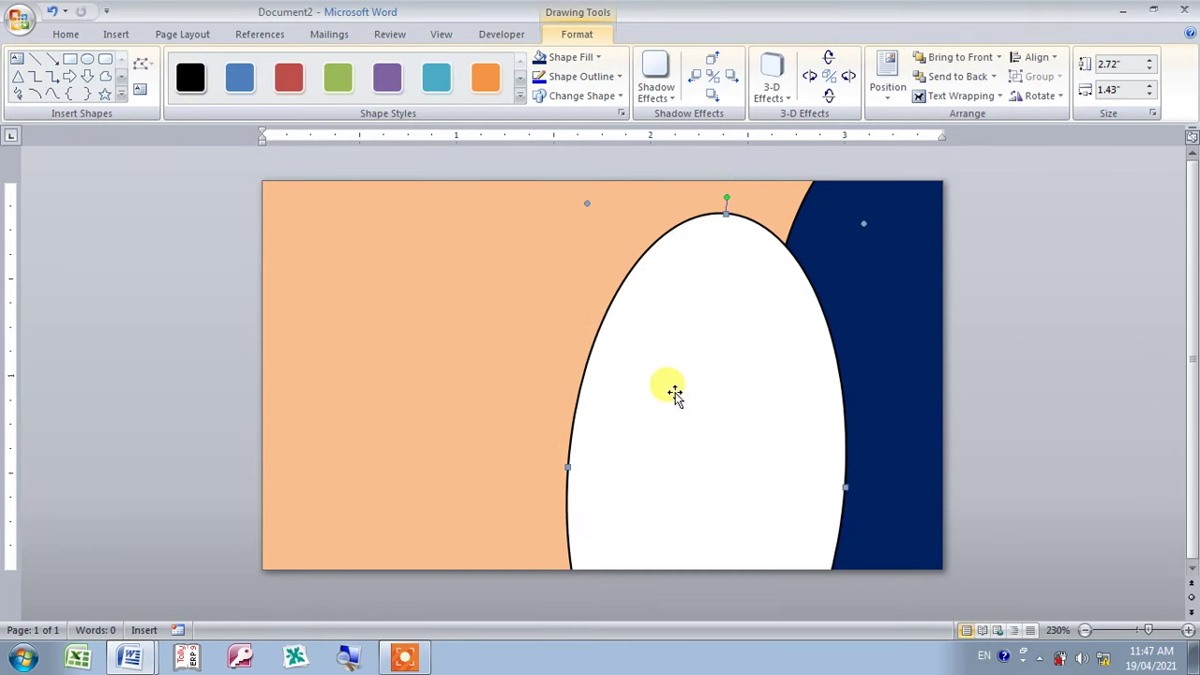
{"action": "mouse_move", "coordinate": [675, 389]}
{"action": "left_mouse_down"}
{"action": "mouse_move", "coordinate": [862, 345]}
{"action": "mouse_move", "coordinate": [891, 324]}
{"action": "left_mouse_up"}
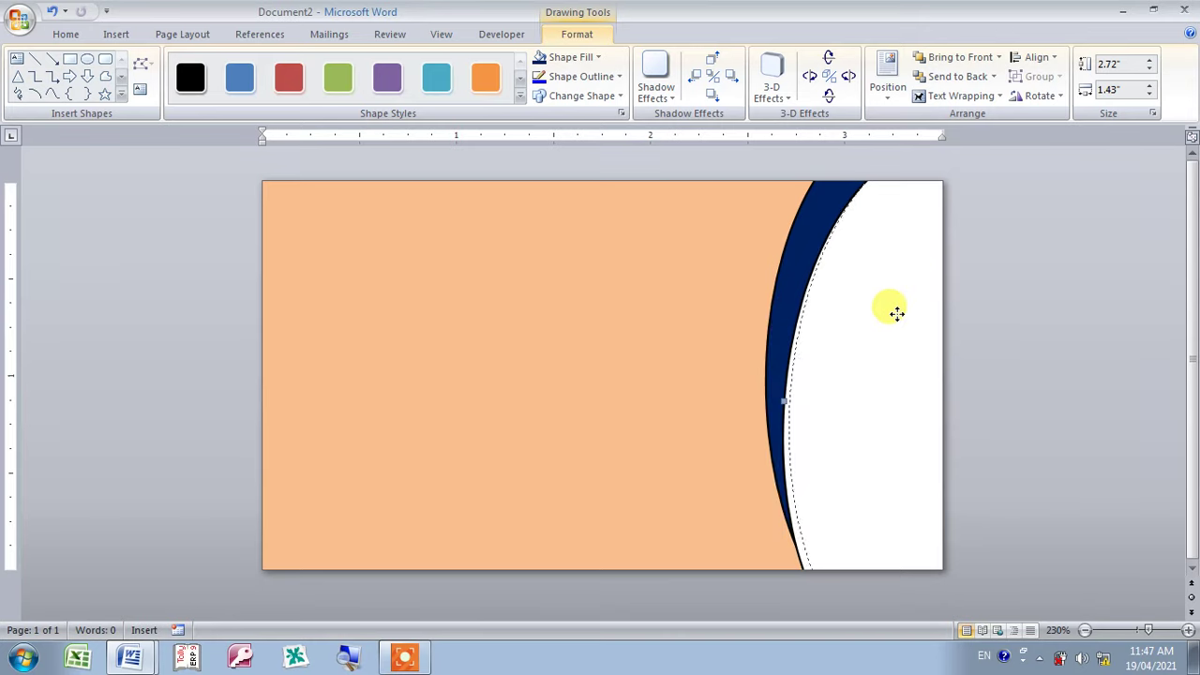
{"action": "left_click_drag", "start_coordinate": [878, 313], "coordinate": [616, 356]}
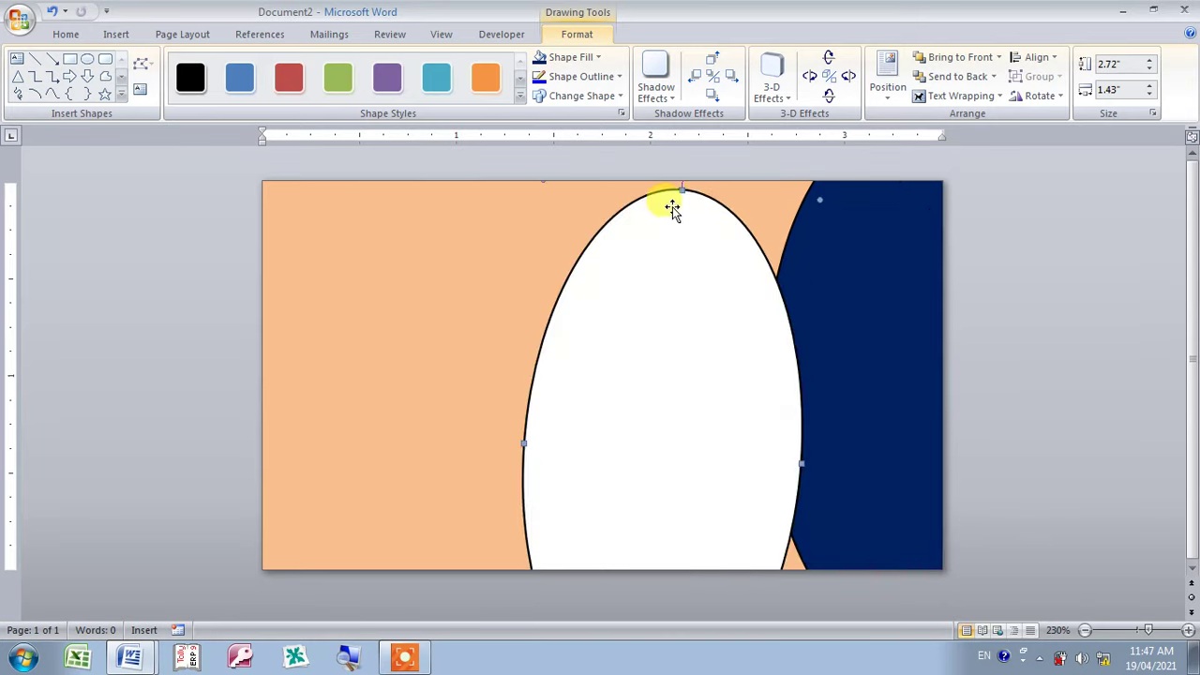
{"action": "mouse_move", "coordinate": [673, 207]}
{"action": "left_mouse_down"}
{"action": "mouse_move", "coordinate": [673, 265]}
{"action": "mouse_move", "coordinate": [648, 230]}
{"action": "left_mouse_up"}
{"action": "left_click_drag", "start_coordinate": [627, 303], "coordinate": [871, 327]}
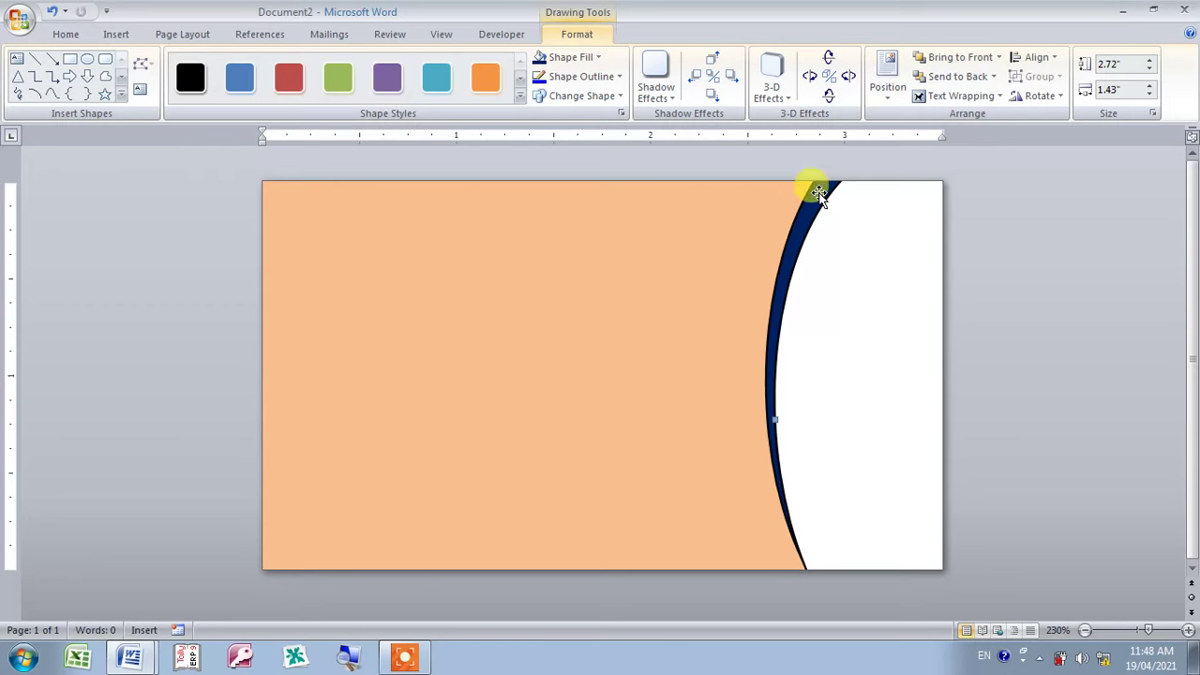
{"action": "left_click", "coordinate": [616, 453]}
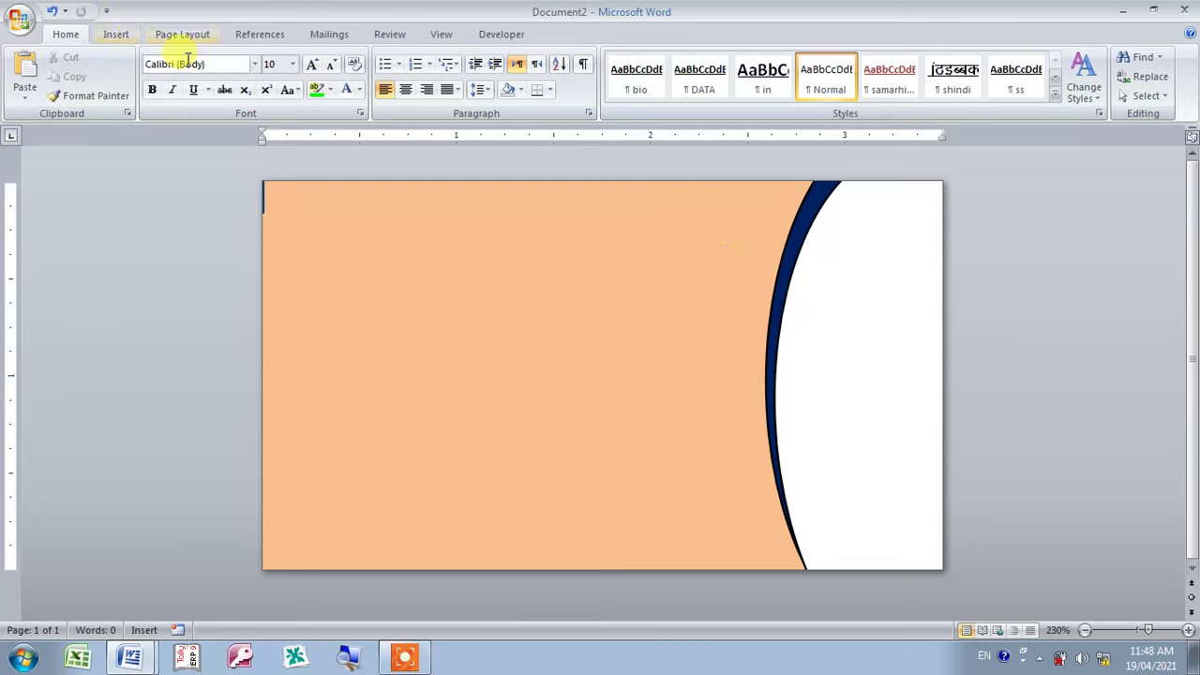
Draw a rectangle across the card's bottom, stretch it to the left edge, and shorten it slightly.
{"action": "left_click", "coordinate": [117, 34]}
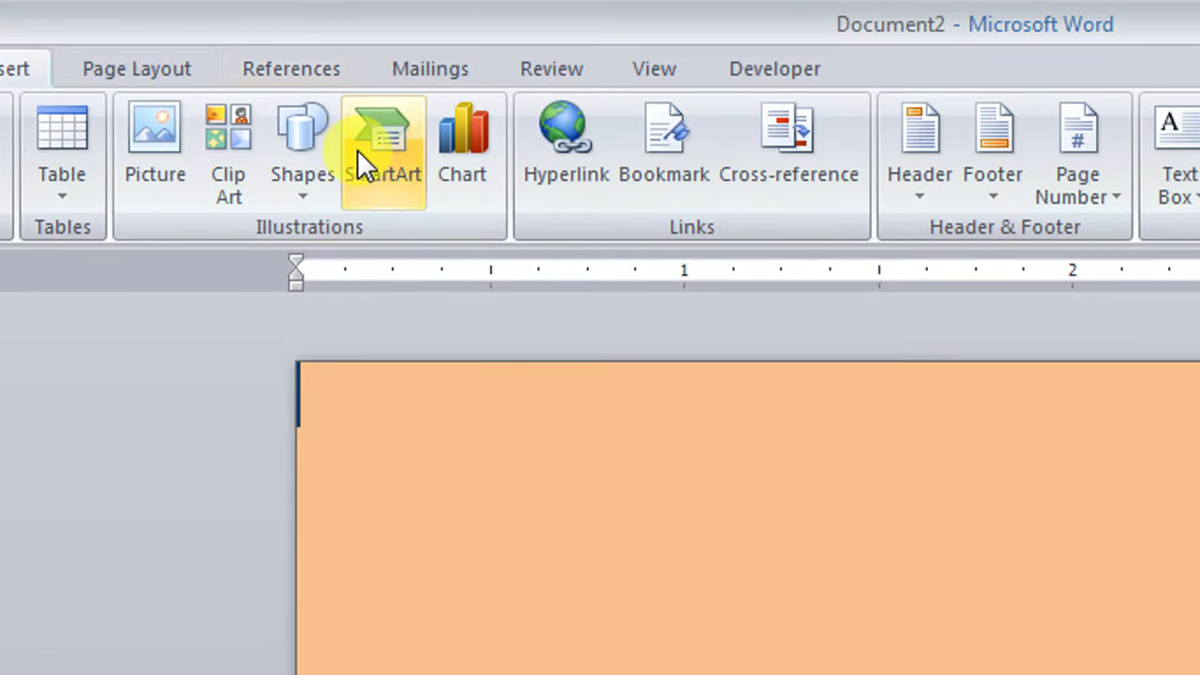
{"action": "left_click", "coordinate": [272, 79]}
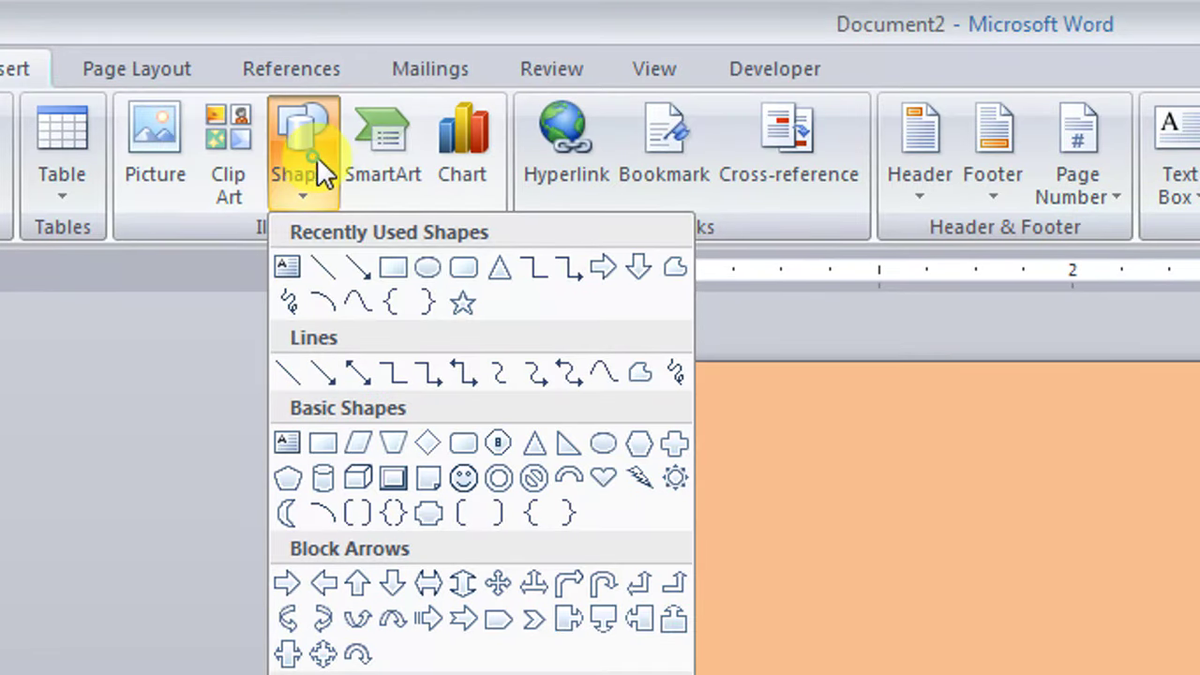
{"action": "left_click", "coordinate": [399, 269]}
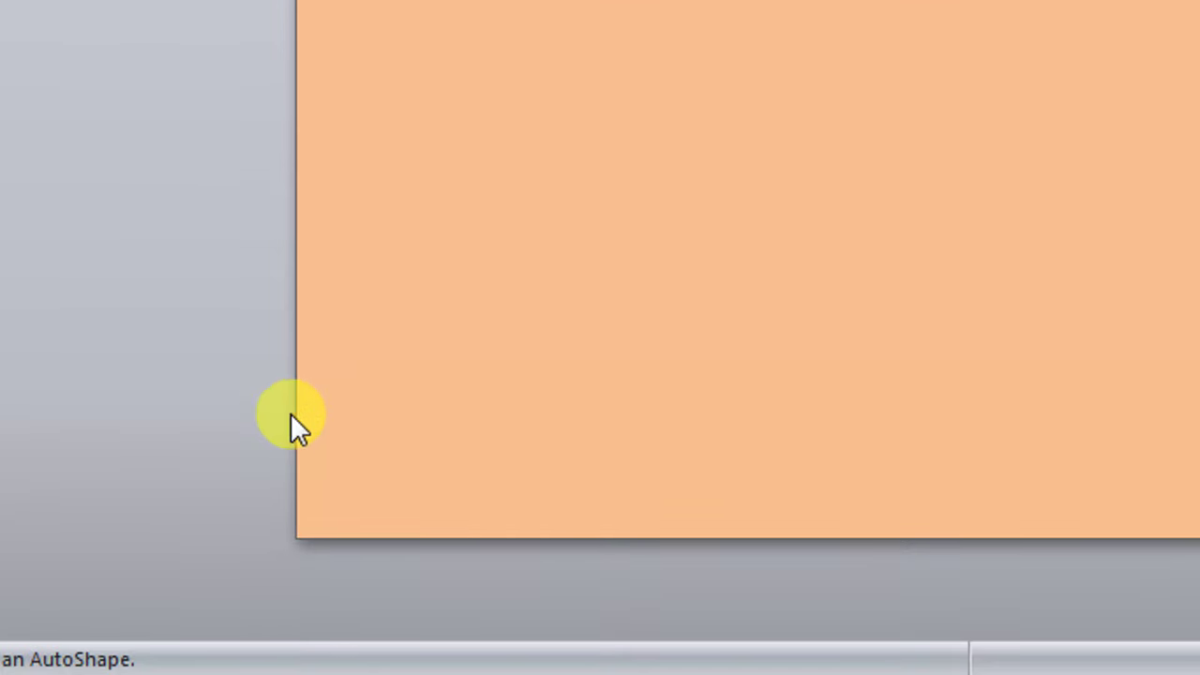
{"action": "mouse_move", "coordinate": [318, 375]}
{"action": "left_mouse_down"}
{"action": "mouse_move", "coordinate": [384, 411]}
{"action": "mouse_move", "coordinate": [1017, 558]}
{"action": "left_mouse_up"}
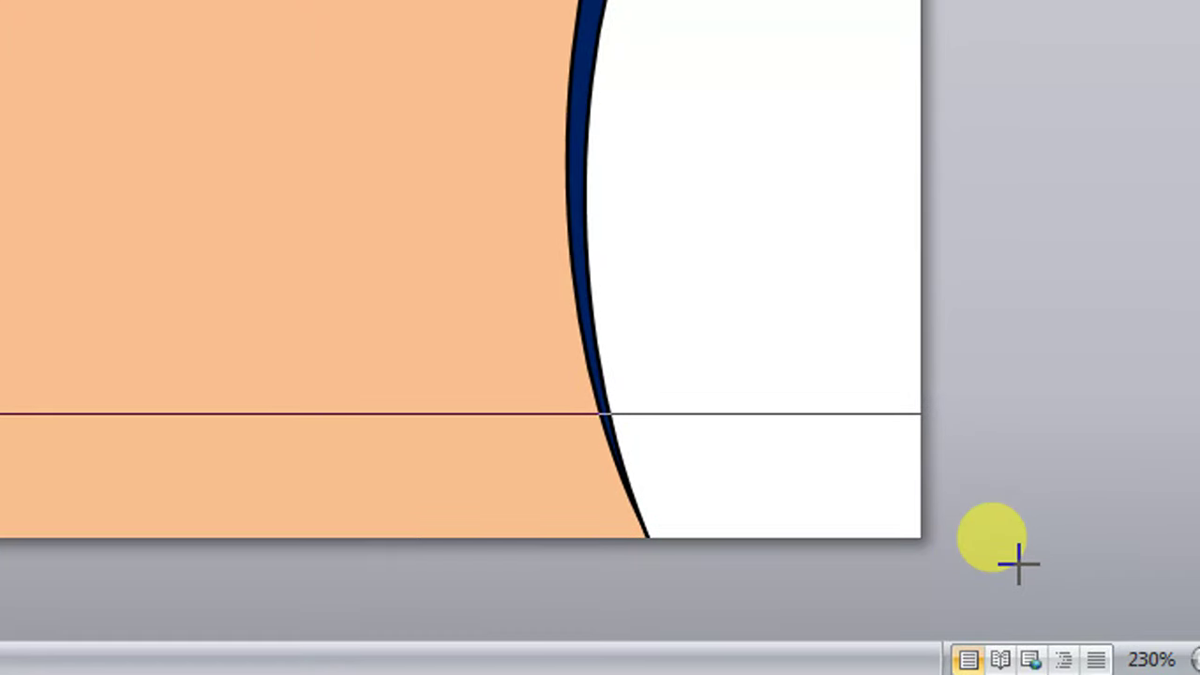
{"action": "left_click_drag", "start_coordinate": [1018, 558], "coordinate": [1013, 563]}
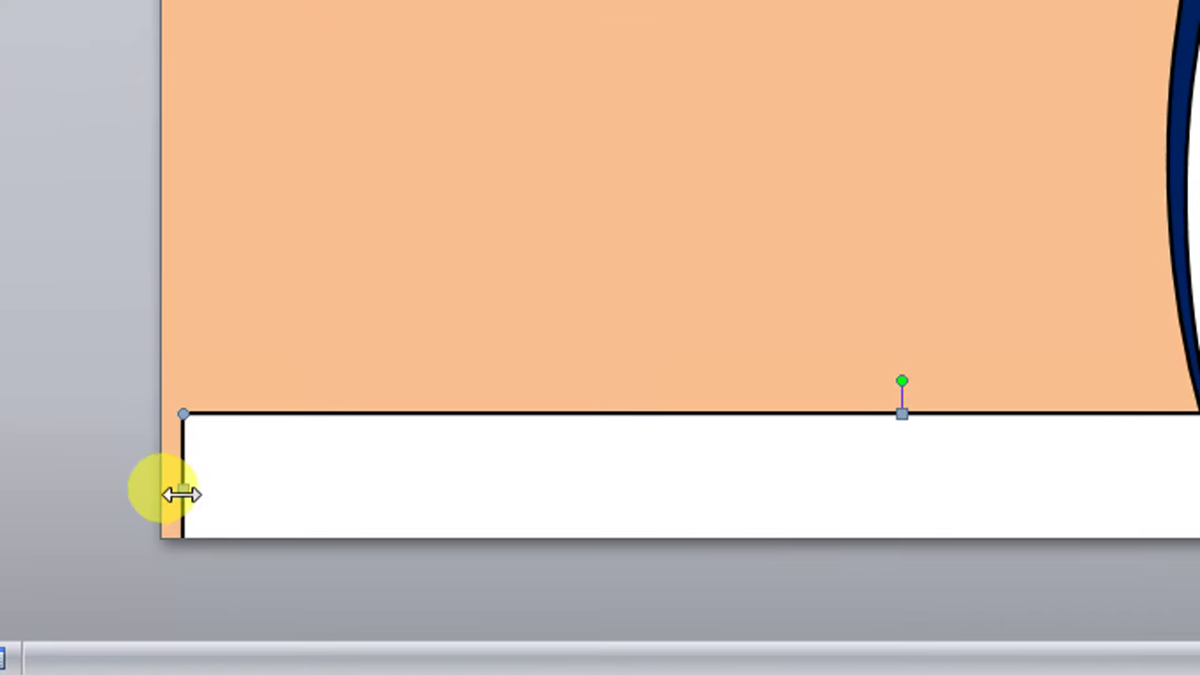
{"action": "left_click_drag", "start_coordinate": [178, 490], "coordinate": [181, 491]}
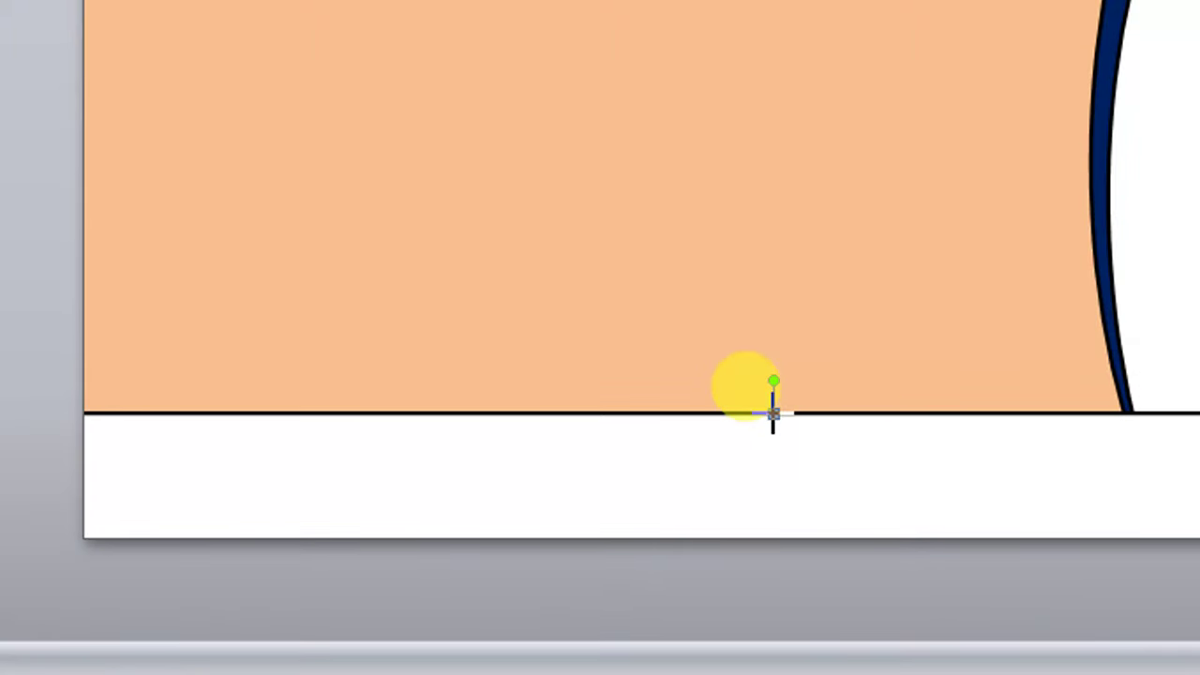
{"action": "left_click_drag", "start_coordinate": [773, 414], "coordinate": [774, 427]}
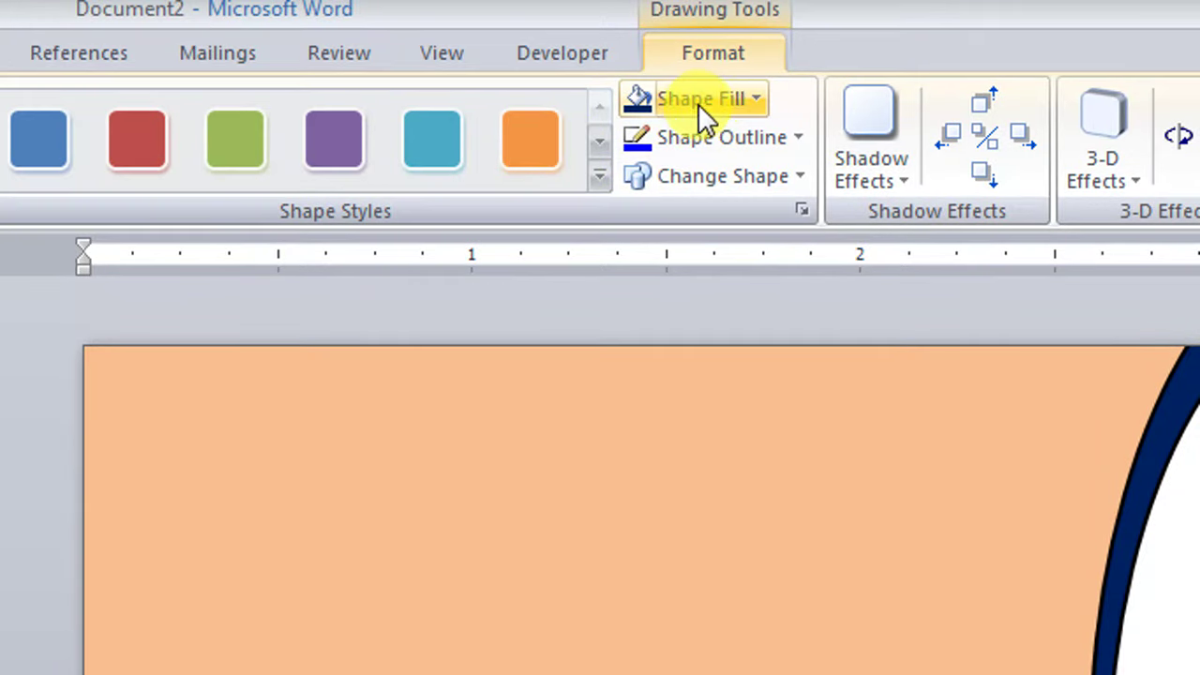
Fill the bottom strip navy and send it one layer backward.
{"action": "left_click", "coordinate": [712, 99]}
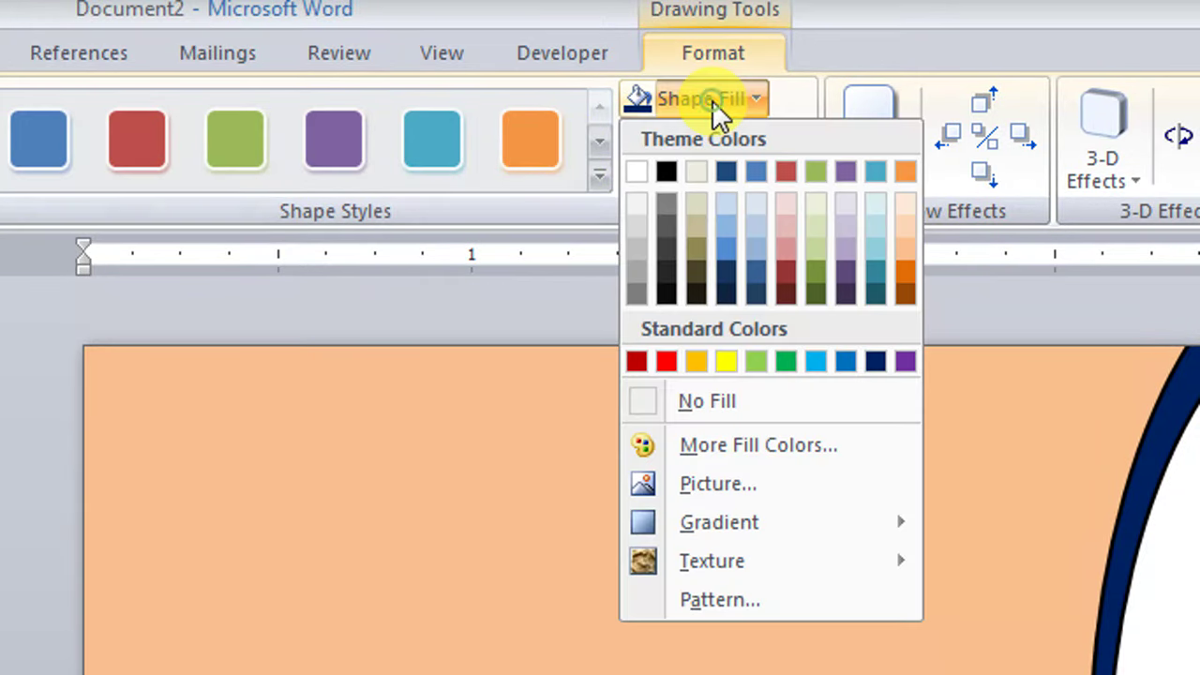
{"action": "left_click", "coordinate": [877, 361]}
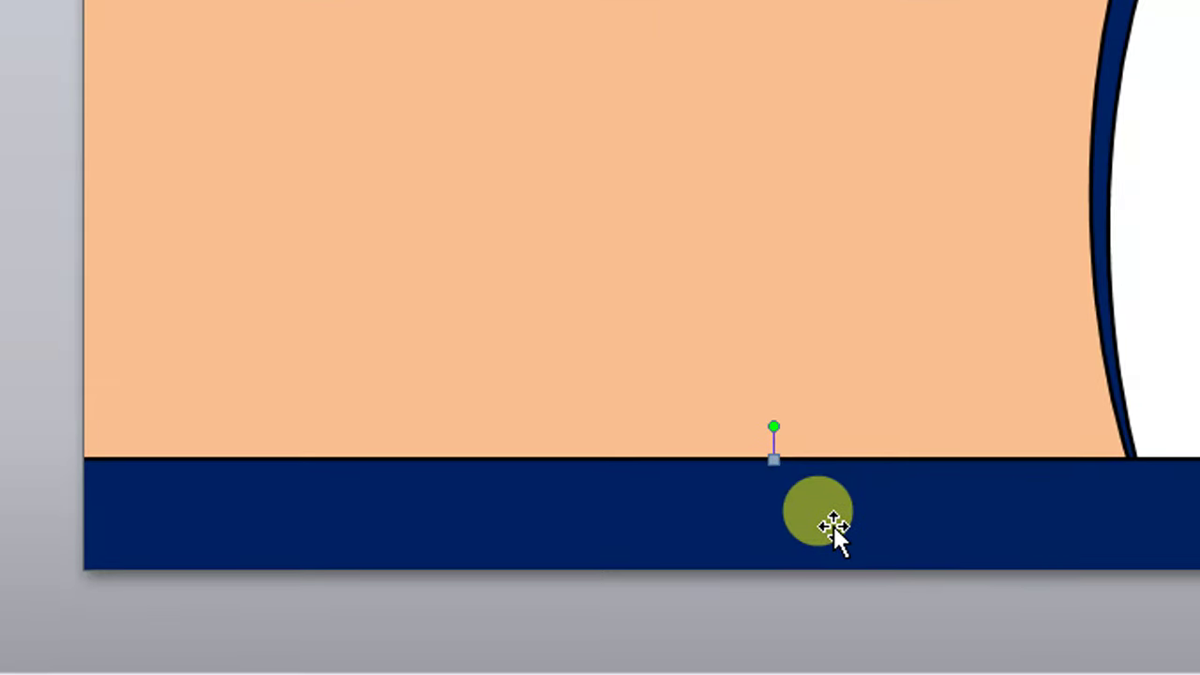
{"action": "right_click", "coordinate": [833, 524]}
{"action": "mouse_move", "coordinate": [933, 370]}
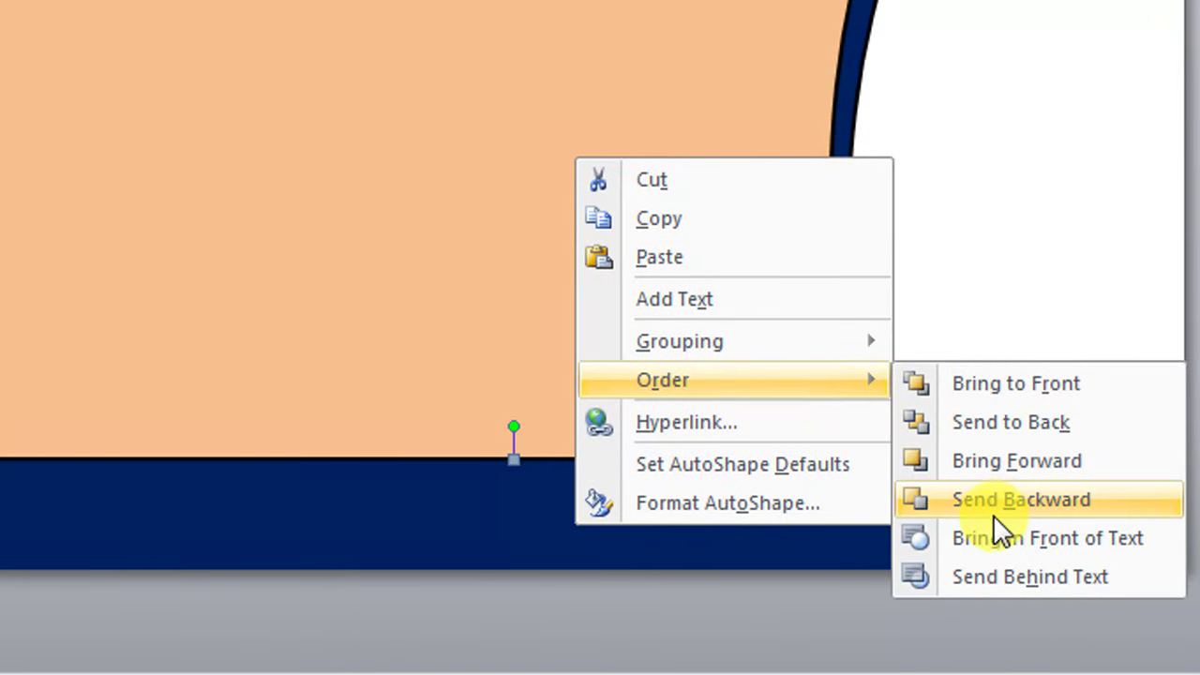
{"action": "left_click", "coordinate": [999, 506]}
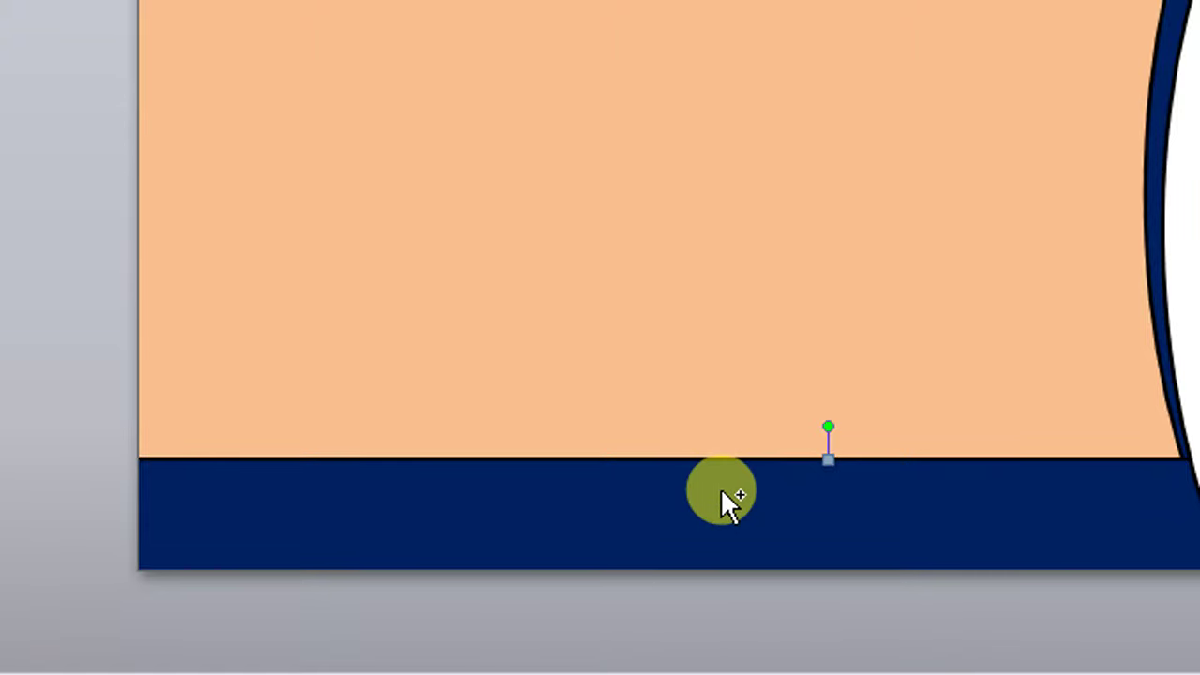
Move the top navy band to the card's bottom, nudge it up, and fill it dark red.
{"action": "left_click", "coordinate": [763, 93]}
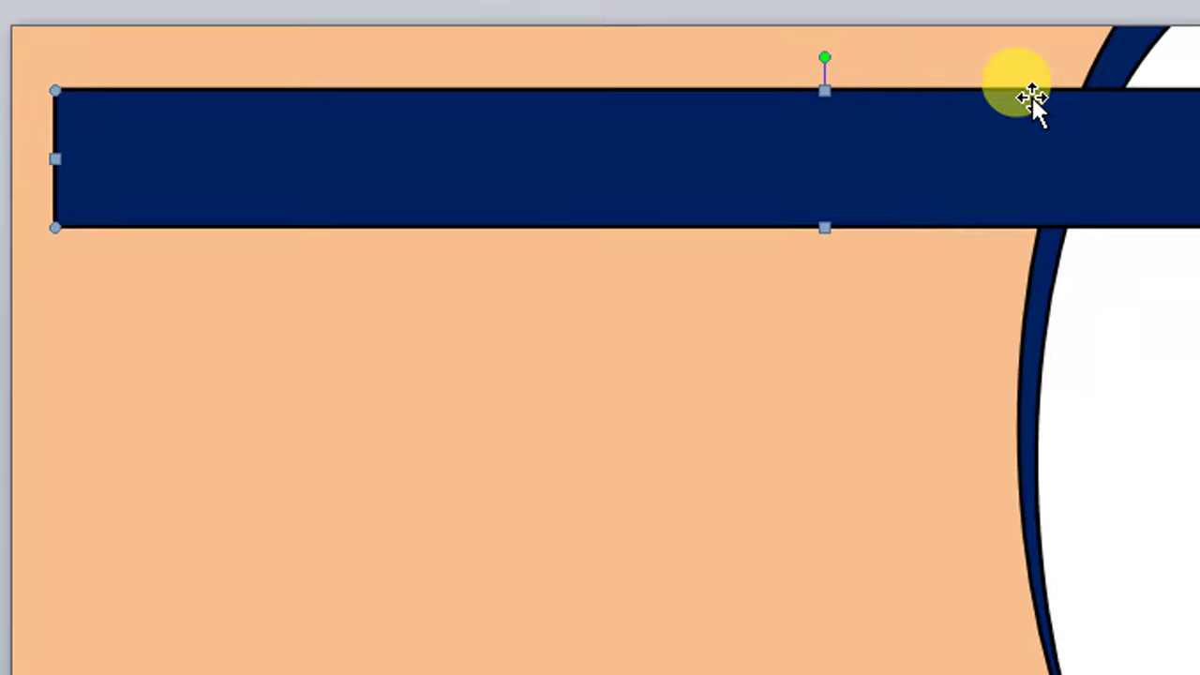
{"action": "mouse_move", "coordinate": [898, 158]}
{"action": "left_mouse_down"}
{"action": "mouse_move", "coordinate": [729, 577]}
{"action": "mouse_move", "coordinate": [770, 566]}
{"action": "mouse_move", "coordinate": [729, 572]}
{"action": "left_mouse_up"}
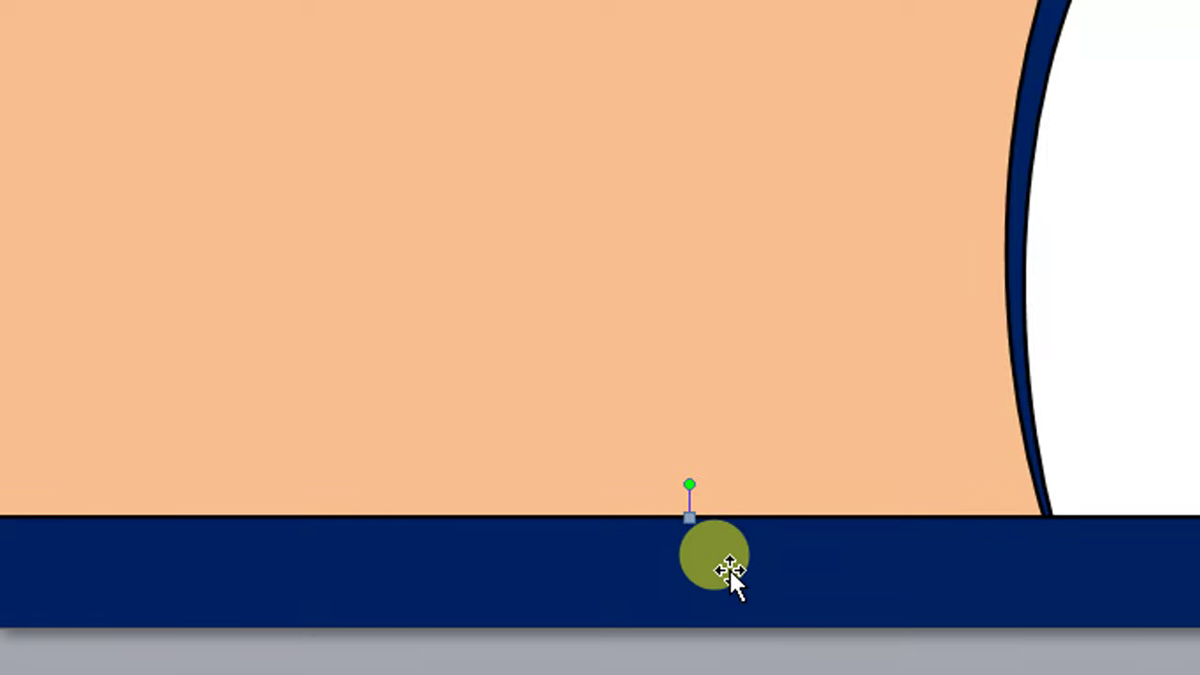
{"action": "key", "text": "Up"}
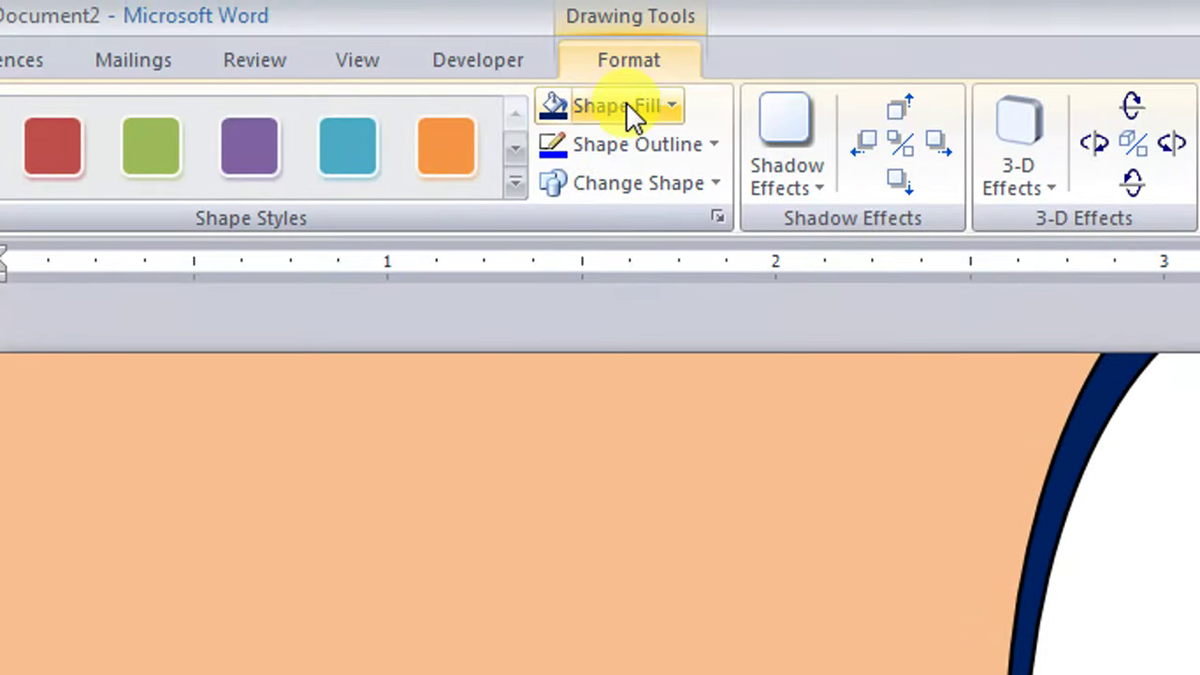
{"action": "left_click", "coordinate": [633, 102]}
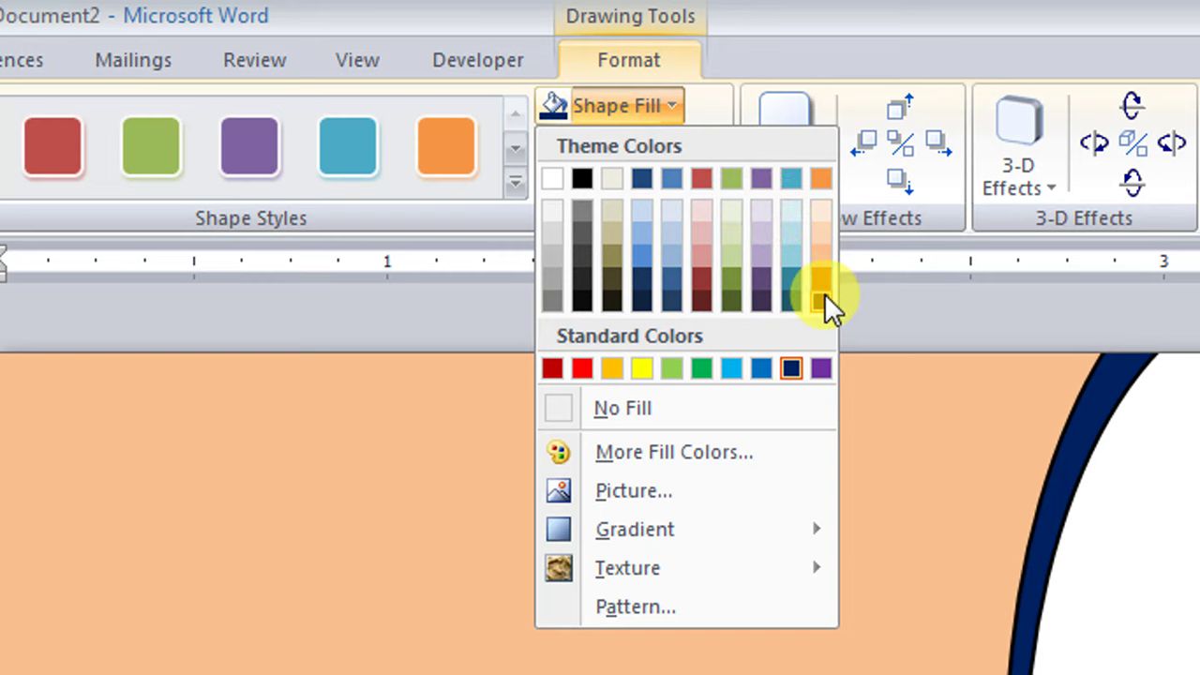
{"action": "left_click", "coordinate": [551, 367]}
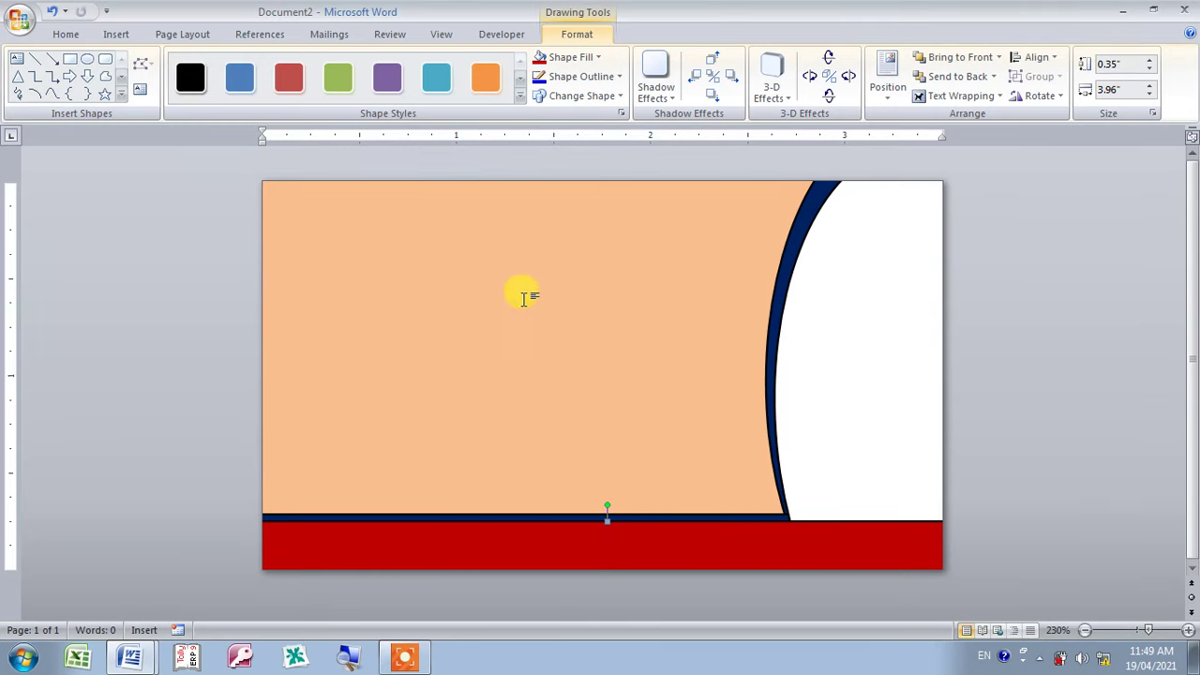
Insert a rainbow-style WordArt reading 'Computer Solution' at the top of the card.
{"action": "left_click", "coordinate": [117, 35]}
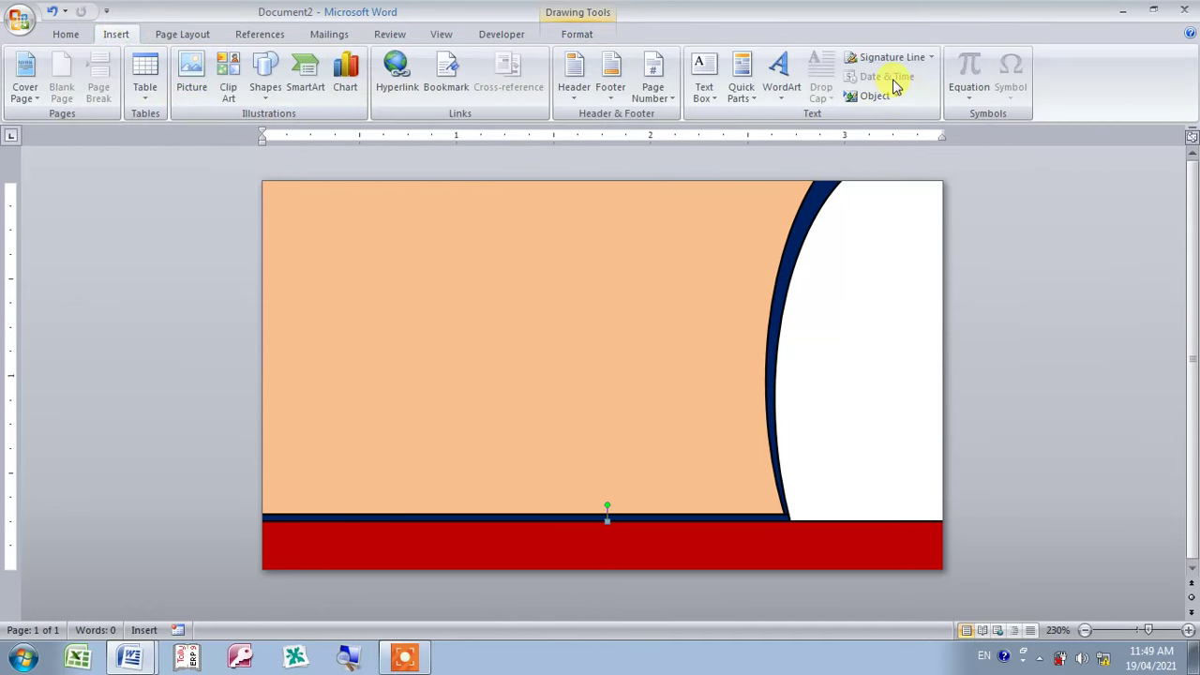
{"action": "left_click", "coordinate": [780, 80]}
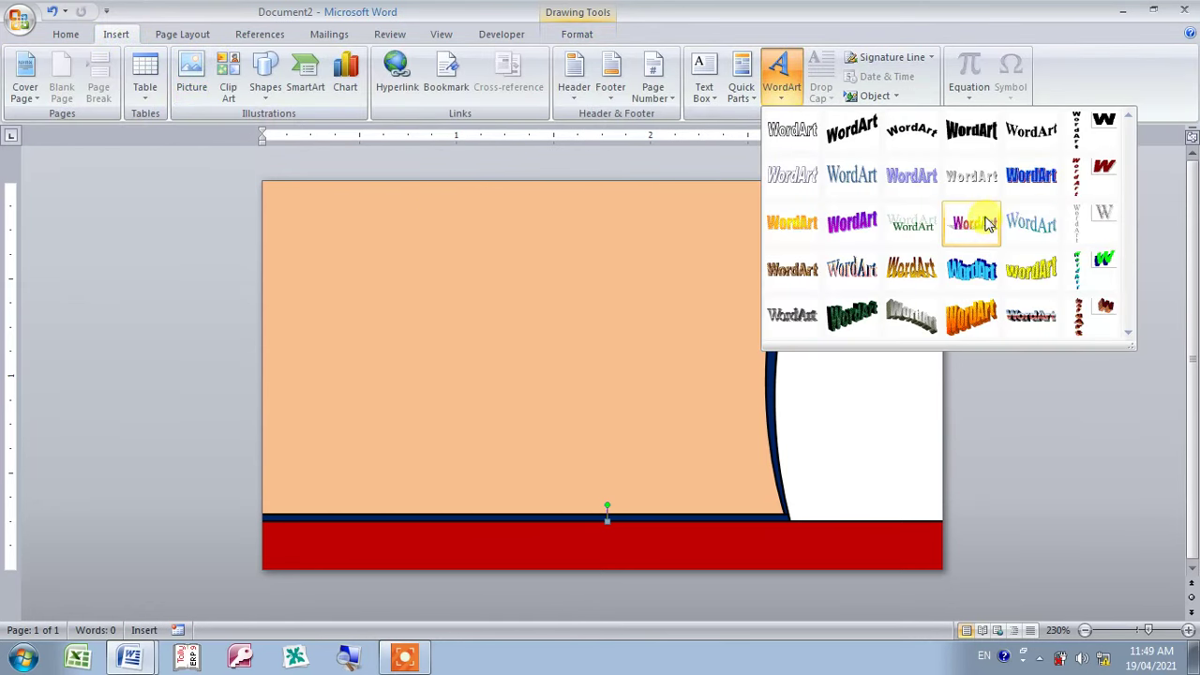
{"action": "left_click", "coordinate": [973, 223]}
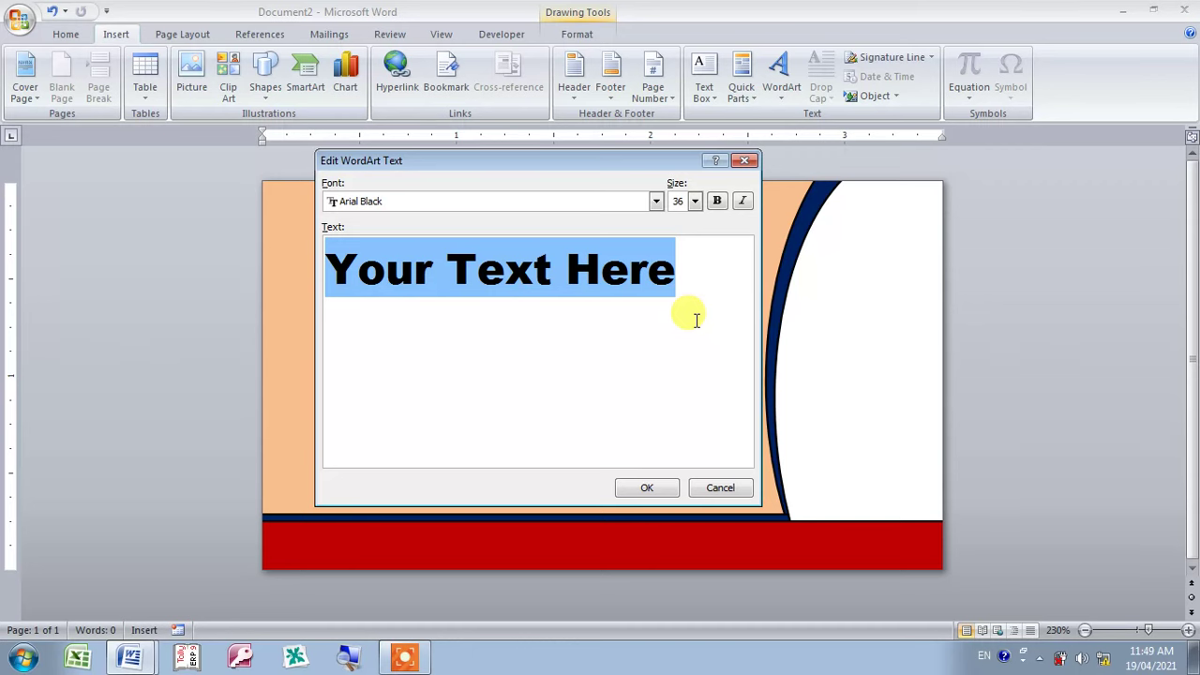
{"action": "type", "text": "Computer Solution"}
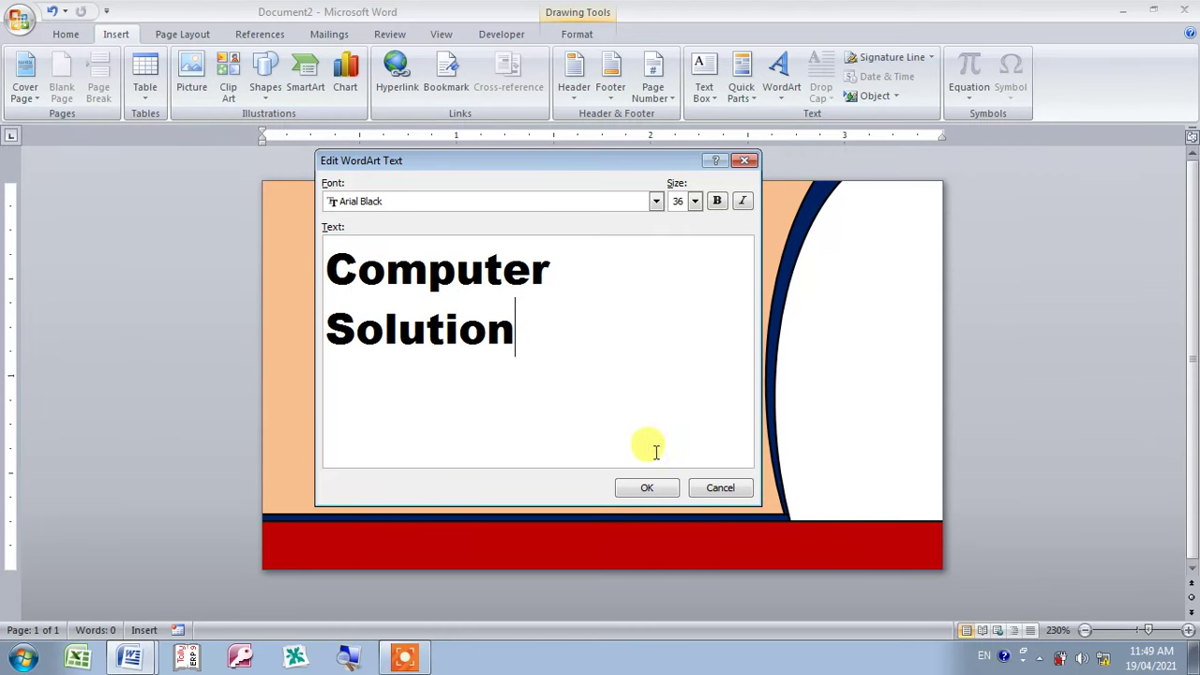
{"action": "left_click", "coordinate": [647, 488]}
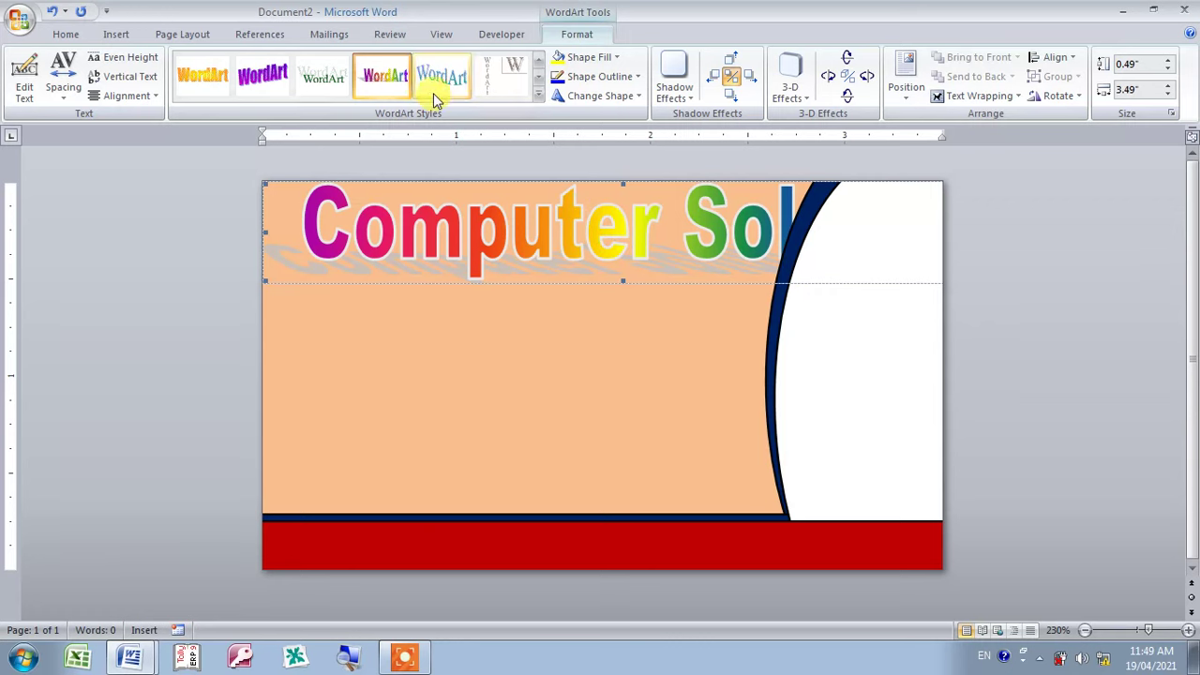
Float the Computer Solution WordArt in front of the text and keep its fill dark blue.
{"action": "left_click", "coordinate": [988, 103]}
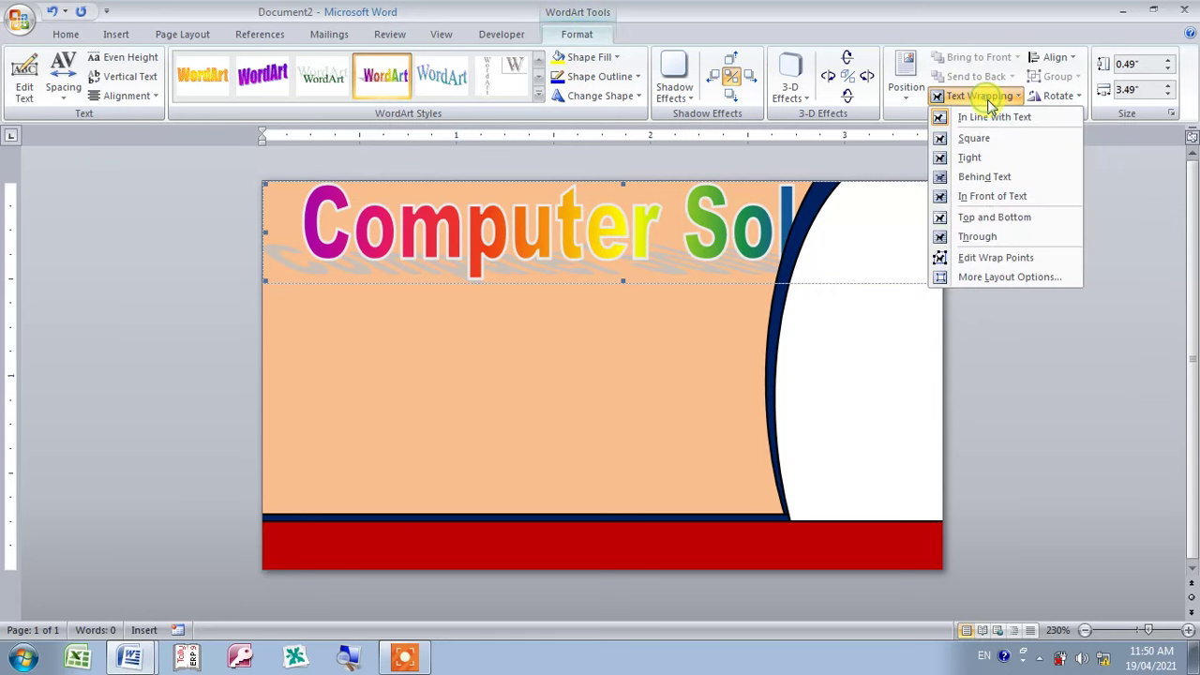
{"action": "left_click", "coordinate": [981, 196]}
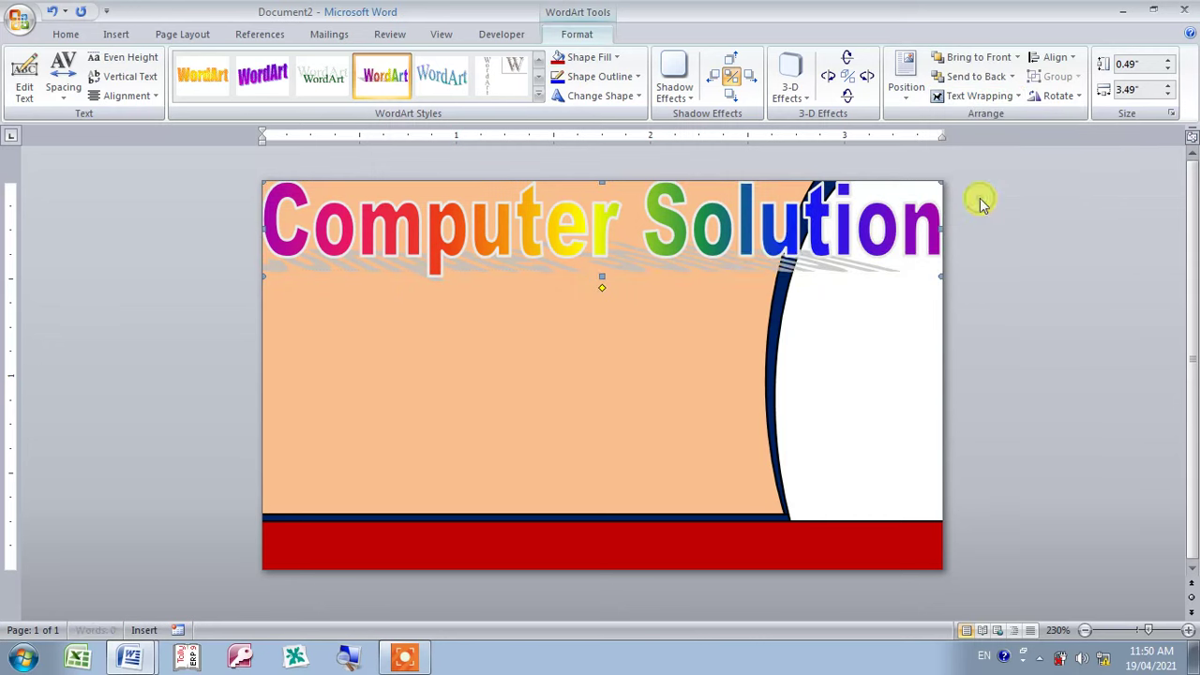
{"action": "left_click", "coordinate": [584, 57]}
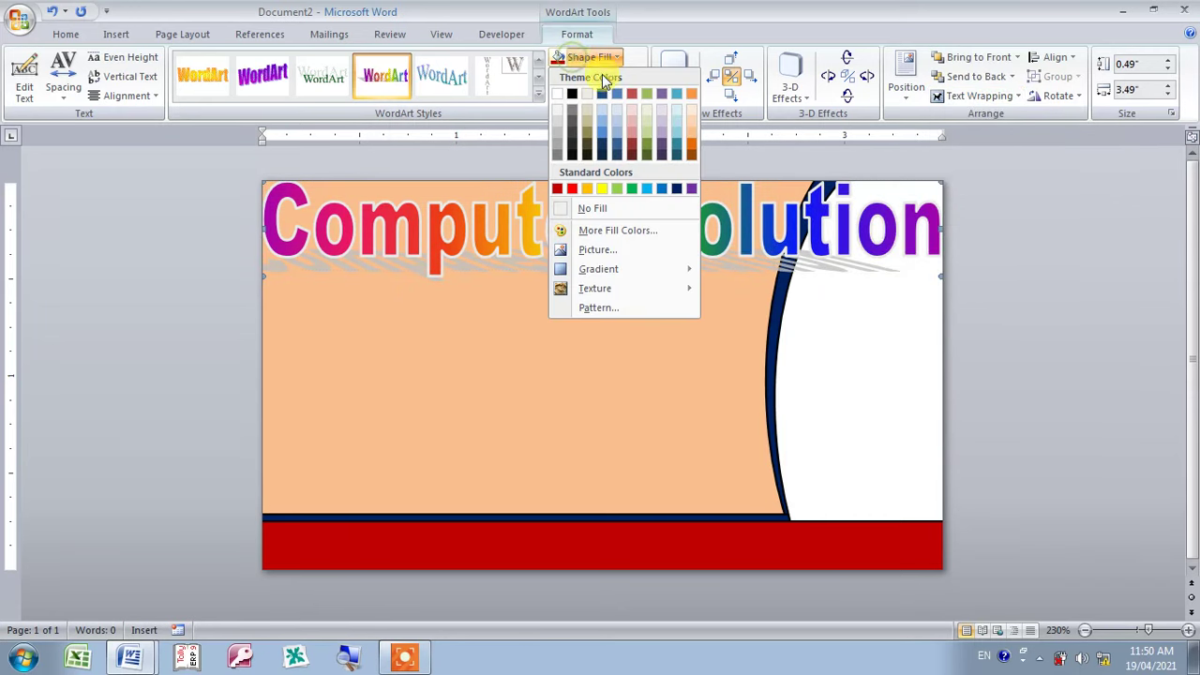
{"action": "left_click", "coordinate": [677, 190]}
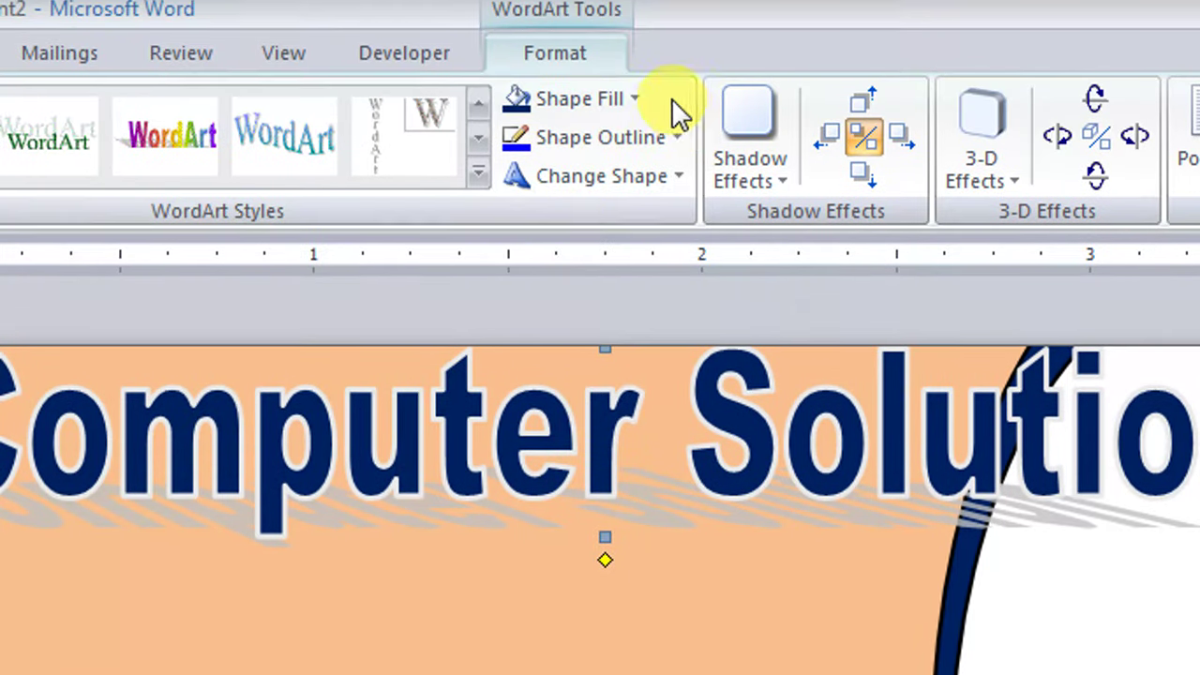
{"action": "left_click", "coordinate": [610, 100]}
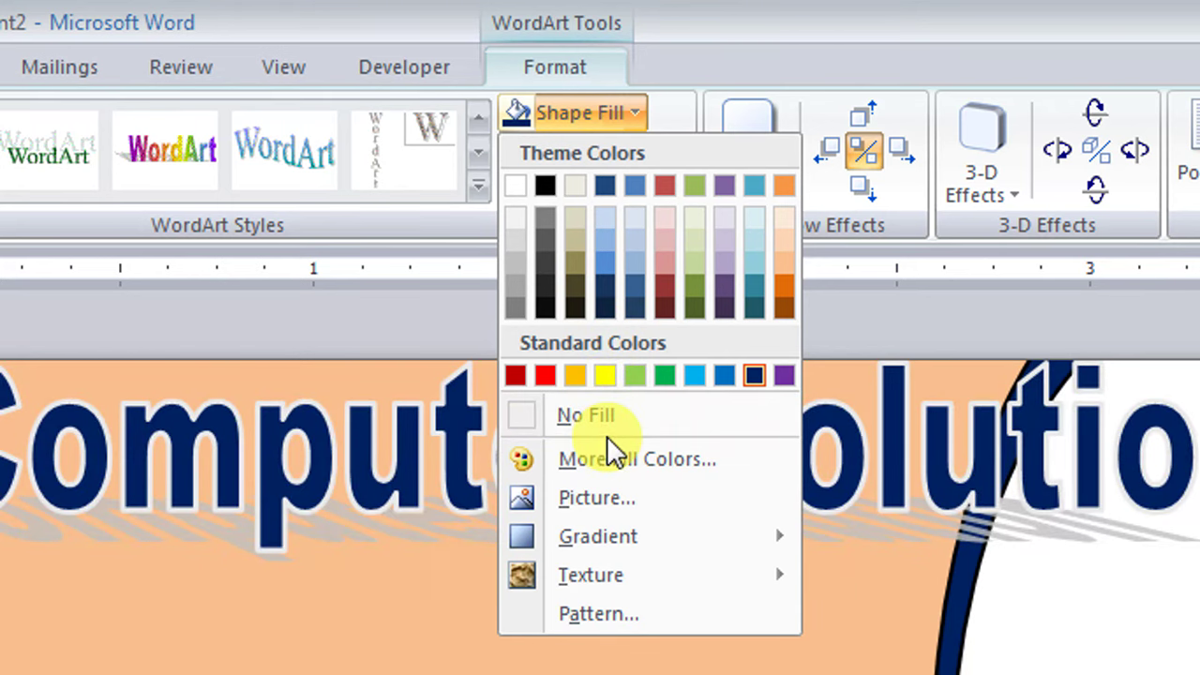
{"action": "left_click", "coordinate": [597, 122]}
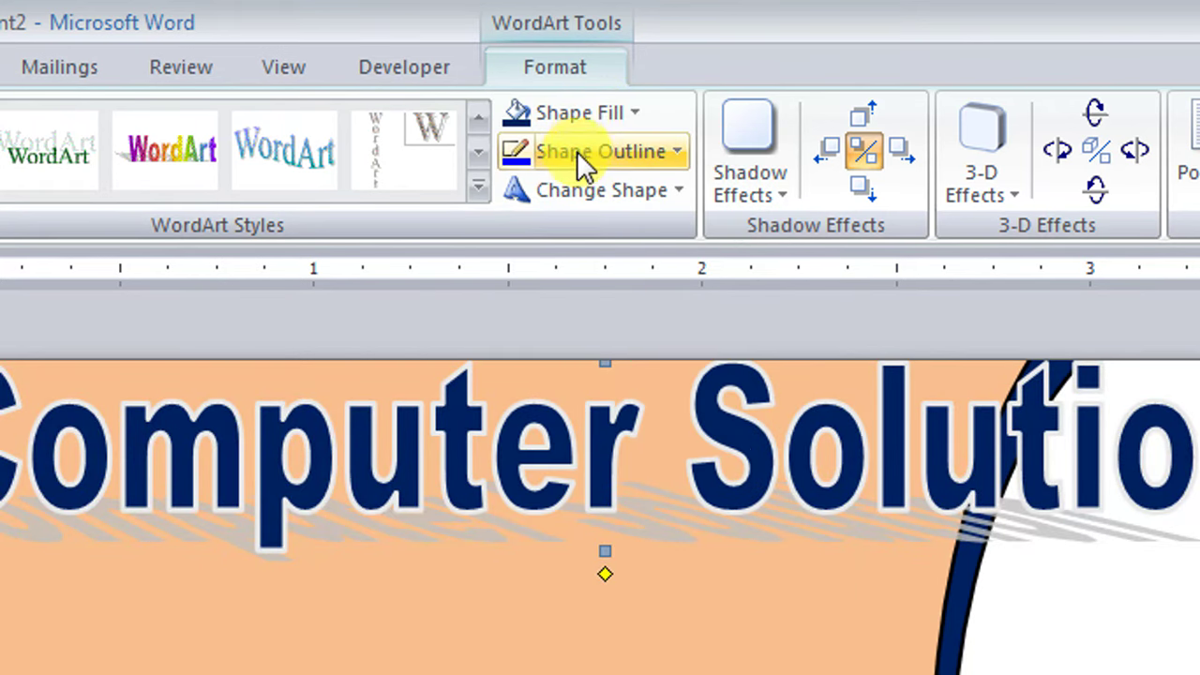
Remove the title's outline and shadow.
{"action": "left_click", "coordinate": [652, 161]}
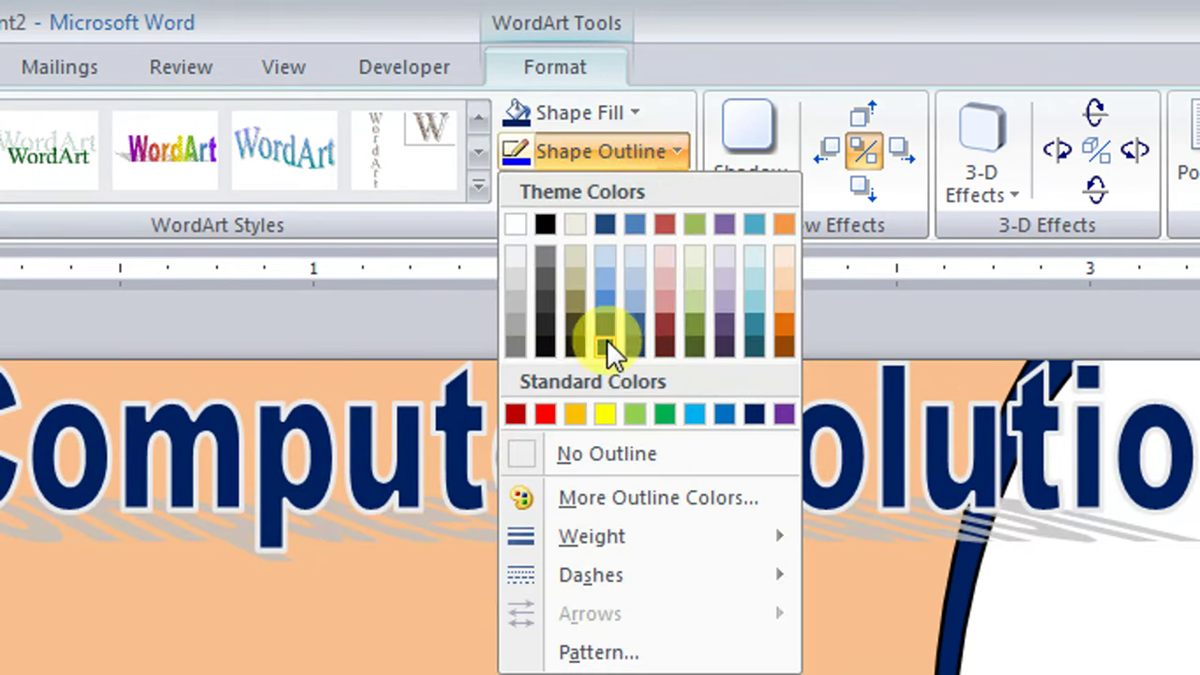
{"action": "left_click", "coordinate": [614, 456]}
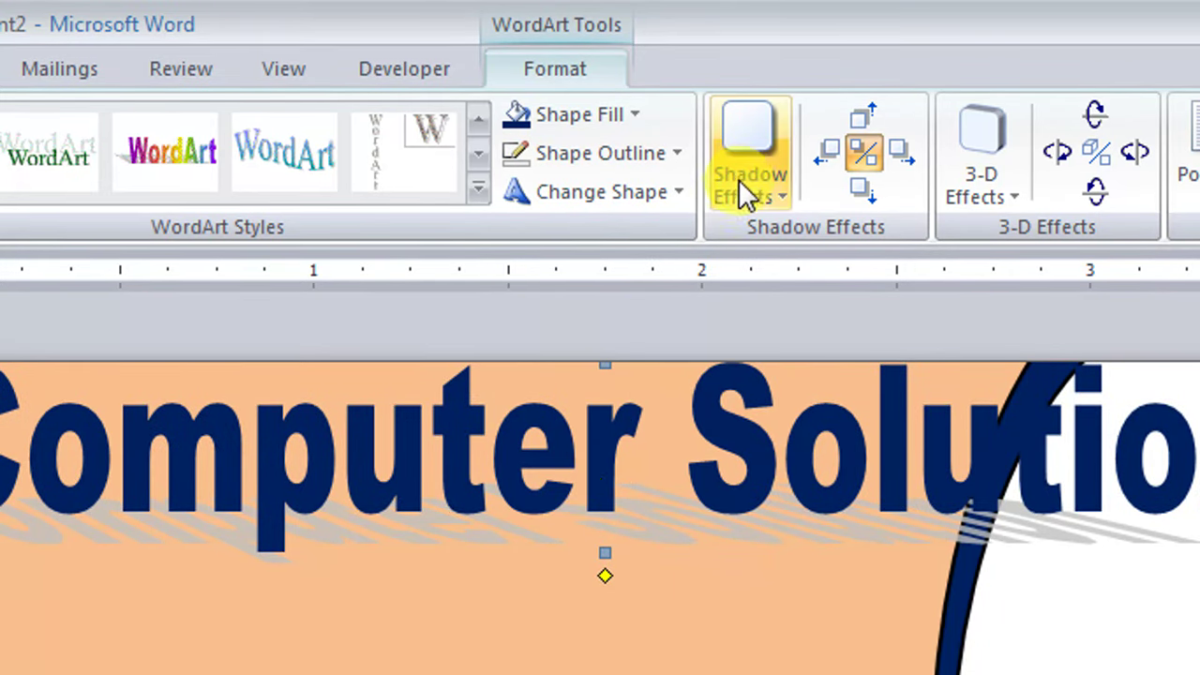
{"action": "left_click", "coordinate": [740, 177]}
{"action": "left_click", "coordinate": [755, 309]}
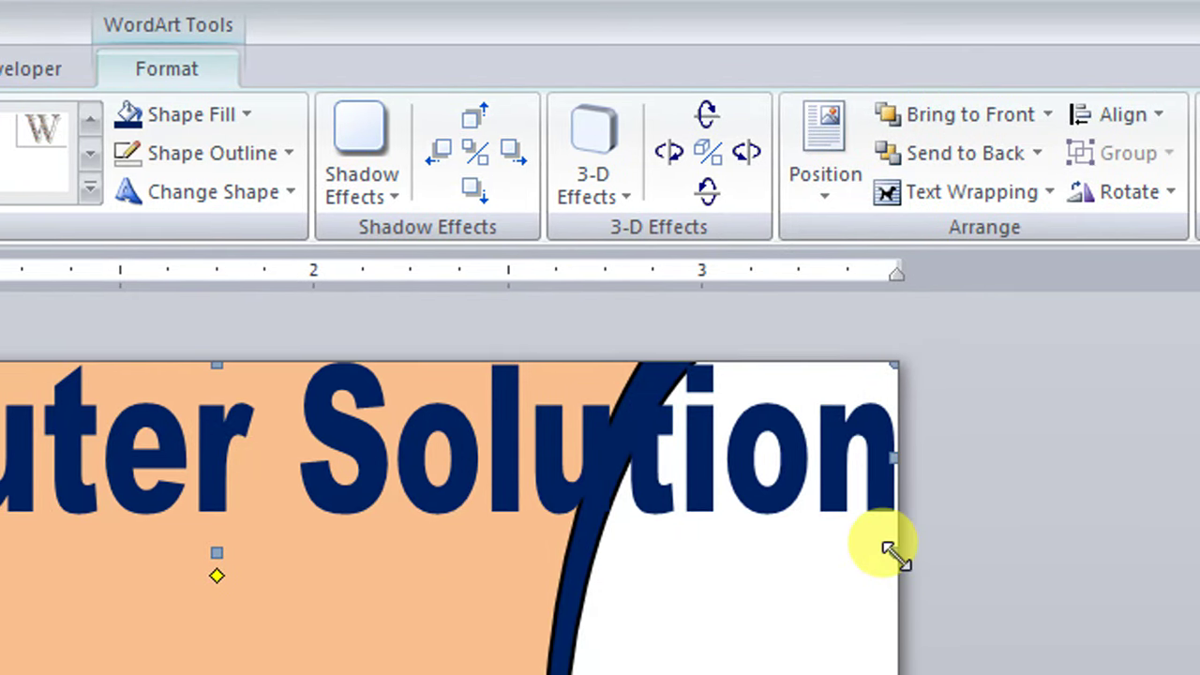
Shrink the Computer Solution title, move it into the peach area, and Ctrl-drag a copy above it.
{"action": "left_click_drag", "start_coordinate": [896, 553], "coordinate": [330, 466]}
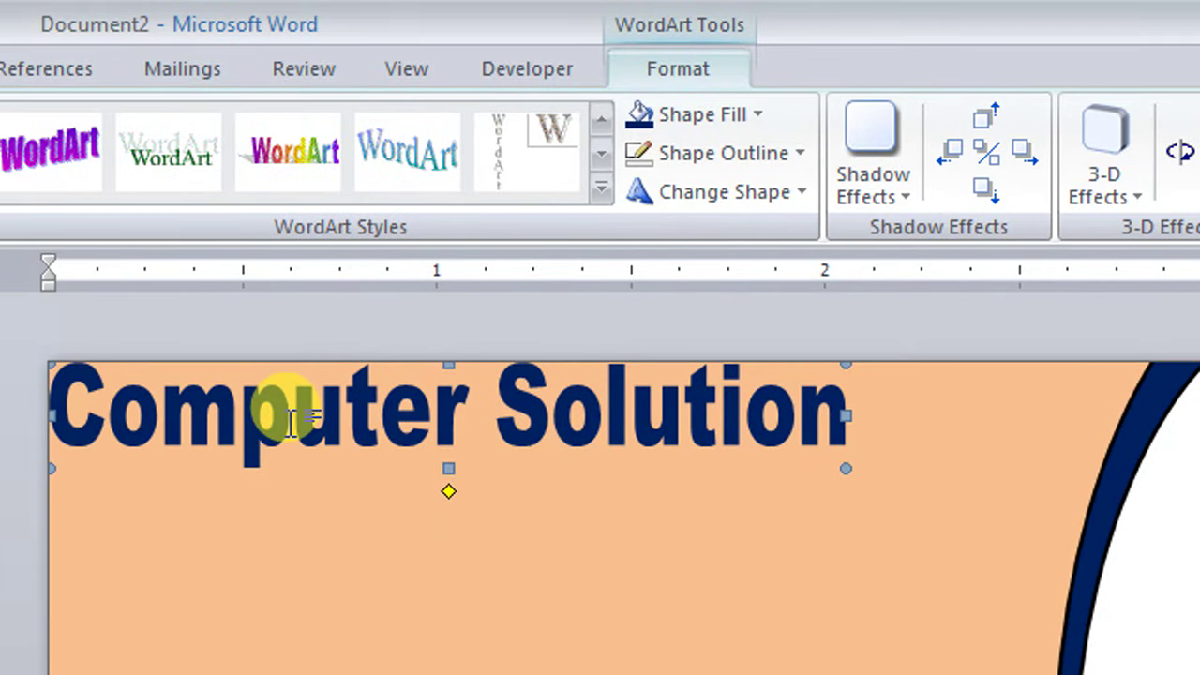
{"action": "left_click", "coordinate": [290, 408]}
{"action": "left_click_drag", "start_coordinate": [316, 439], "coordinate": [378, 570]}
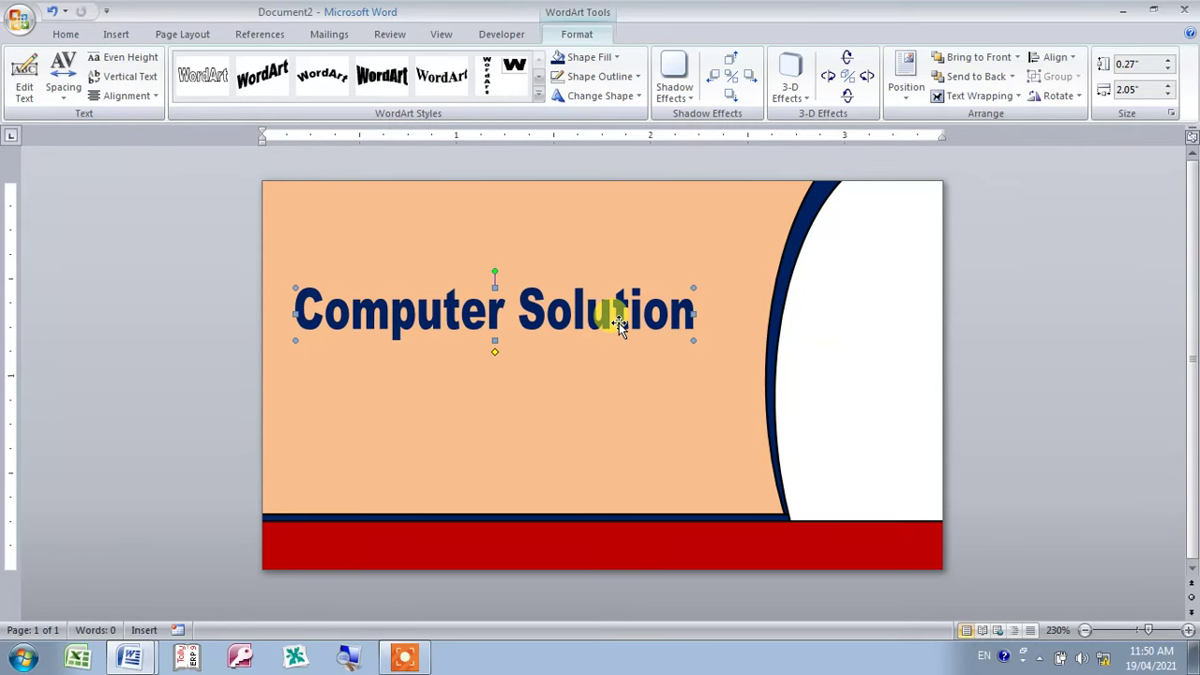
{"action": "left_click_drag", "start_coordinate": [620, 317], "coordinate": [617, 313]}
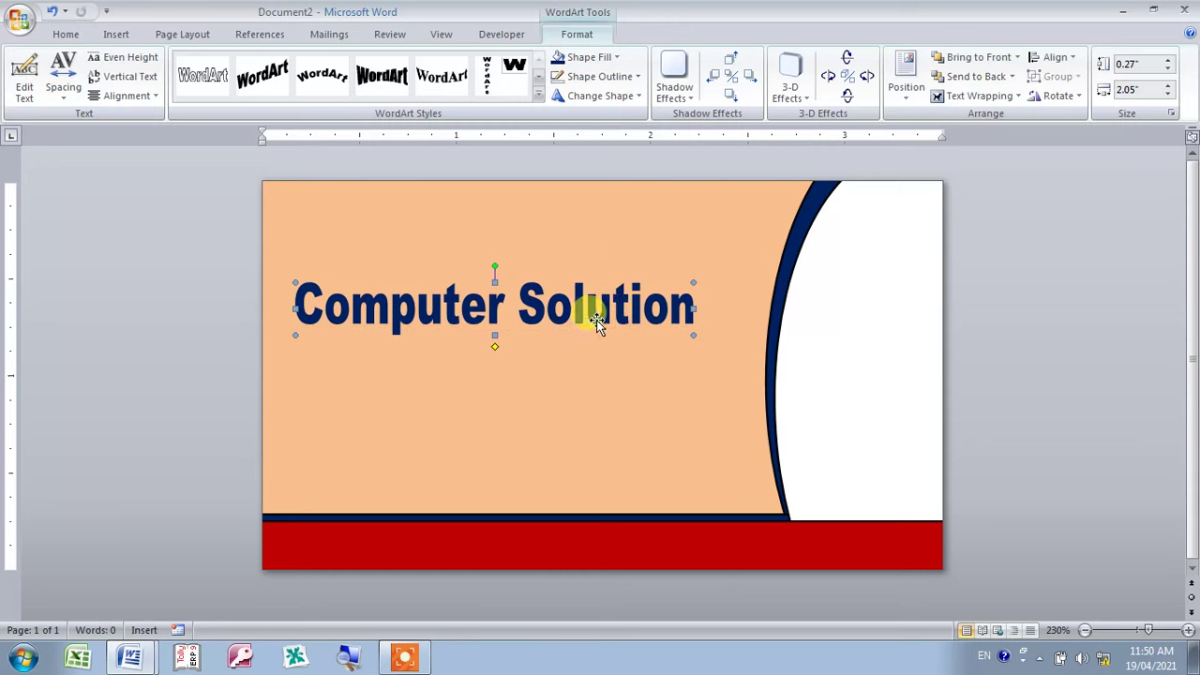
{"action": "left_click_drag", "start_coordinate": [596, 320], "coordinate": [579, 234]}
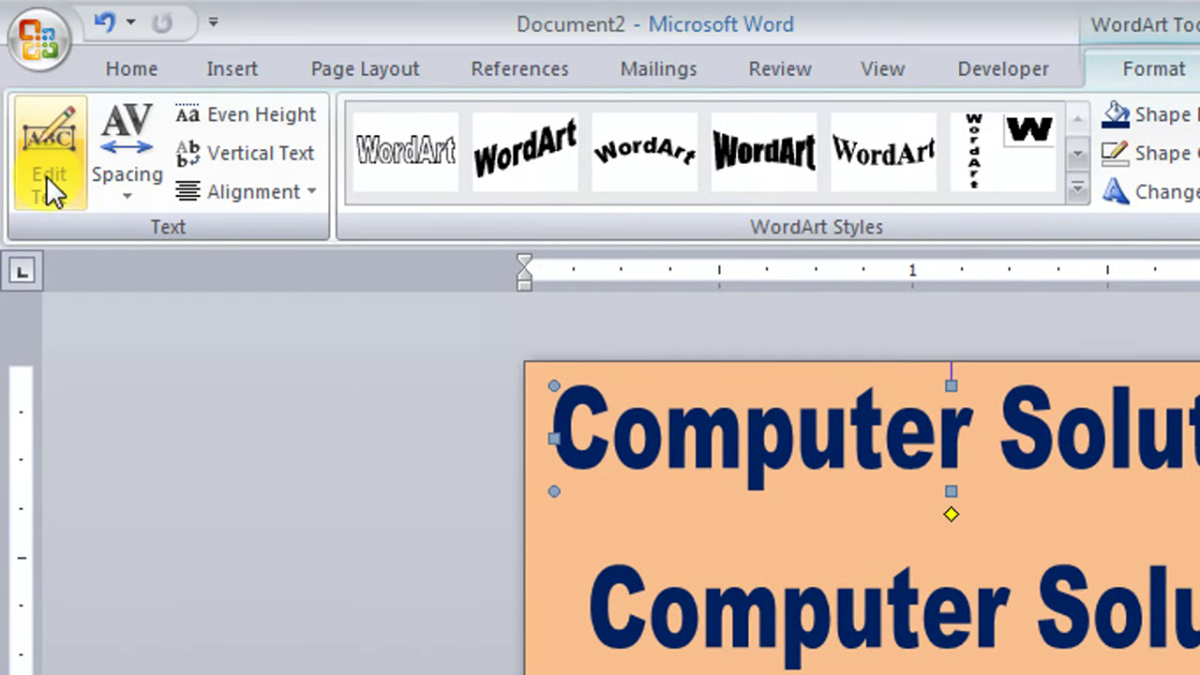
Replace the top copy's text with the business phone number and shrink it to a small line.
{"action": "left_click", "coordinate": [46, 176]}
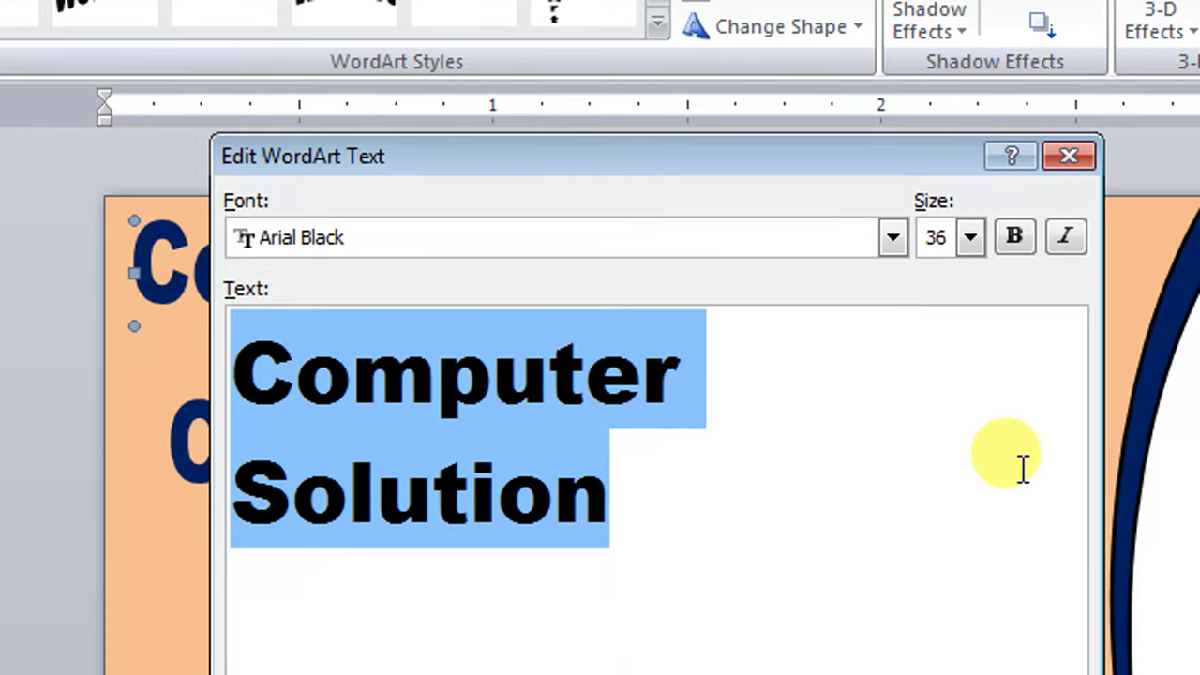
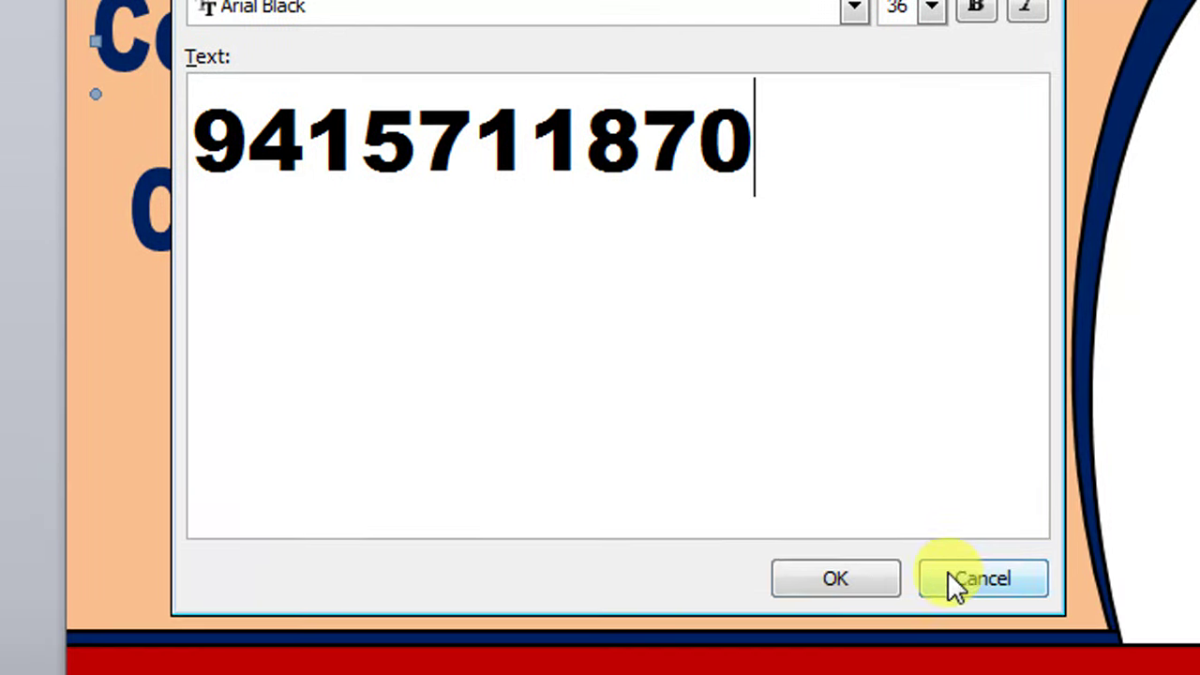
{"action": "left_click", "coordinate": [872, 576]}
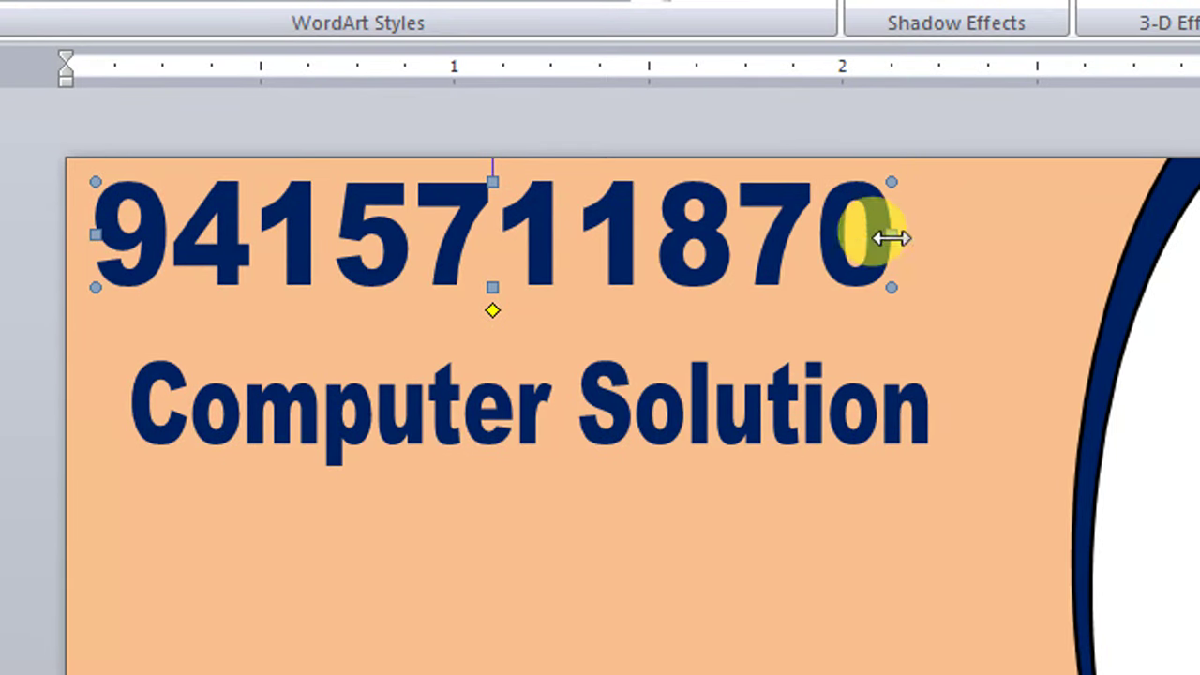
{"action": "mouse_move", "coordinate": [890, 287]}
{"action": "left_mouse_down"}
{"action": "mouse_move", "coordinate": [476, 234]}
{"action": "mouse_move", "coordinate": [480, 225]}
{"action": "mouse_move", "coordinate": [432, 197]}
{"action": "left_mouse_up"}
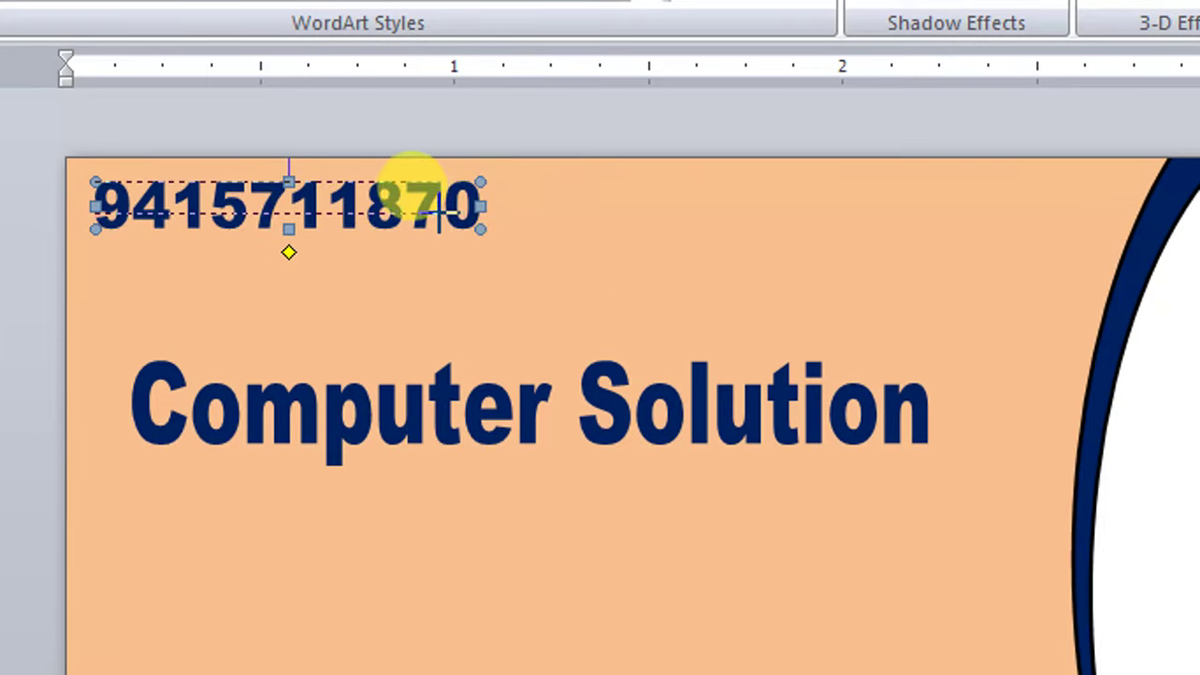
Move the Computer Solution title up slightly and Ctrl-drag a copy below it.
{"action": "left_click", "coordinate": [523, 420]}
{"action": "left_click_drag", "start_coordinate": [522, 420], "coordinate": [522, 384]}
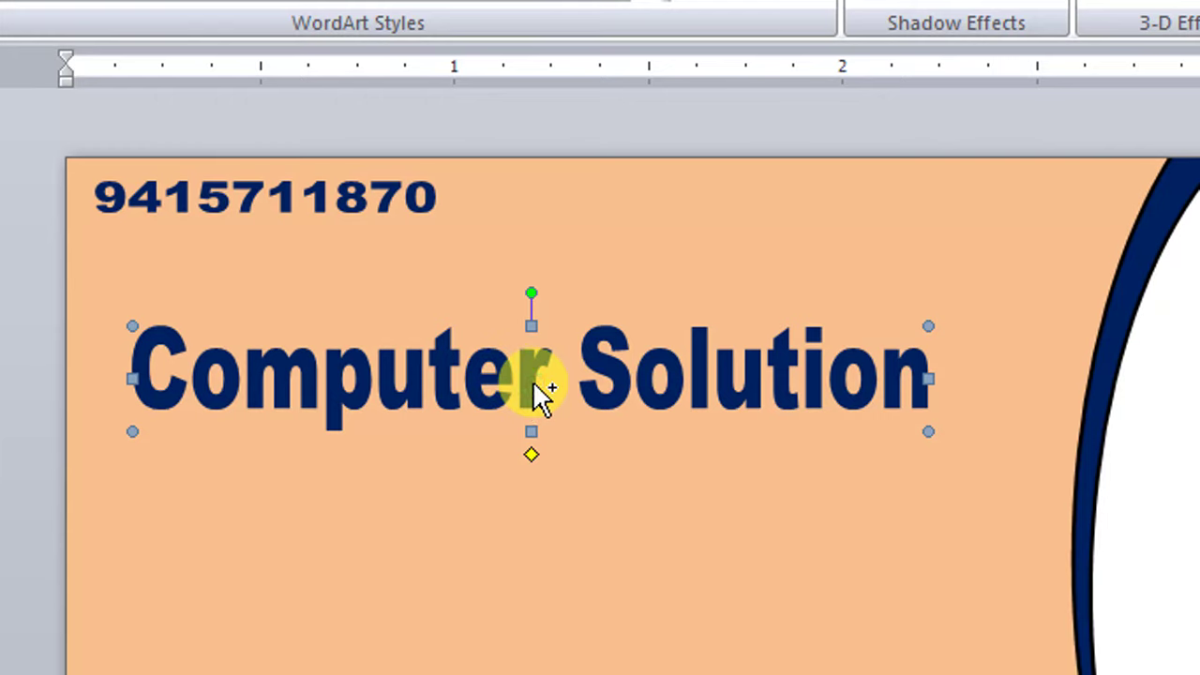
{"action": "left_click_drag", "start_coordinate": [525, 394], "coordinate": [535, 523]}
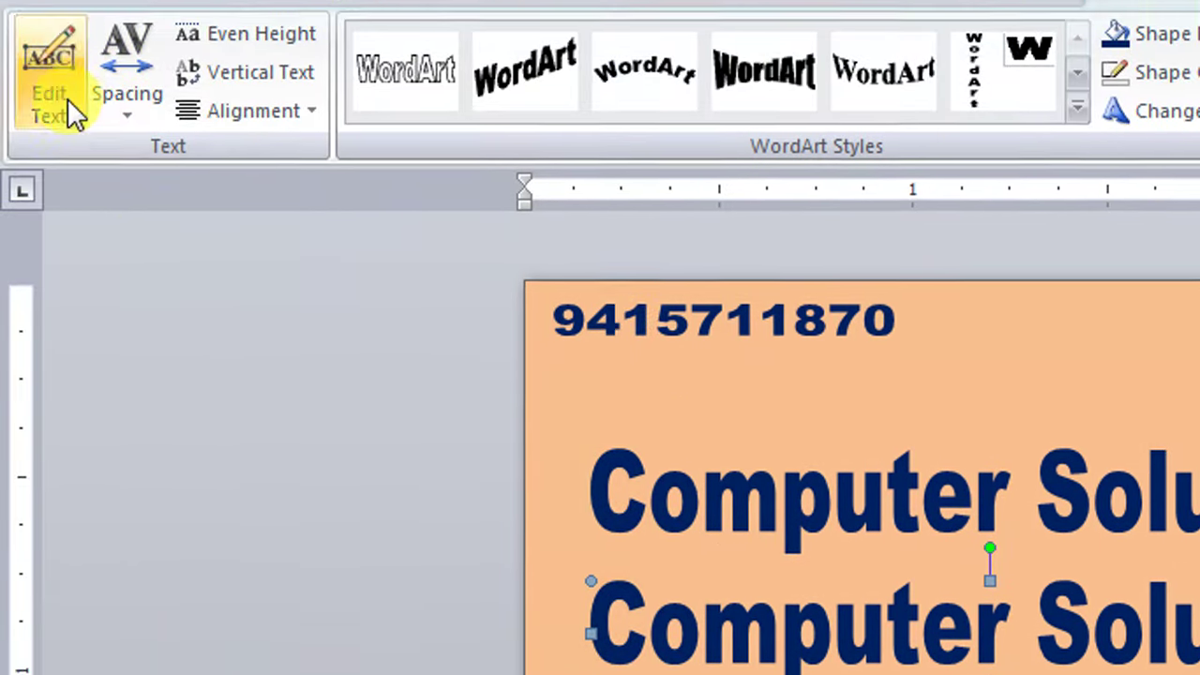
Change the lower copy's text to the business address line and shrink it.
{"action": "left_click", "coordinate": [48, 100]}
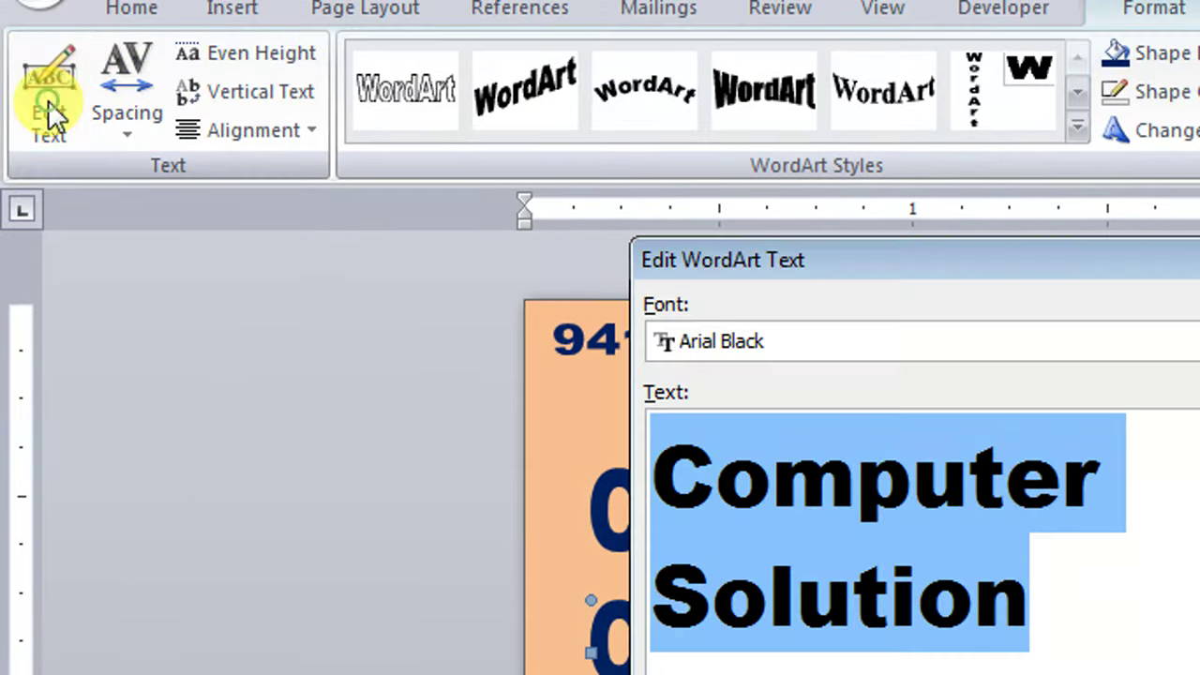
{"action": "type", "text": "Mali Tola Pakke Basti"}
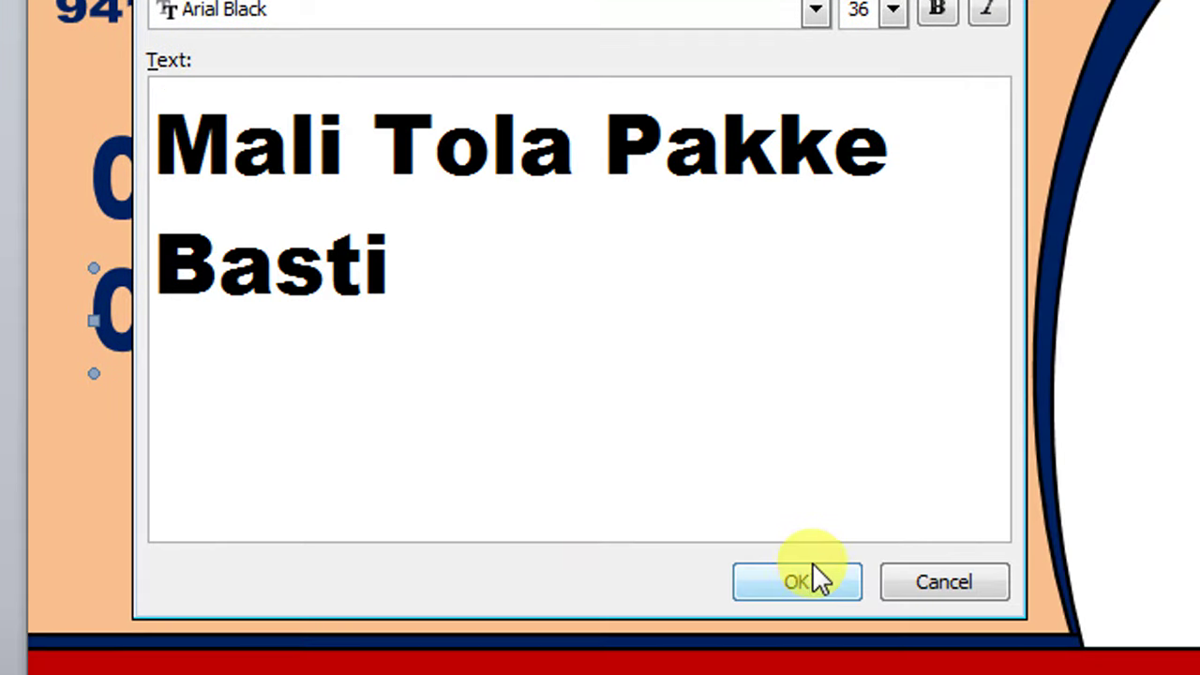
{"action": "left_click", "coordinate": [796, 580]}
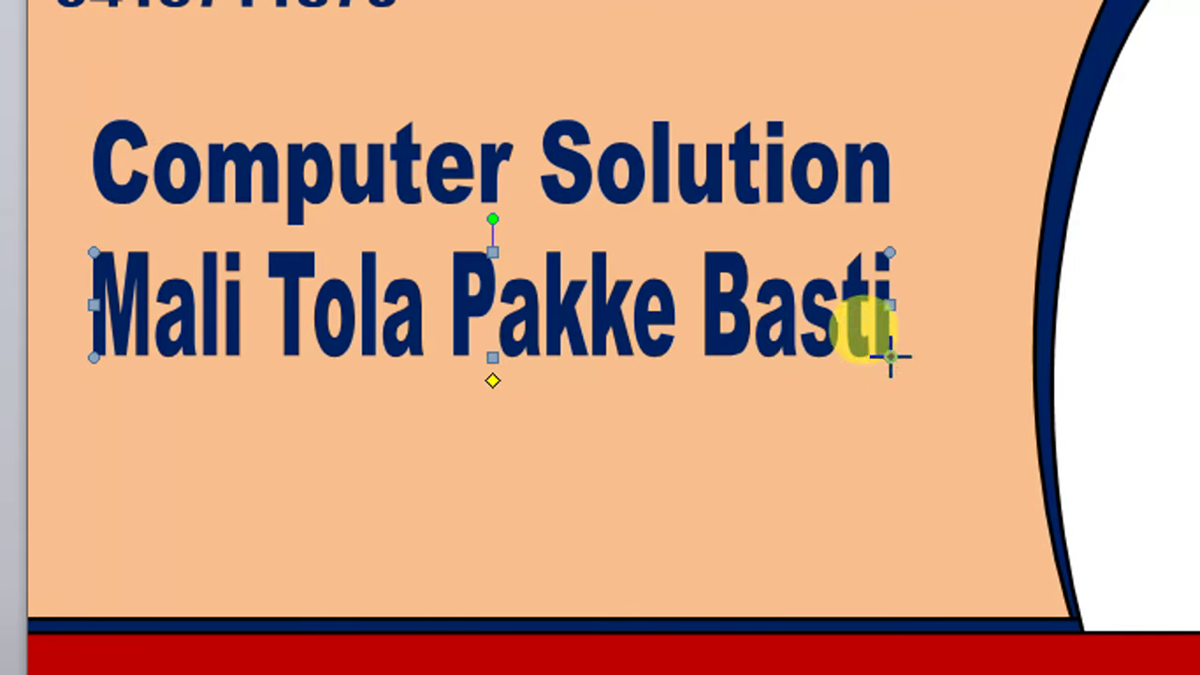
{"action": "mouse_move", "coordinate": [885, 352]}
{"action": "left_mouse_down"}
{"action": "mouse_move", "coordinate": [830, 324]}
{"action": "mouse_move", "coordinate": [691, 303]}
{"action": "left_mouse_up"}
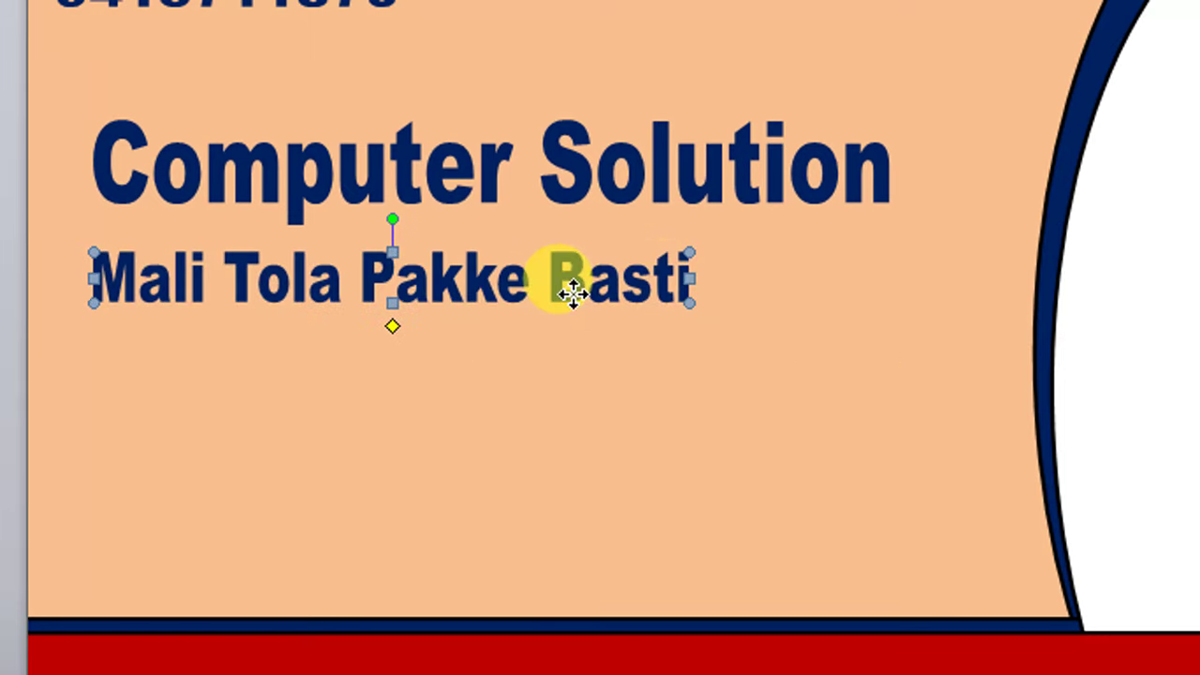
Settle the address line just under the title and fill it white.
{"action": "left_click_drag", "start_coordinate": [573, 294], "coordinate": [589, 277]}
{"action": "left_click_drag", "start_coordinate": [586, 284], "coordinate": [578, 286]}
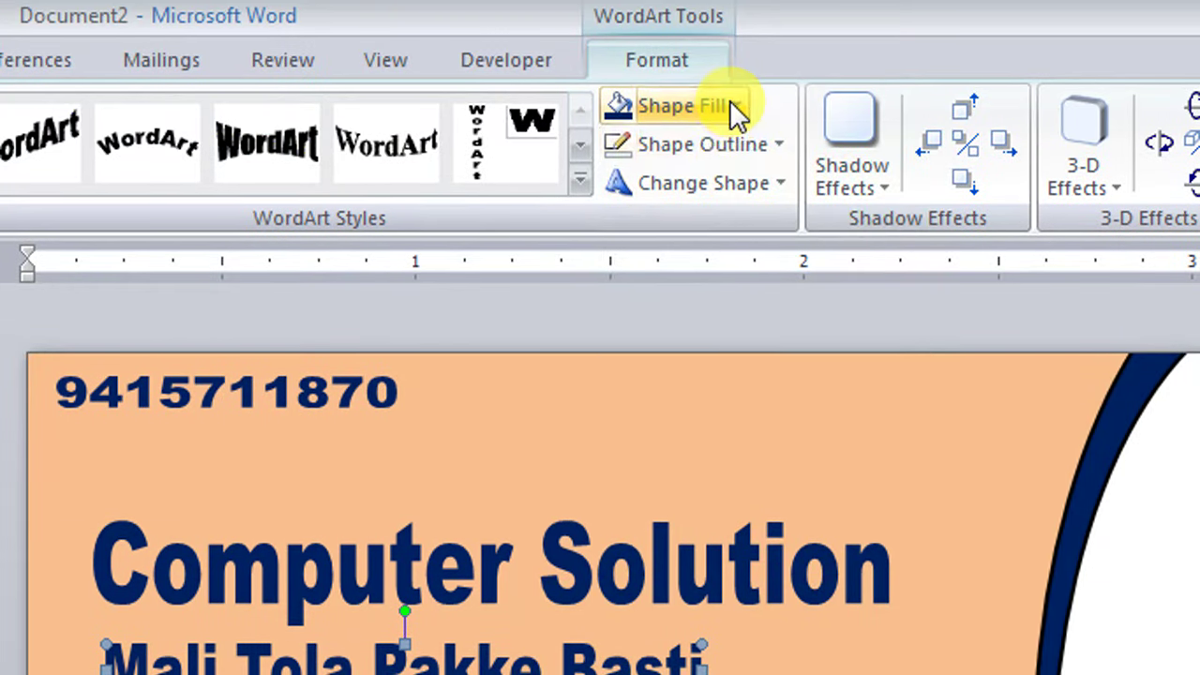
{"action": "left_click", "coordinate": [729, 111]}
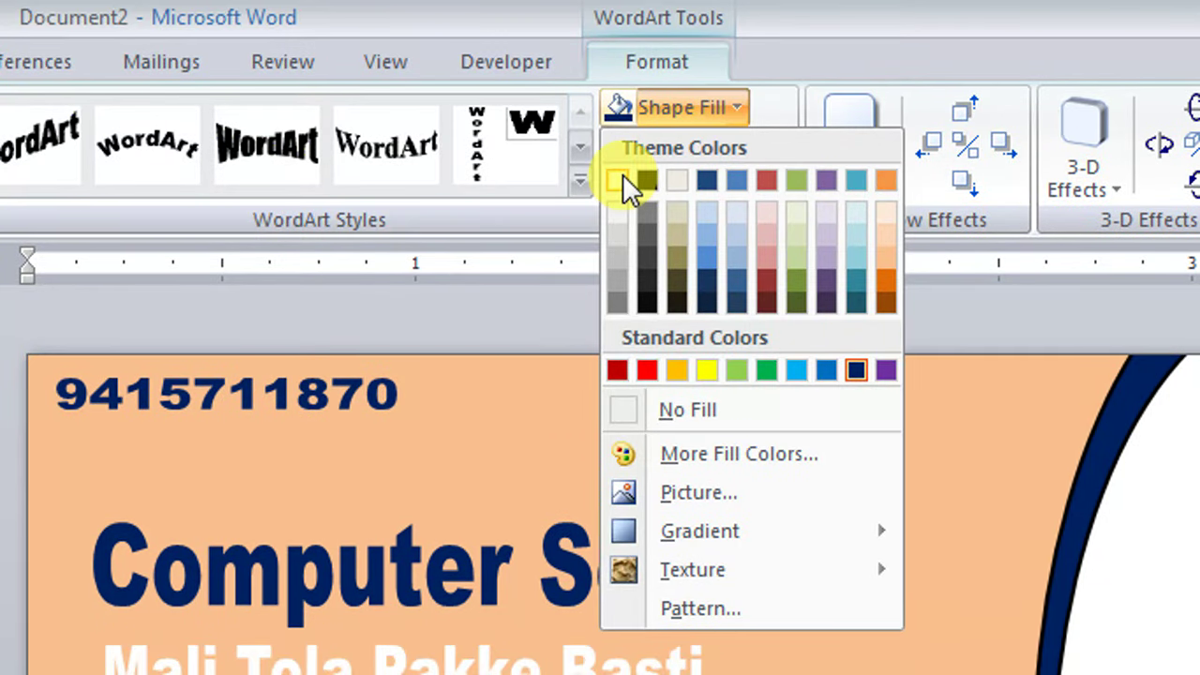
{"action": "left_click", "coordinate": [623, 174]}
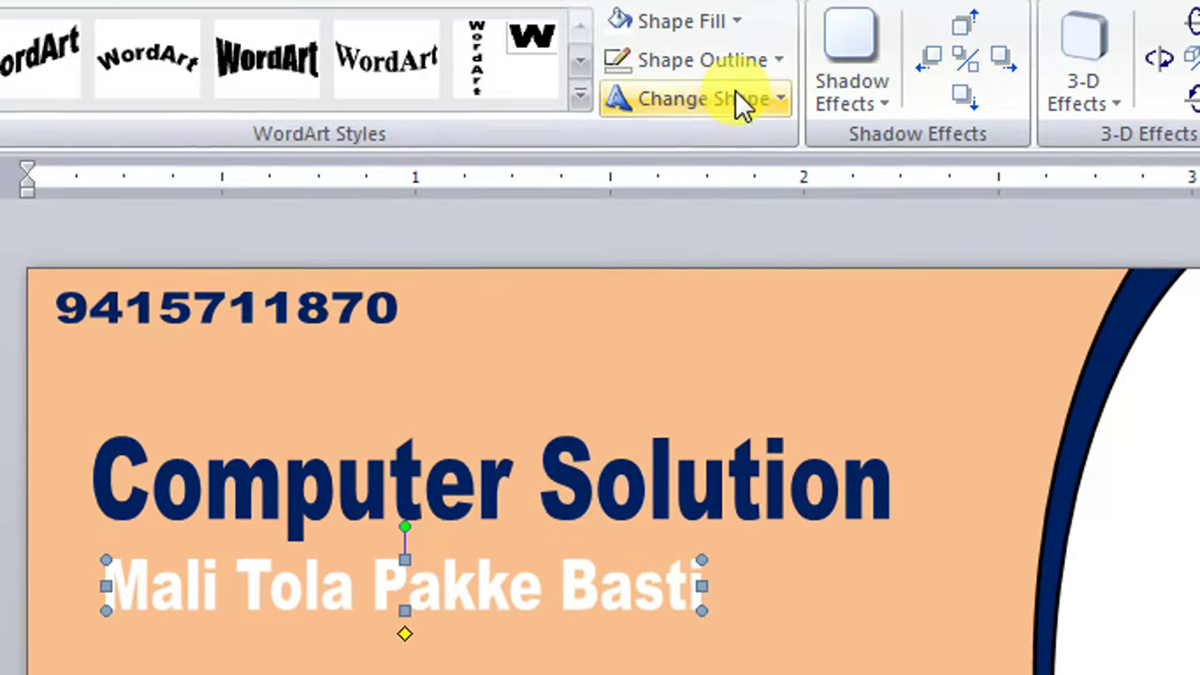
Give the address line a ¼ pt dark blue outline.
{"action": "left_click", "coordinate": [751, 121]}
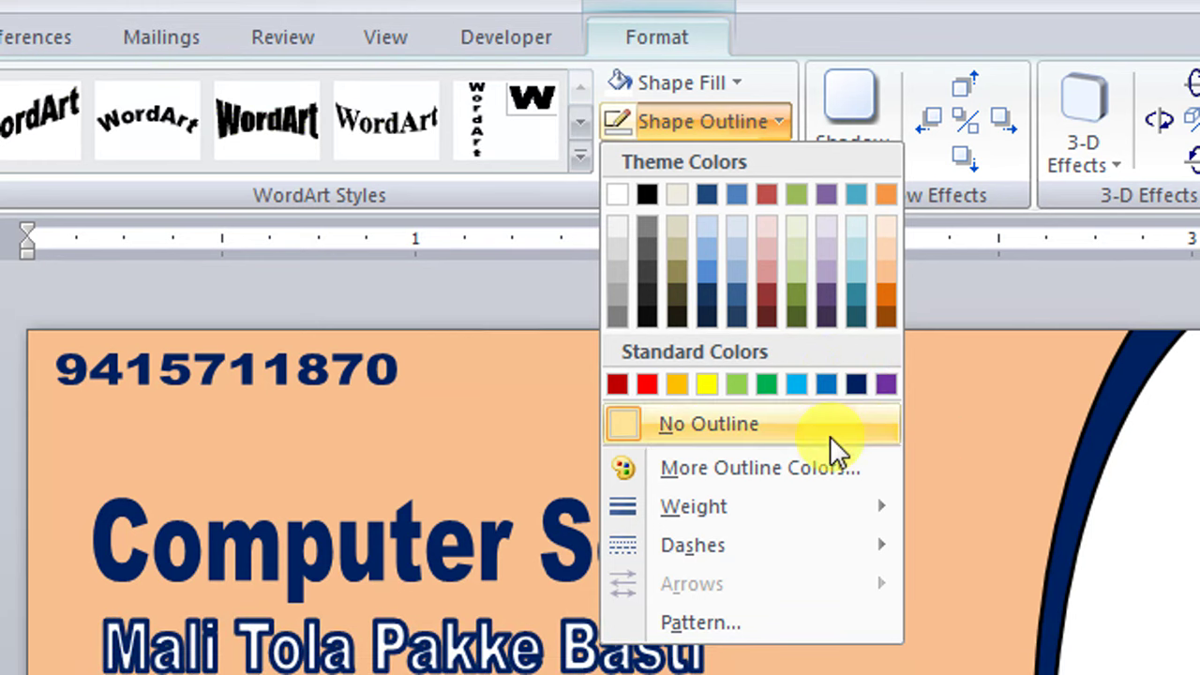
{"action": "mouse_move", "coordinate": [822, 506]}
{"action": "left_click", "coordinate": [979, 522]}
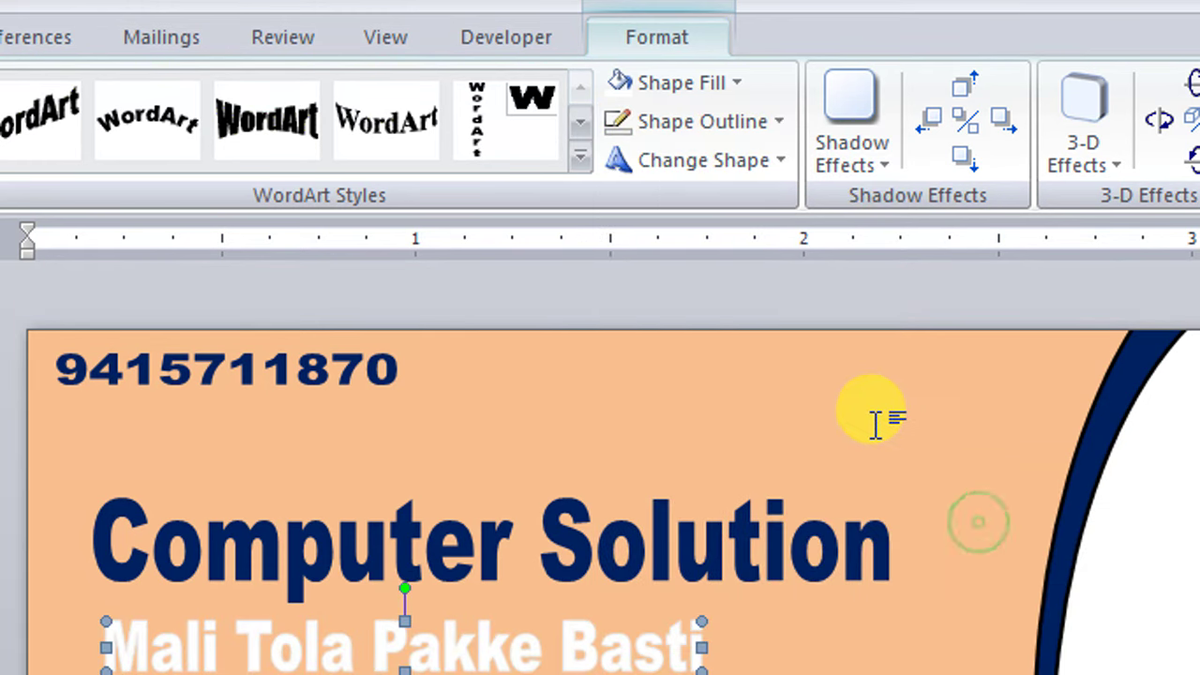
{"action": "left_click", "coordinate": [713, 125]}
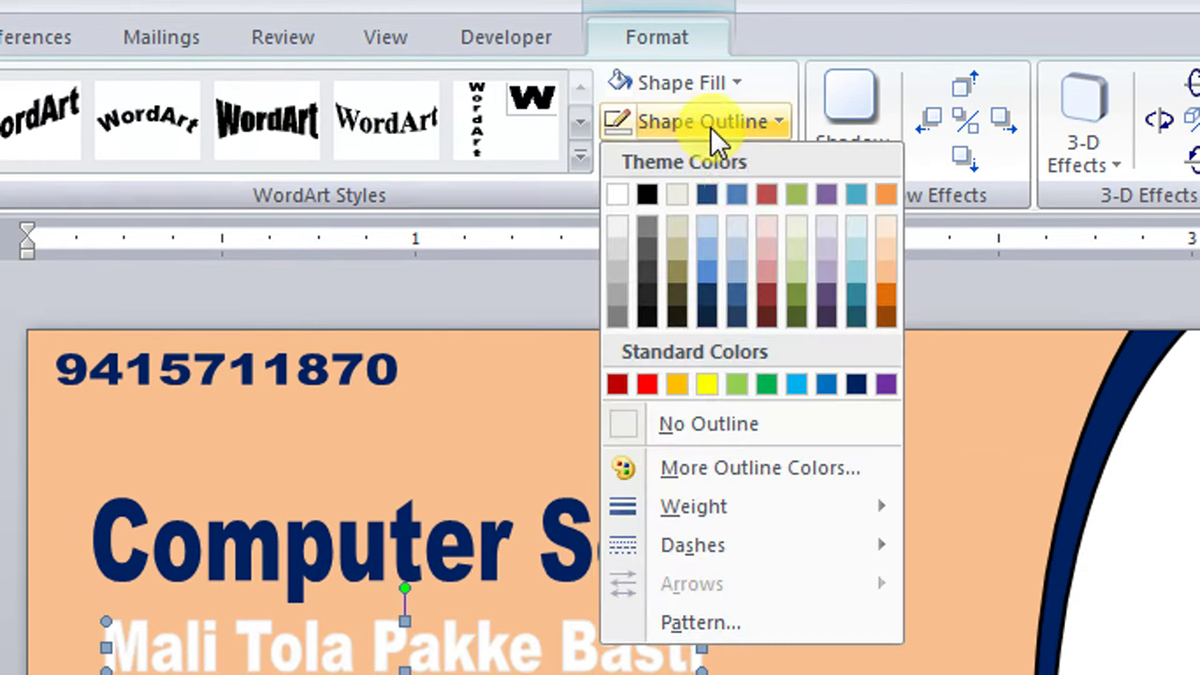
{"action": "left_click", "coordinate": [857, 385]}
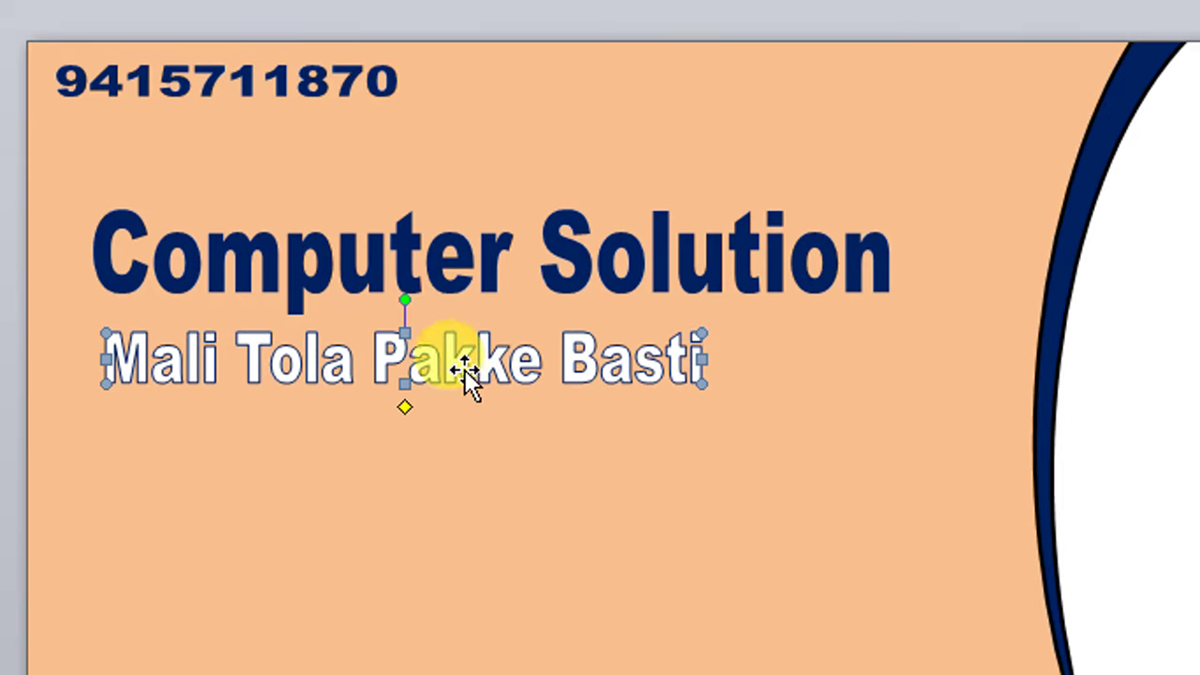
Copy the address line below it and change its text to 'DCA, CCA, Tally, Etc.'.
{"action": "mouse_move", "coordinate": [464, 369]}
{"action": "left_mouse_down"}
{"action": "mouse_move", "coordinate": [471, 495]}
{"action": "mouse_move", "coordinate": [460, 516]}
{"action": "left_mouse_up"}
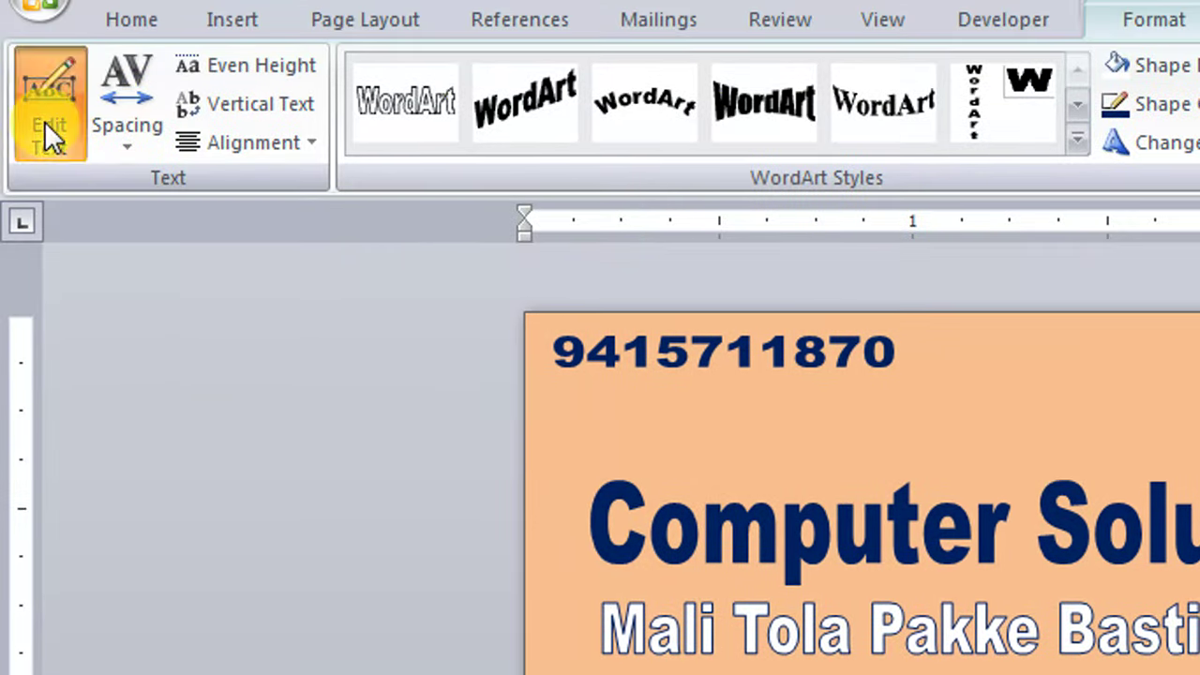
{"action": "left_click", "coordinate": [44, 121]}
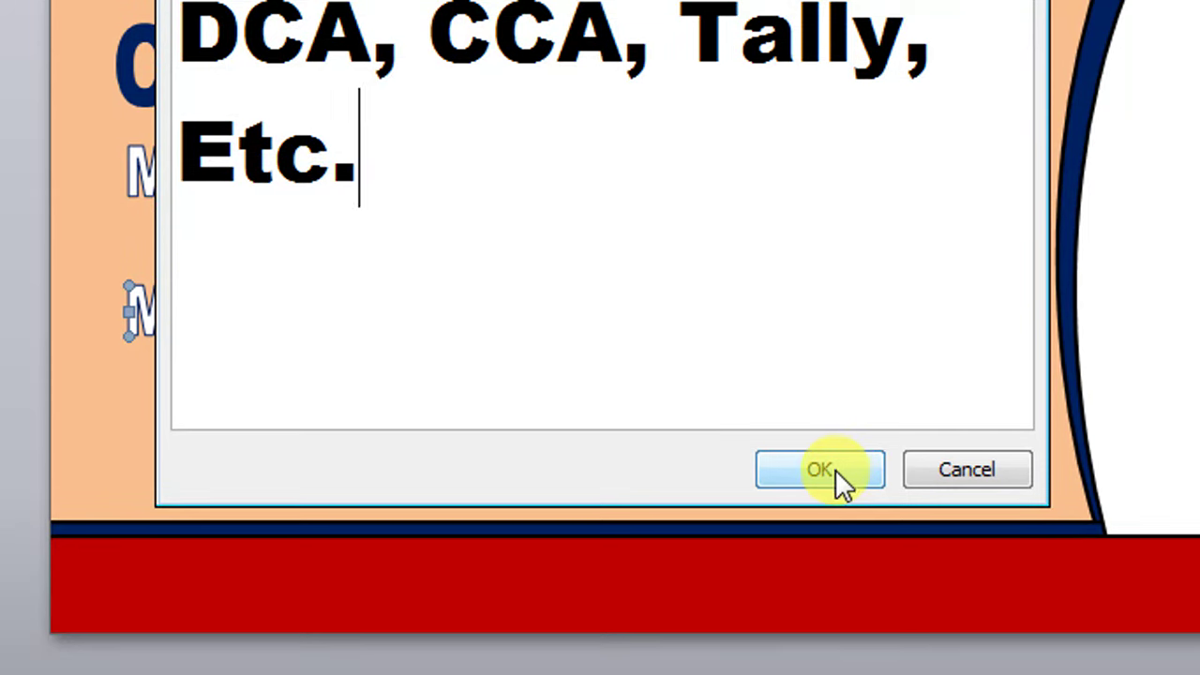
{"action": "left_click", "coordinate": [828, 471]}
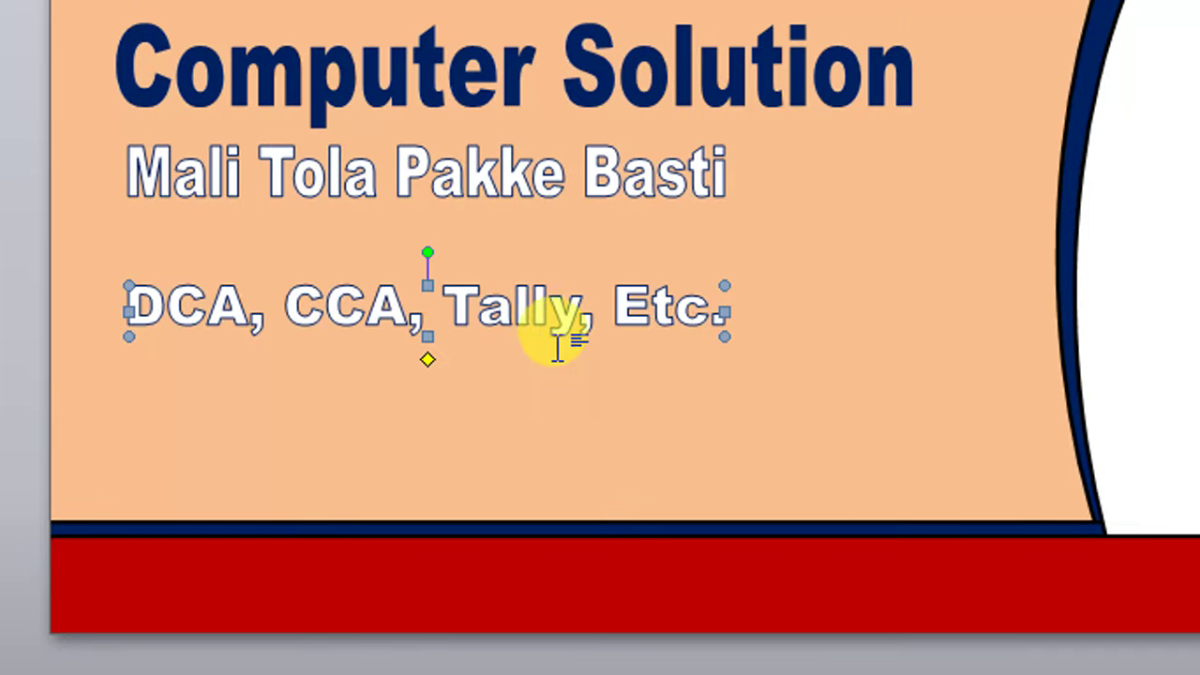
Enlarge the DCA, CCA, Tally, Etc. line, lower it in the peach area, and copy it onto the red strip.
{"action": "left_click_drag", "start_coordinate": [724, 329], "coordinate": [863, 368]}
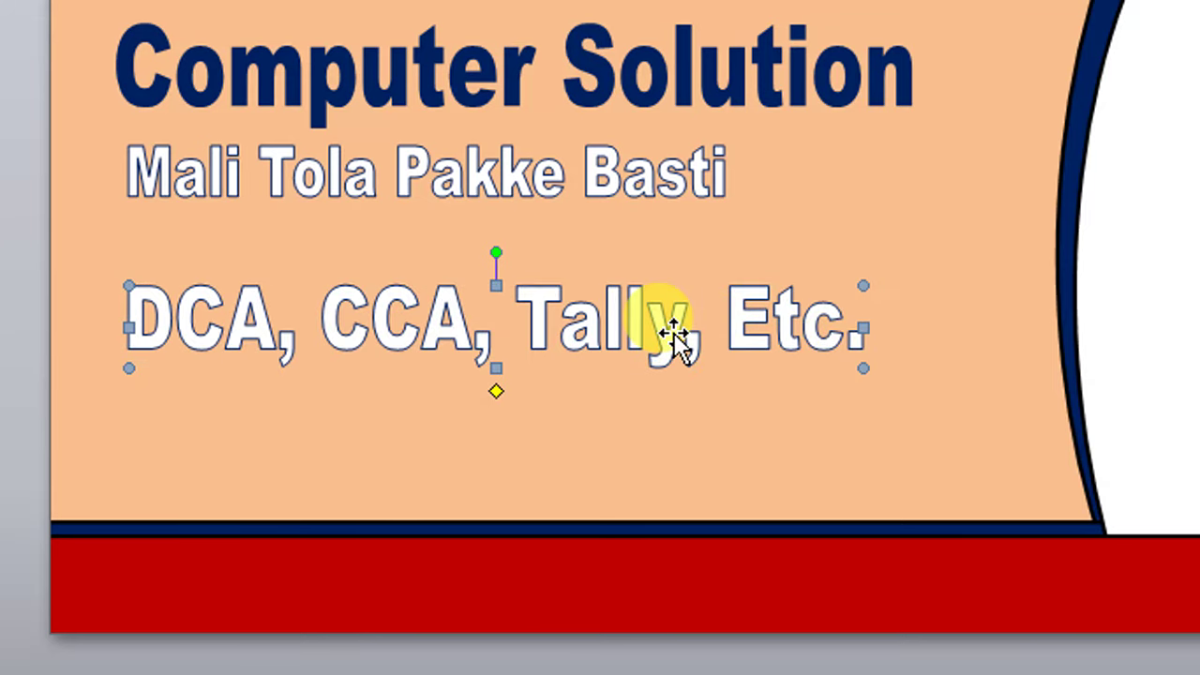
{"action": "left_click_drag", "start_coordinate": [661, 330], "coordinate": [663, 459]}
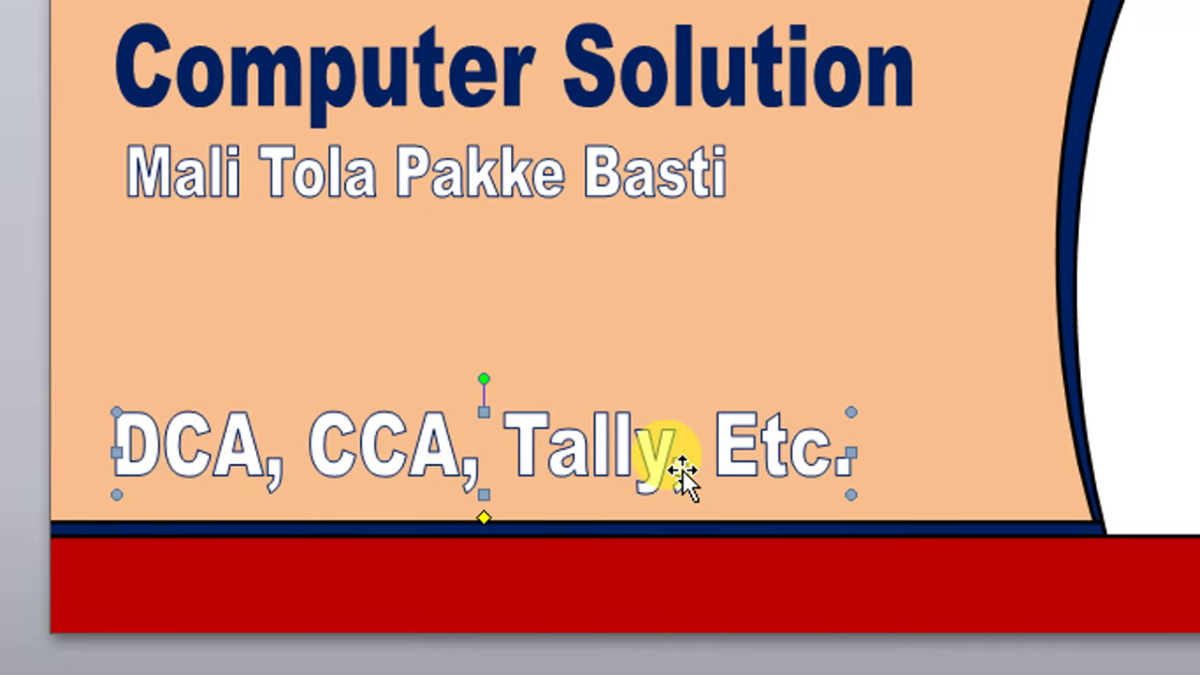
{"action": "left_click", "coordinate": [629, 459]}
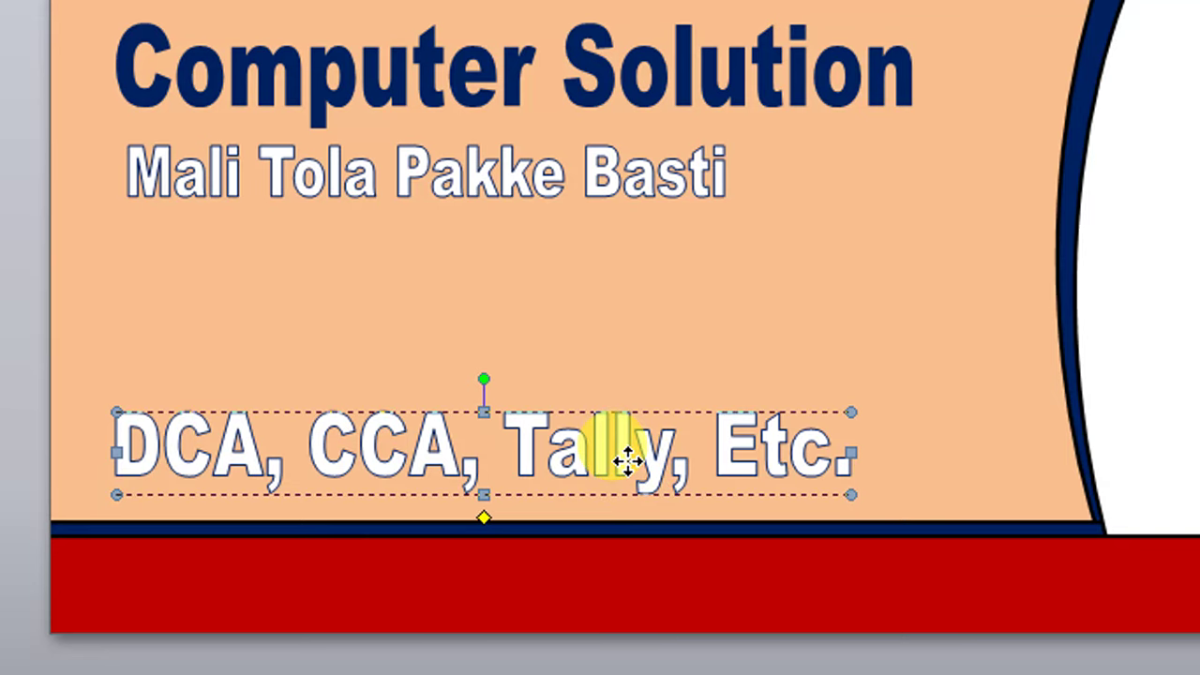
{"action": "mouse_move", "coordinate": [629, 459]}
{"action": "left_mouse_down"}
{"action": "mouse_move", "coordinate": [629, 576]}
{"action": "mouse_move", "coordinate": [641, 570]}
{"action": "left_mouse_up"}
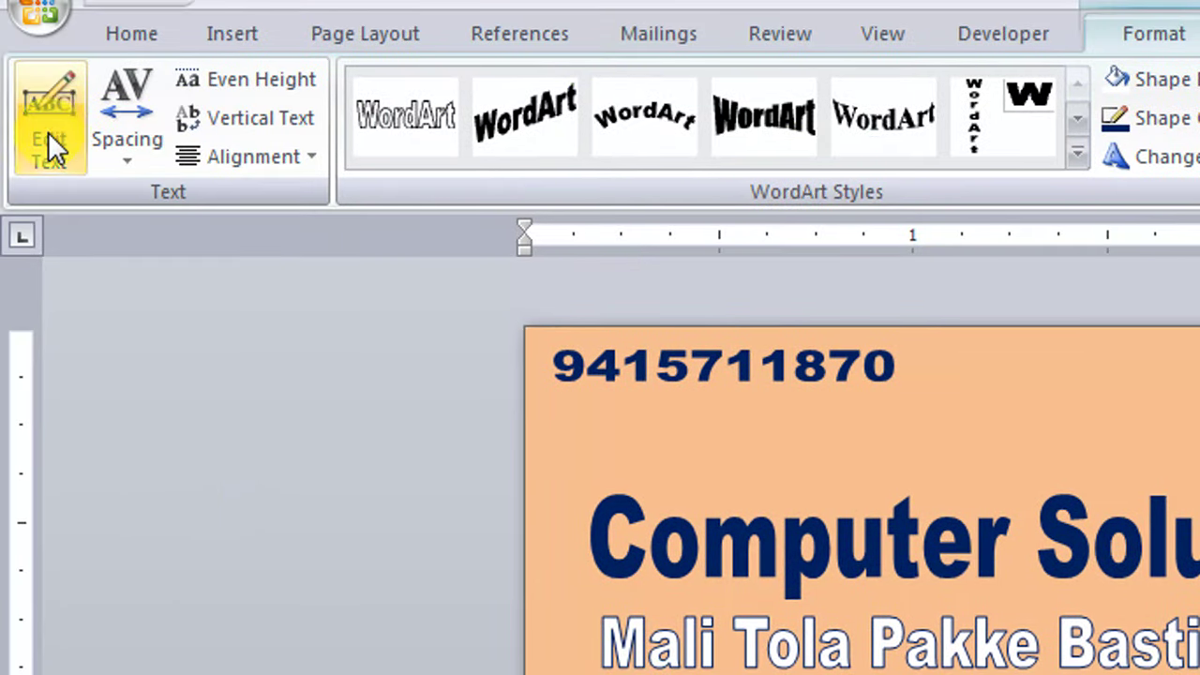
Change the red-strip copy's text to the business's landmark location line.
{"action": "left_click", "coordinate": [48, 136]}
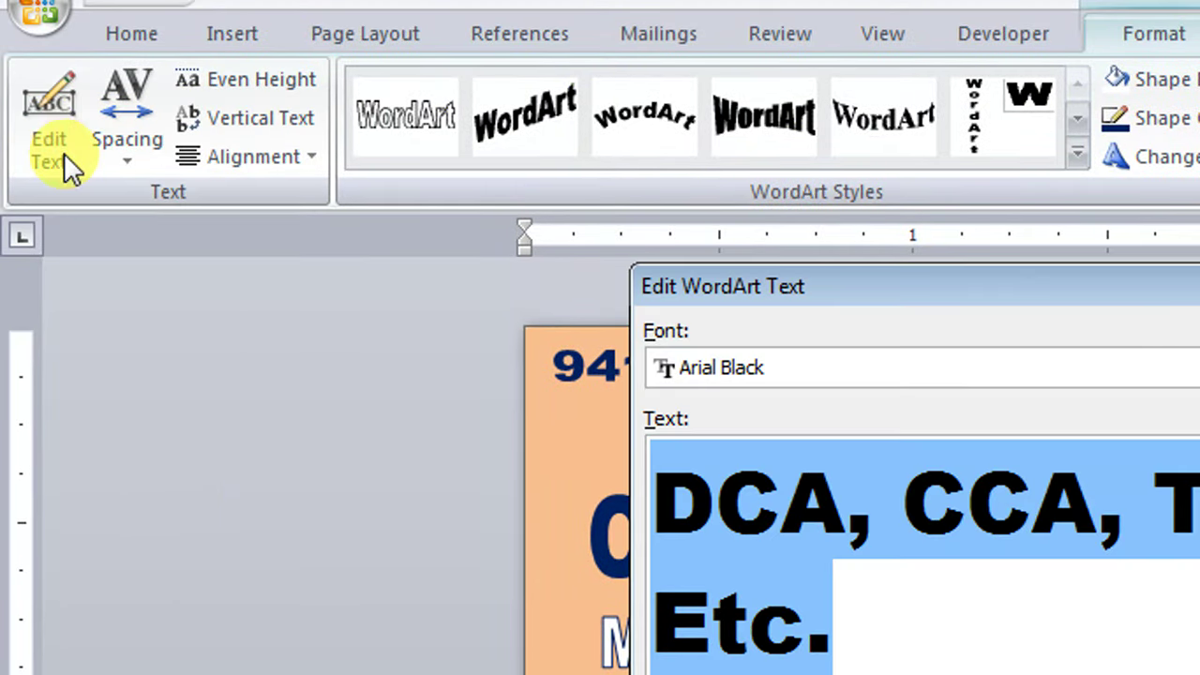
{"action": "type", "text": "Near Jivan Jyoti Hospital Basti"}
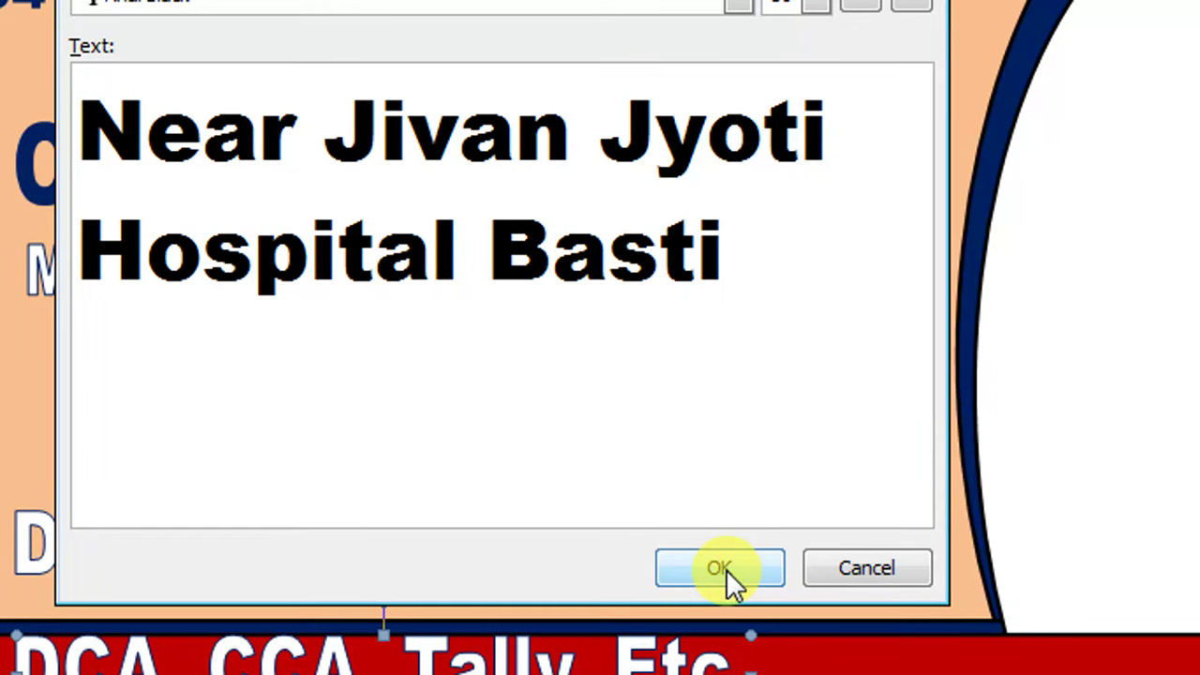
{"action": "left_click", "coordinate": [726, 570]}
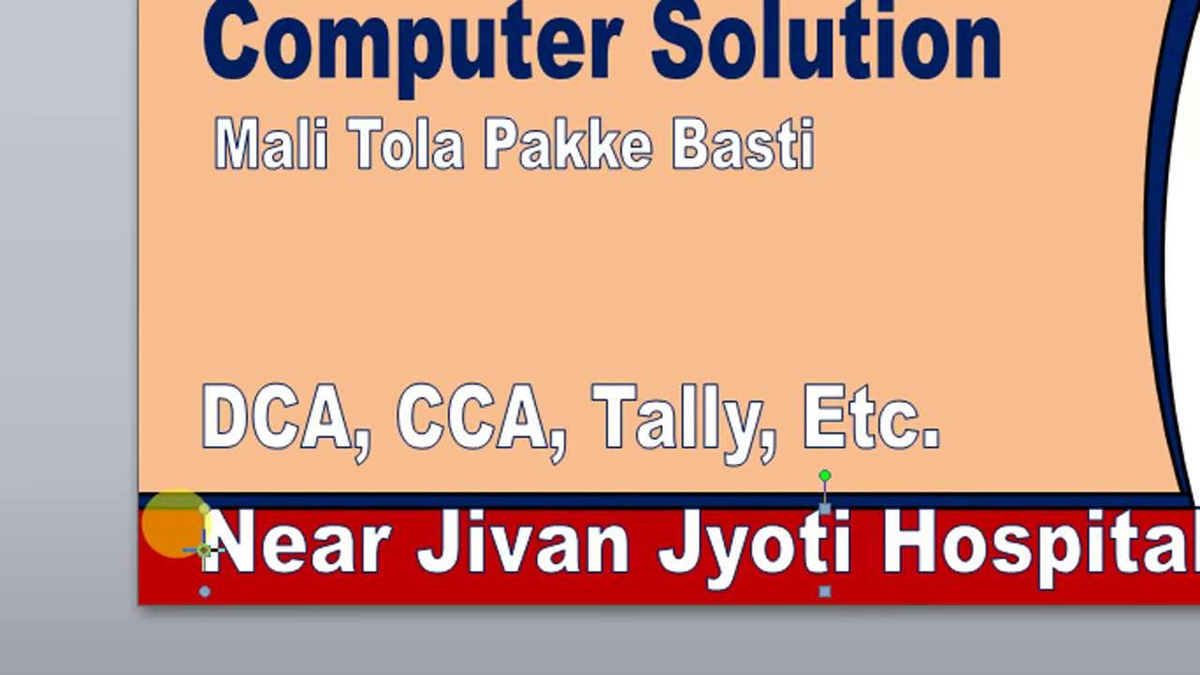
Resize the location line so it spans the red strip's full width.
{"action": "left_click_drag", "start_coordinate": [197, 558], "coordinate": [175, 554]}
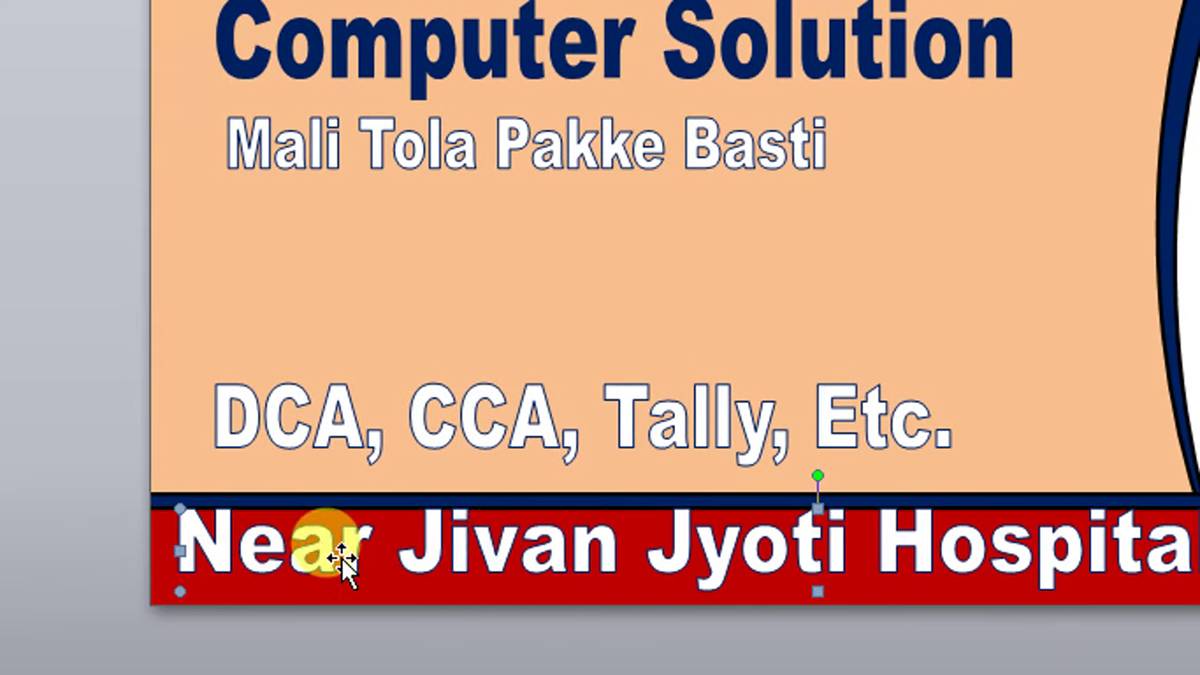
{"action": "left_click_drag", "start_coordinate": [818, 507], "coordinate": [822, 528]}
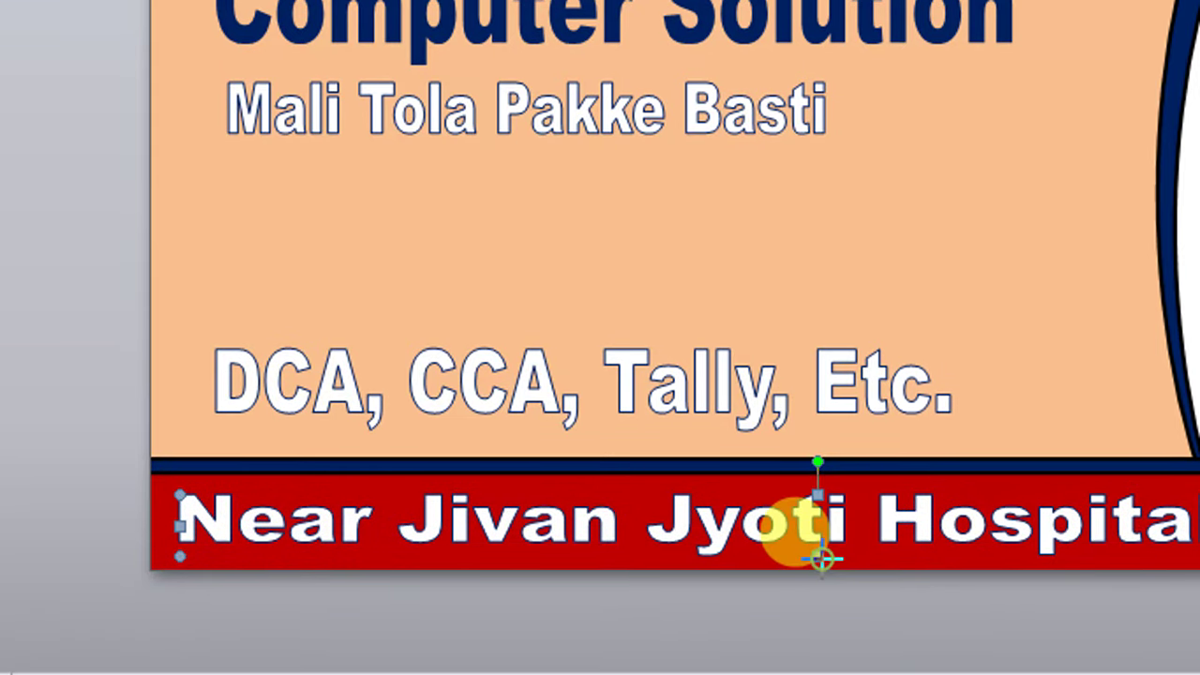
{"action": "left_click_drag", "start_coordinate": [819, 555], "coordinate": [832, 553]}
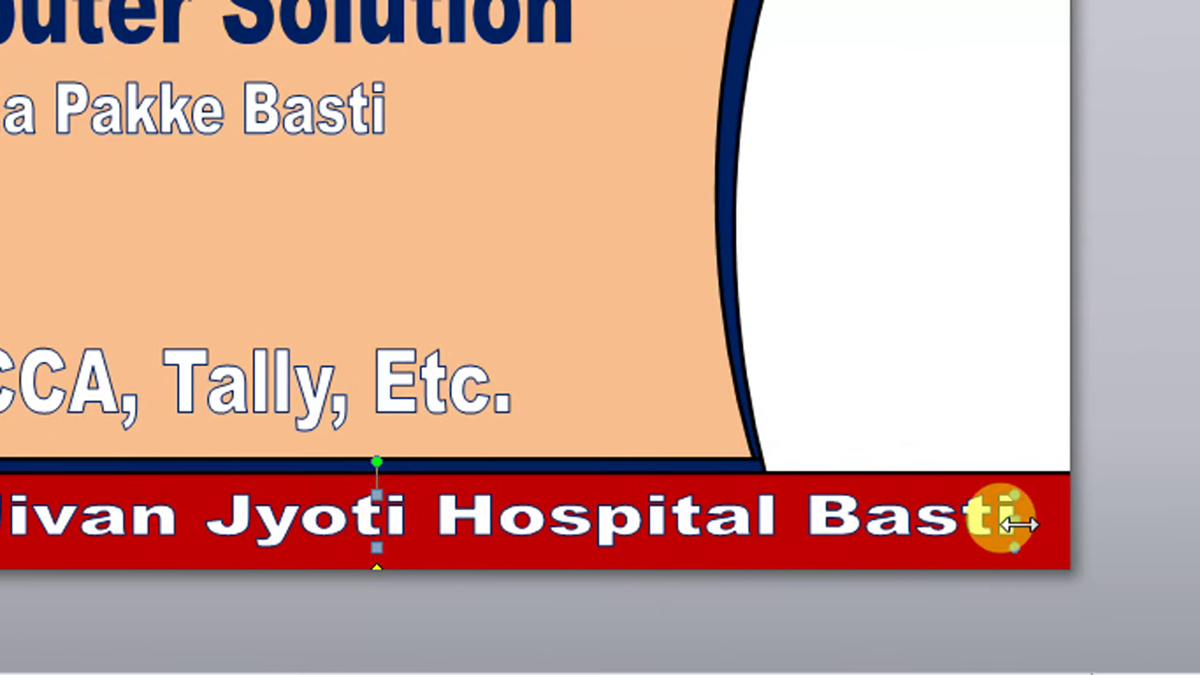
{"action": "left_click_drag", "start_coordinate": [1019, 525], "coordinate": [1011, 525]}
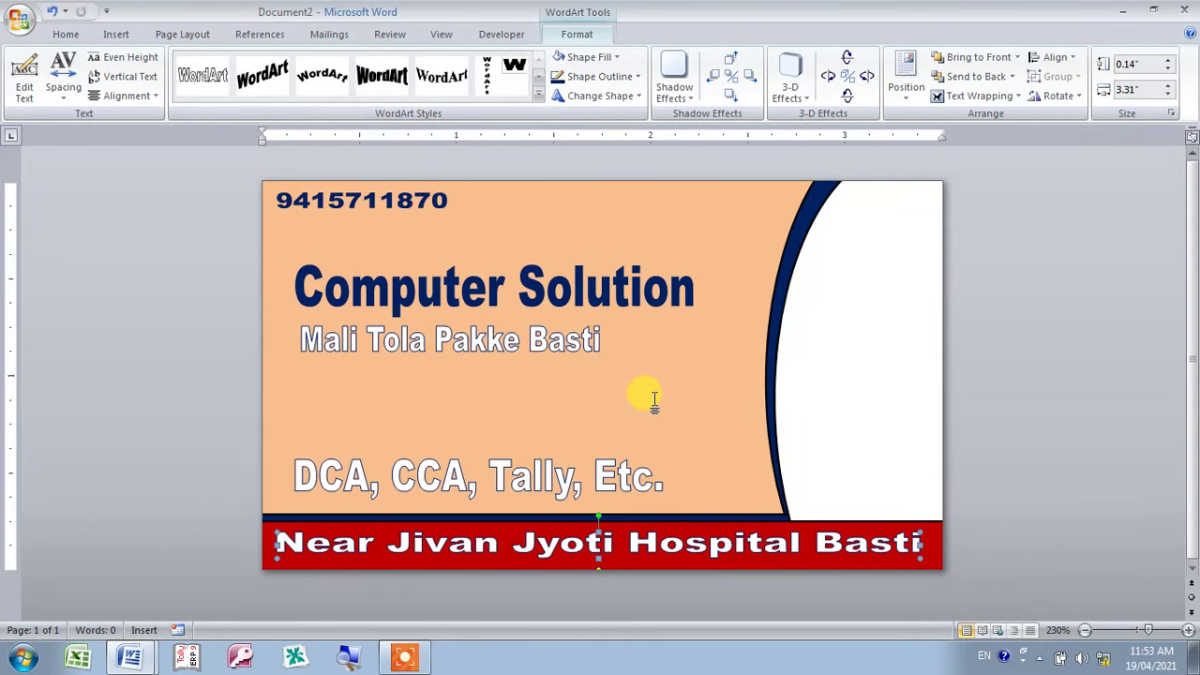
{"action": "left_click", "coordinate": [645, 397]}
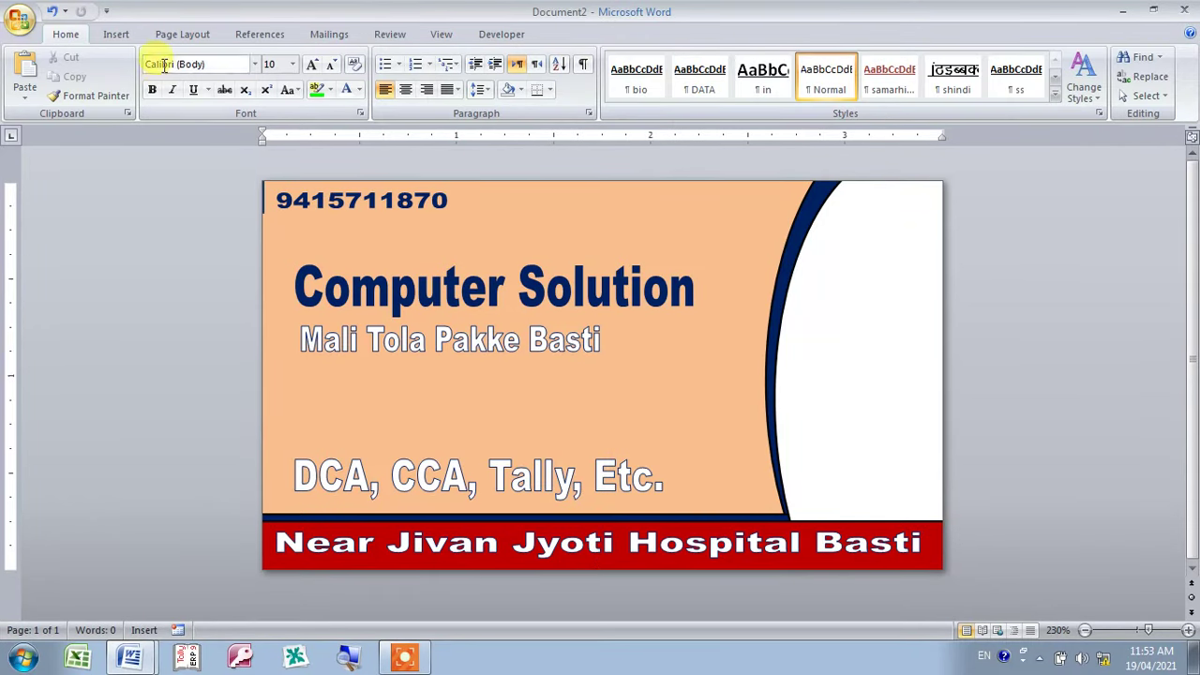
Insert the Logo wb picture onto the card.
{"action": "left_click", "coordinate": [116, 34]}
{"action": "left_click", "coordinate": [192, 75]}
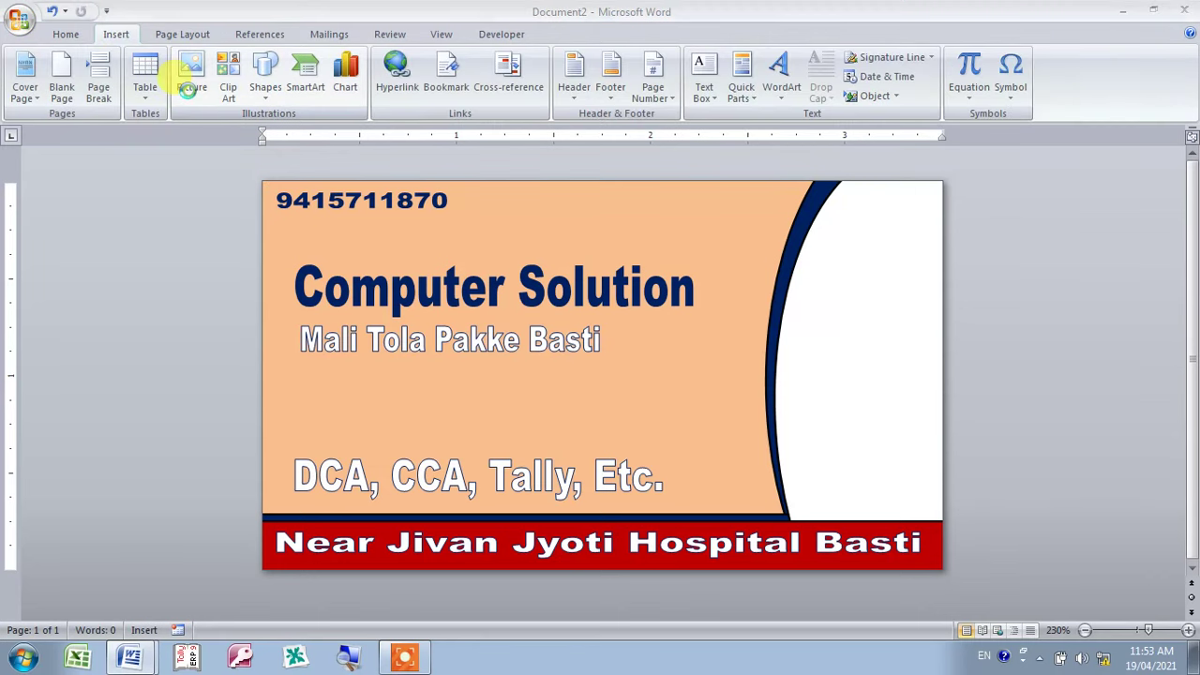
{"action": "left_click", "coordinate": [765, 141]}
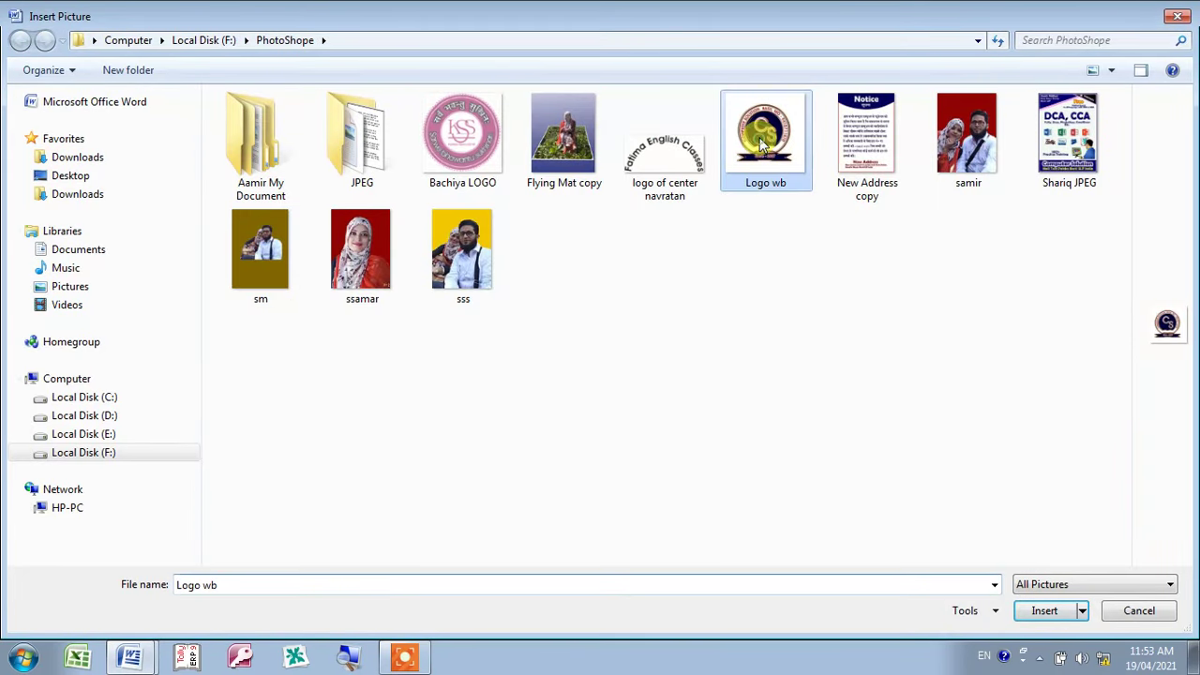
{"action": "left_click", "coordinate": [1045, 611]}
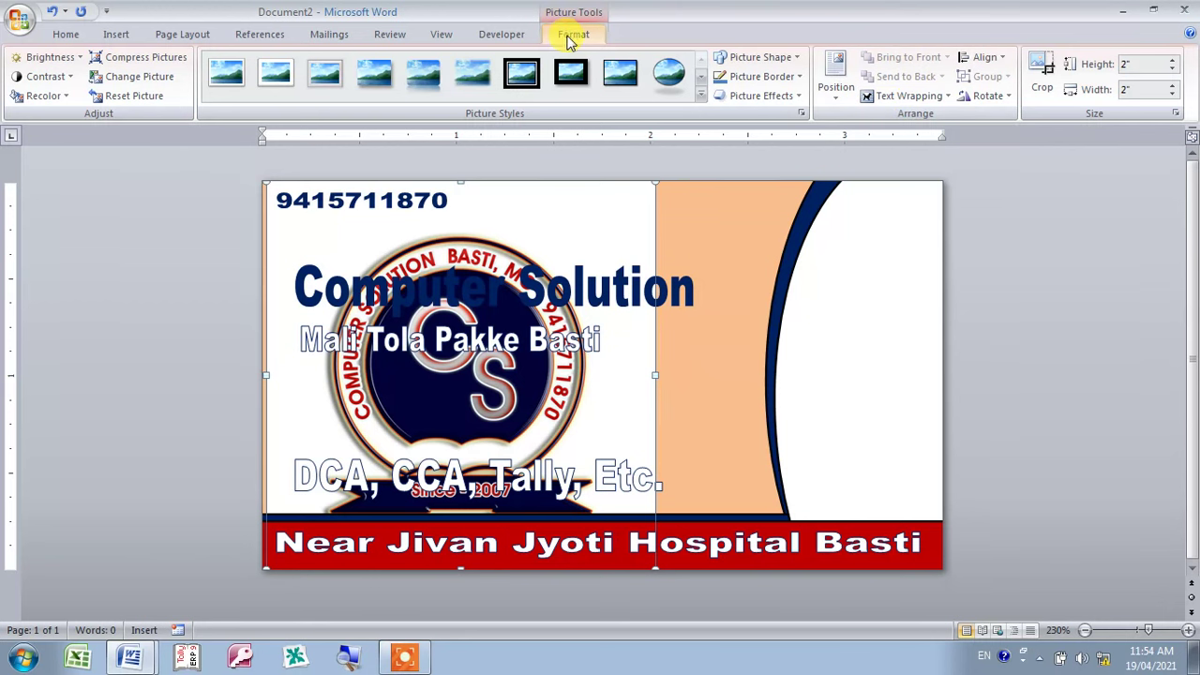
Float the logo in front of text, size it to 0.99 inches, and place it in the white panel.
{"action": "left_click", "coordinate": [908, 96]}
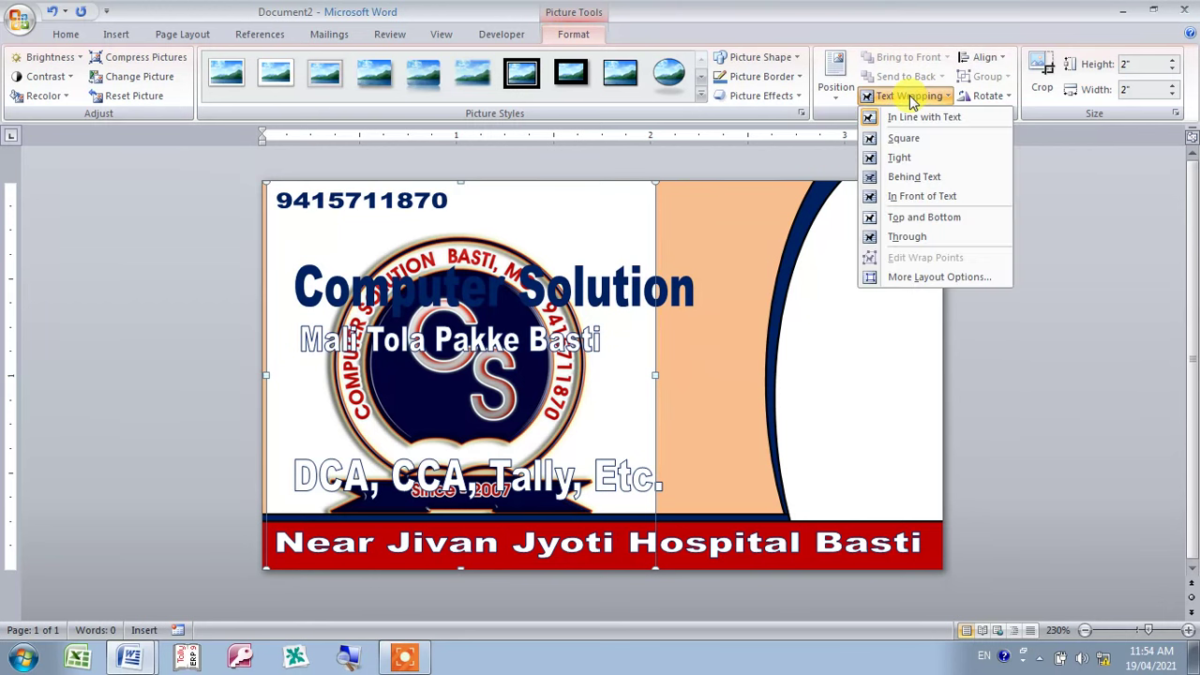
{"action": "left_click", "coordinate": [925, 195]}
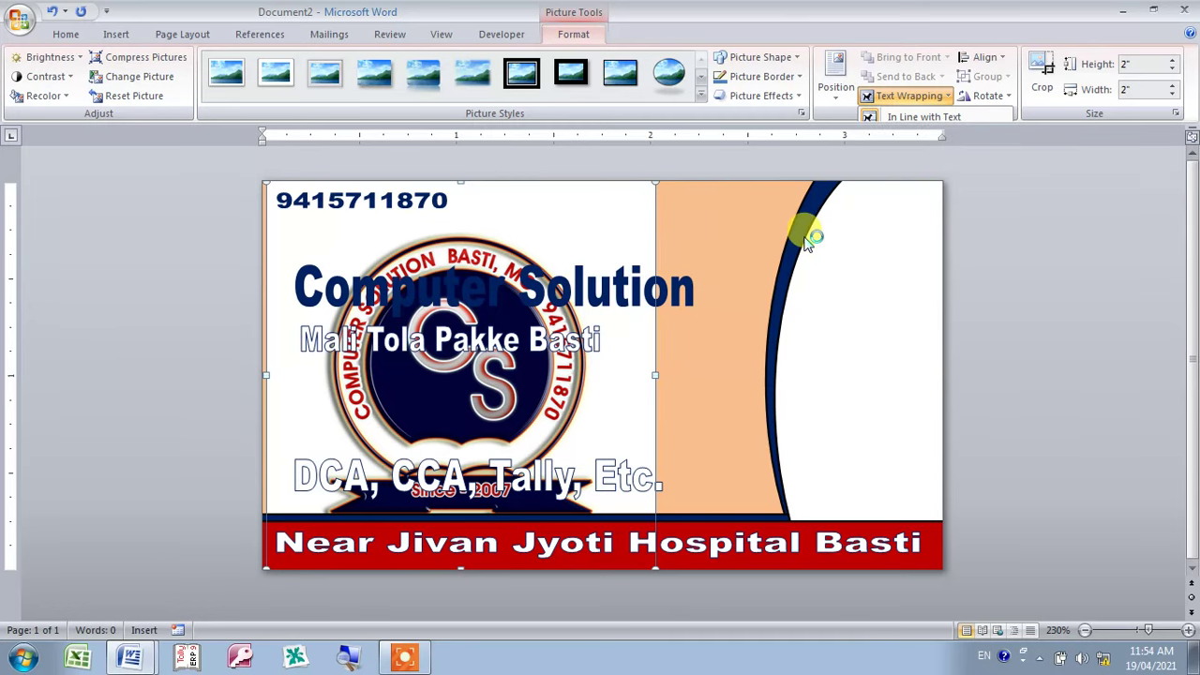
{"action": "left_click", "coordinate": [717, 226]}
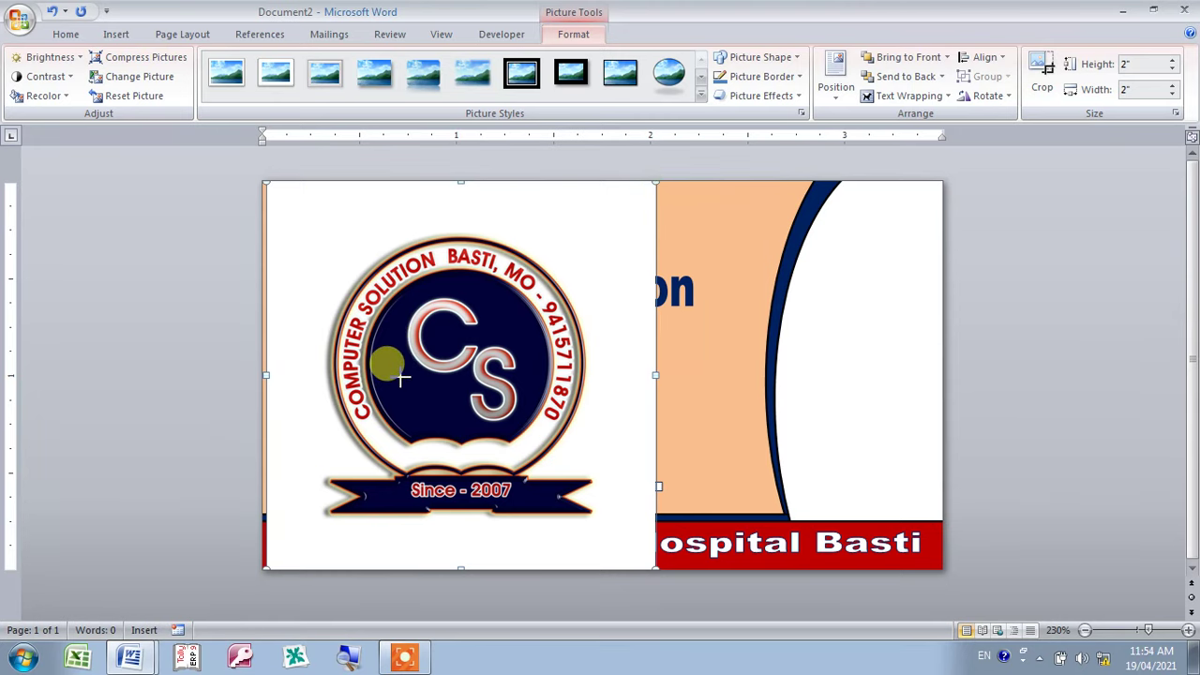
{"action": "key", "text": "ctrl+y"}
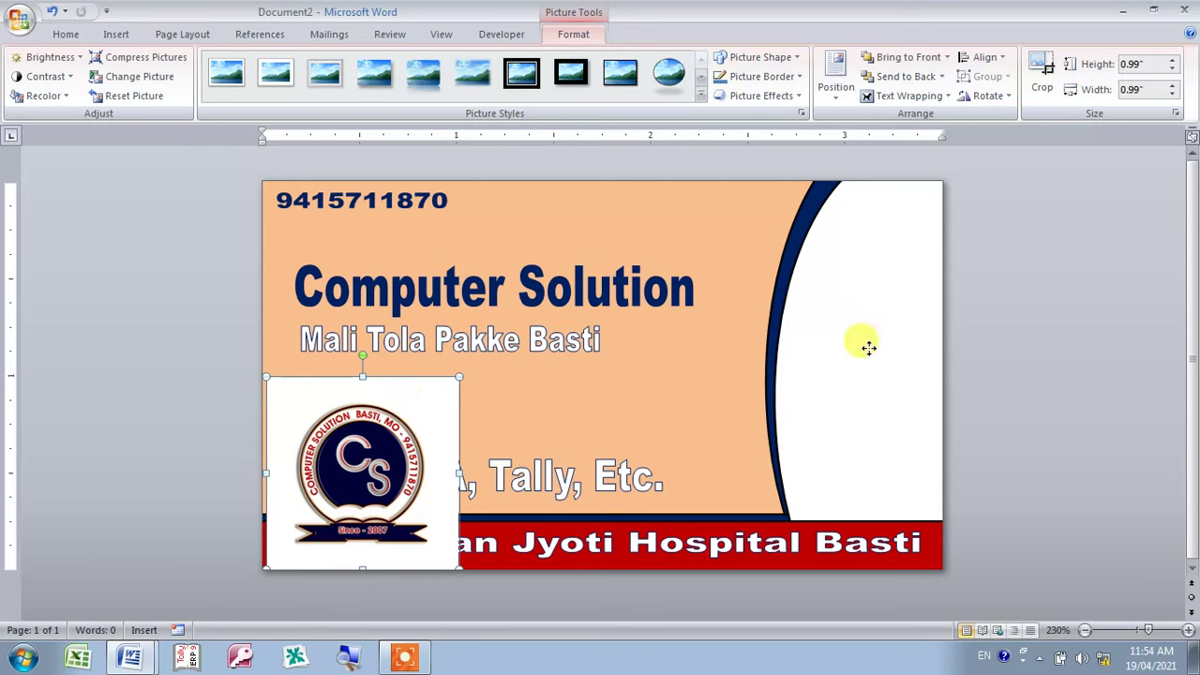
{"action": "left_click_drag", "start_coordinate": [869, 348], "coordinate": [870, 349]}
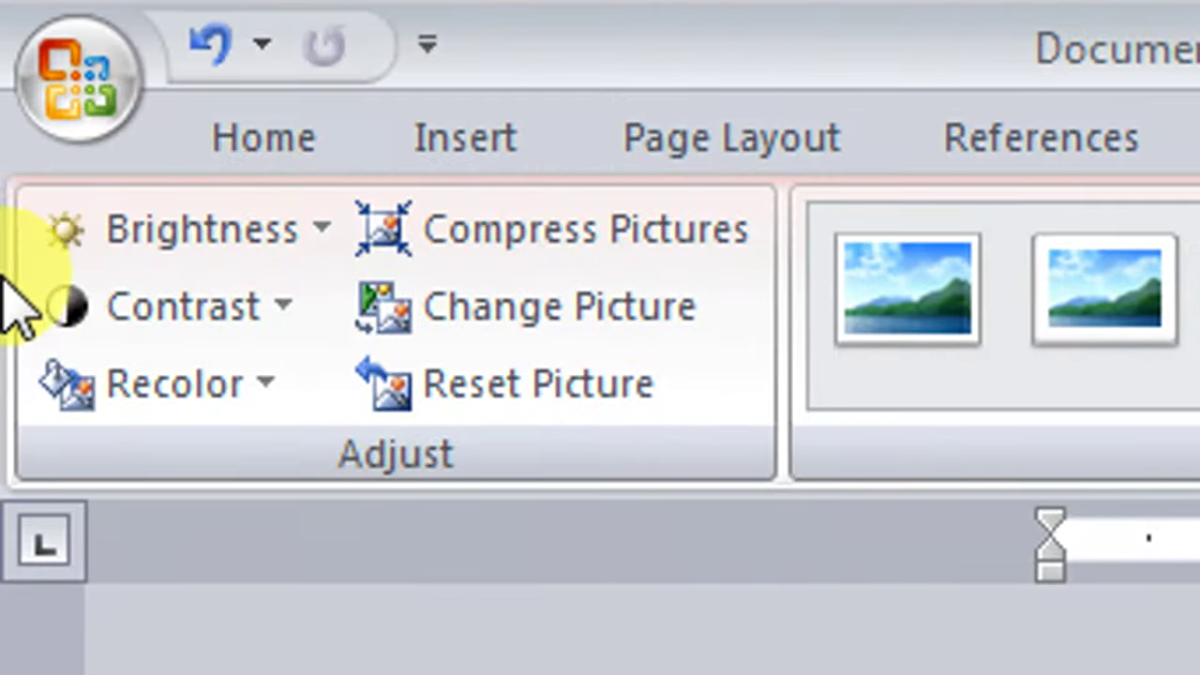
Make the CS logo's white background transparent with Set Transparent Color, then deselect it.
{"action": "left_click", "coordinate": [239, 405]}
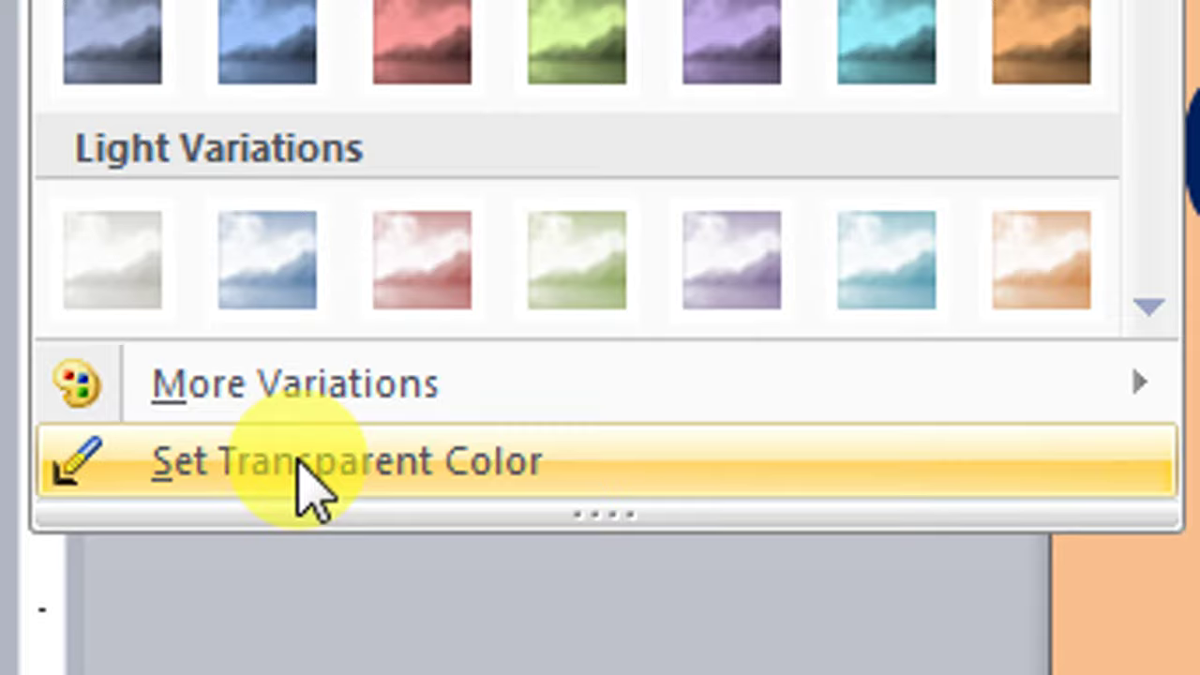
{"action": "left_click", "coordinate": [299, 466]}
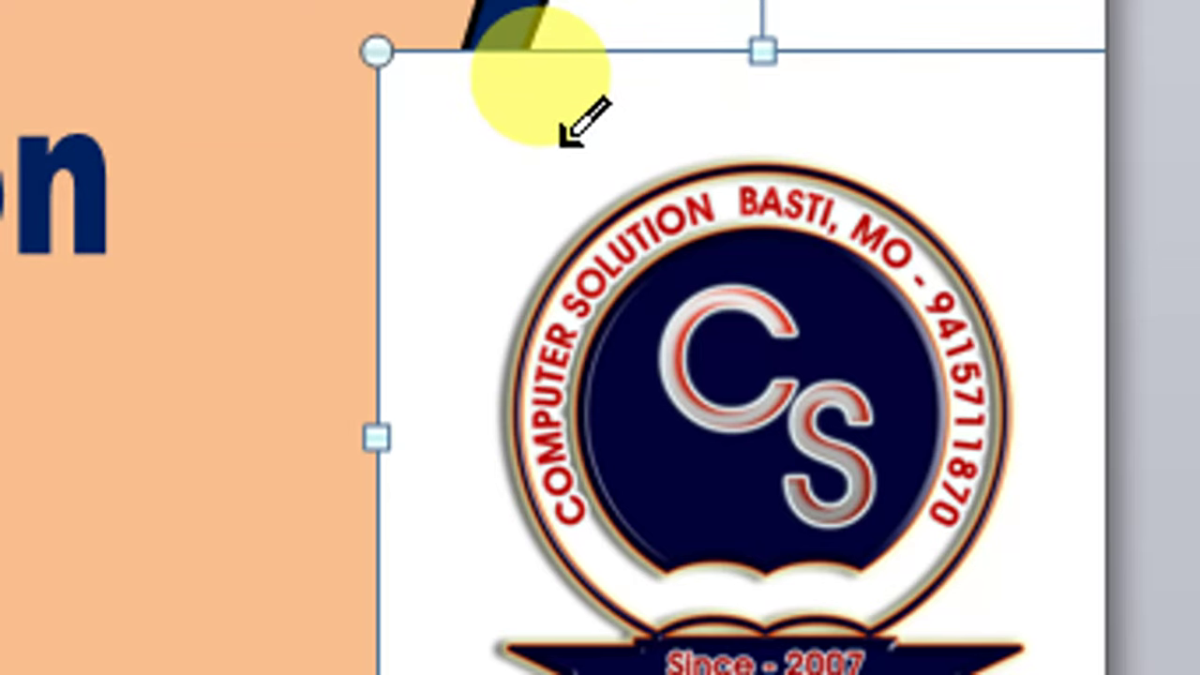
{"action": "left_click", "coordinate": [551, 141]}
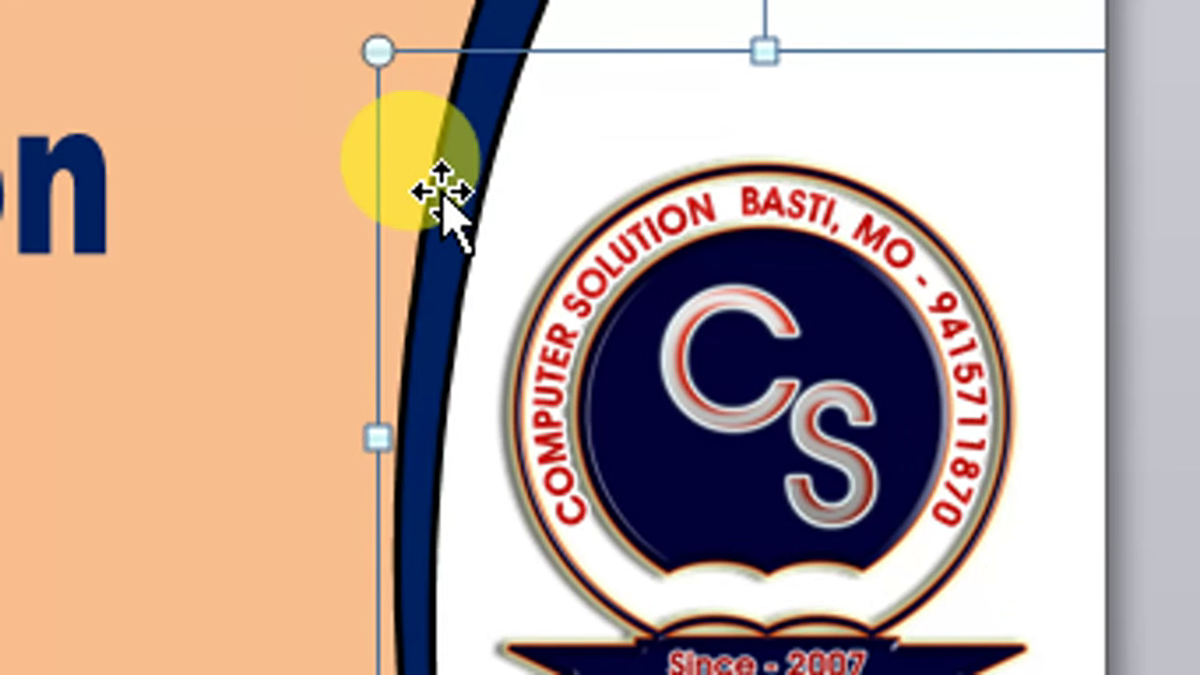
{"action": "scroll", "coordinate": [590, 107], "scroll_direction": "up", "scroll_amount": 1}
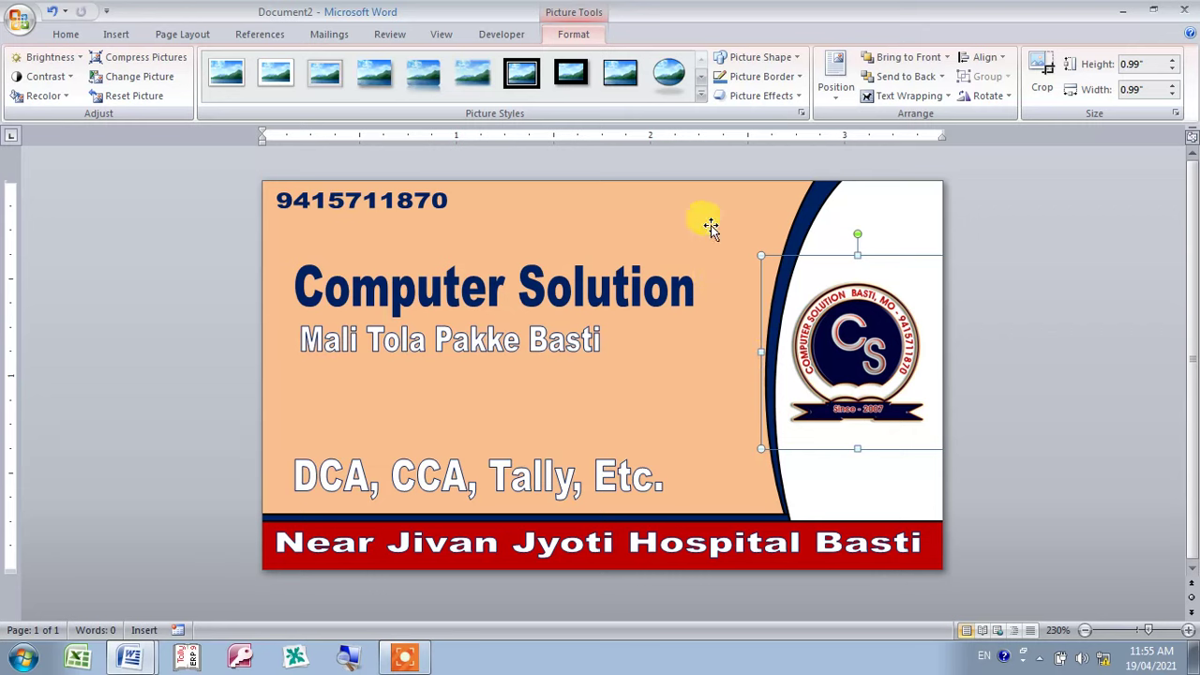
{"action": "left_click", "coordinate": [659, 217]}
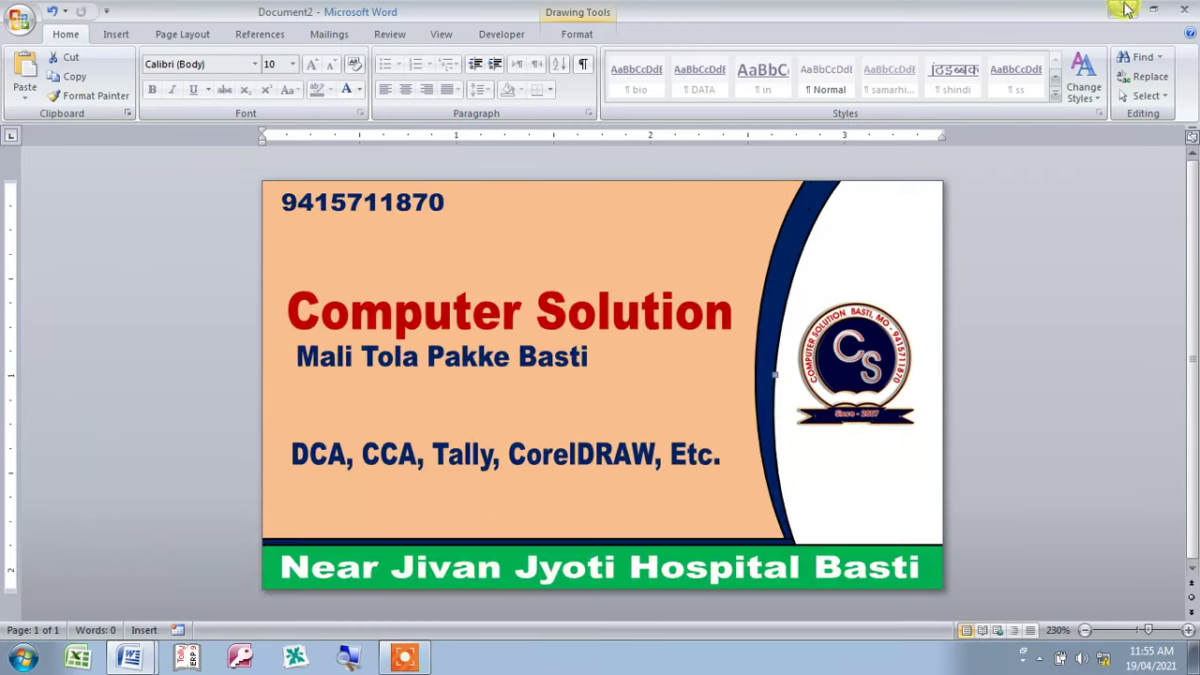
{"action": "left_click", "coordinate": [1128, 9]}
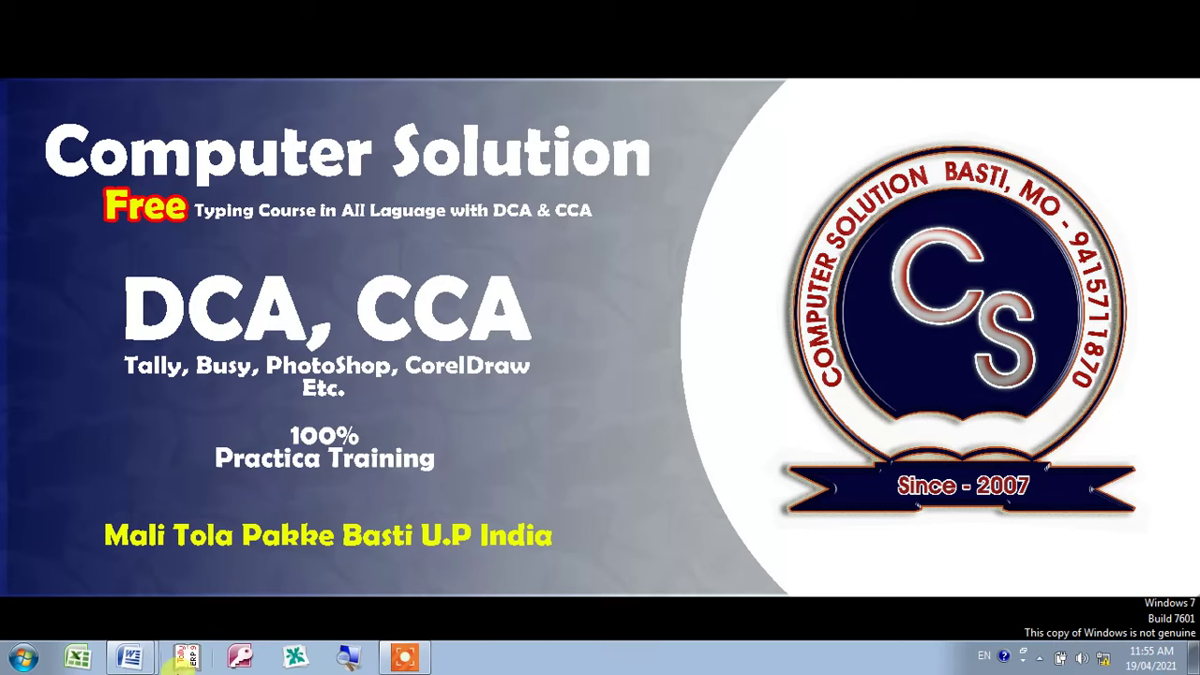
{"action": "left_click", "coordinate": [155, 662]}
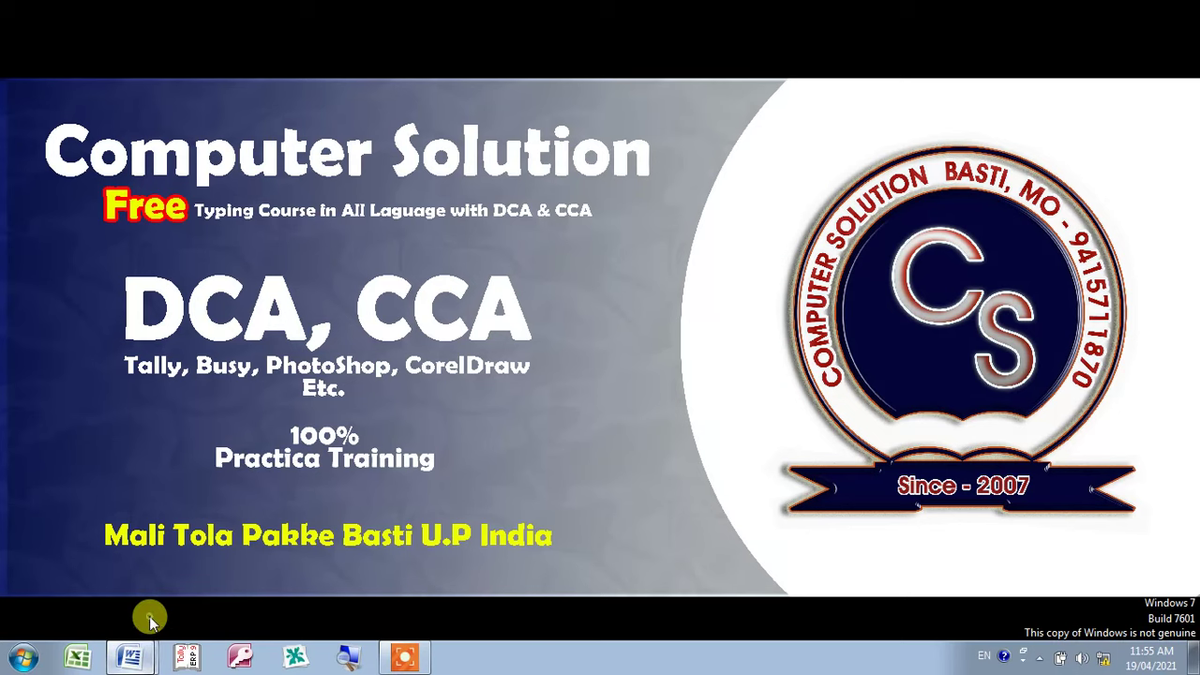